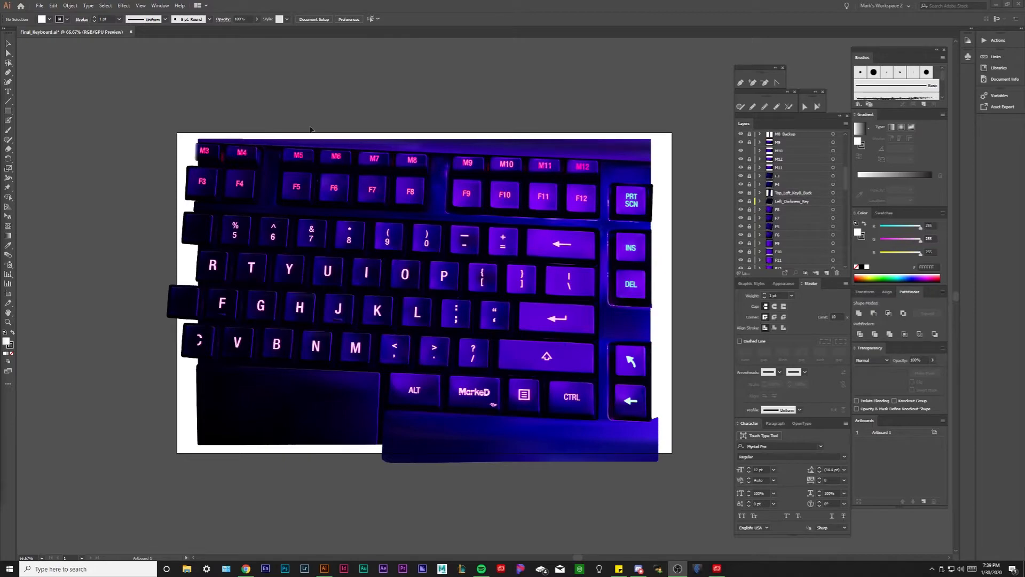
# Step: Examine the keyboard artwork's underlying paths in outline view, and return to the colour preview
pyautogui.click(309, 104)
pyautogui.hotkey('ctrl', 'y')
pyautogui.moveTo(321, 121); pyautogui.dragTo(355, 128)
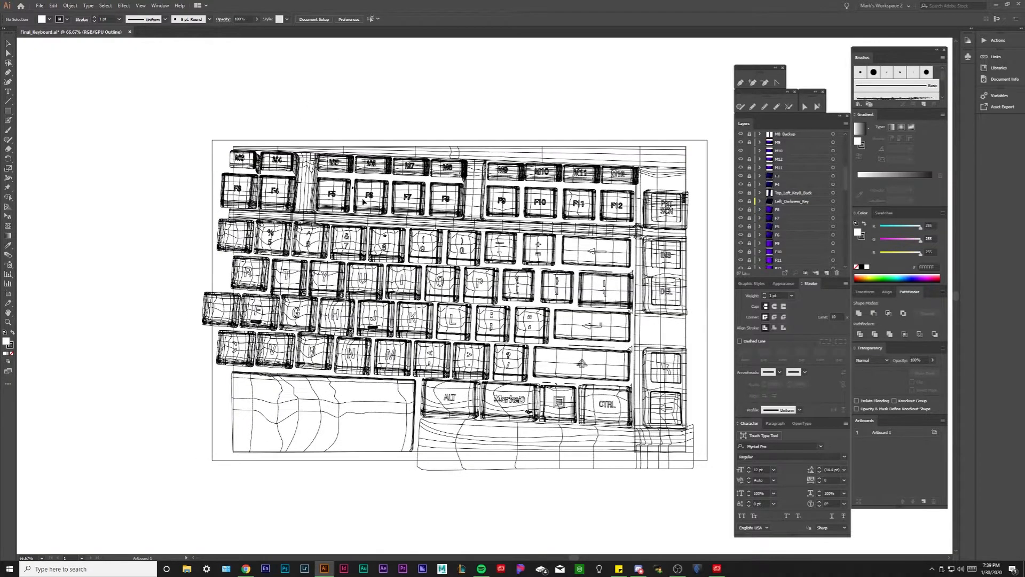
pyautogui.scroll(1, 363, 160)
pyautogui.moveTo(427, 171); pyautogui.dragTo(315, 128)
pyautogui.scroll(-1, 347, 134)
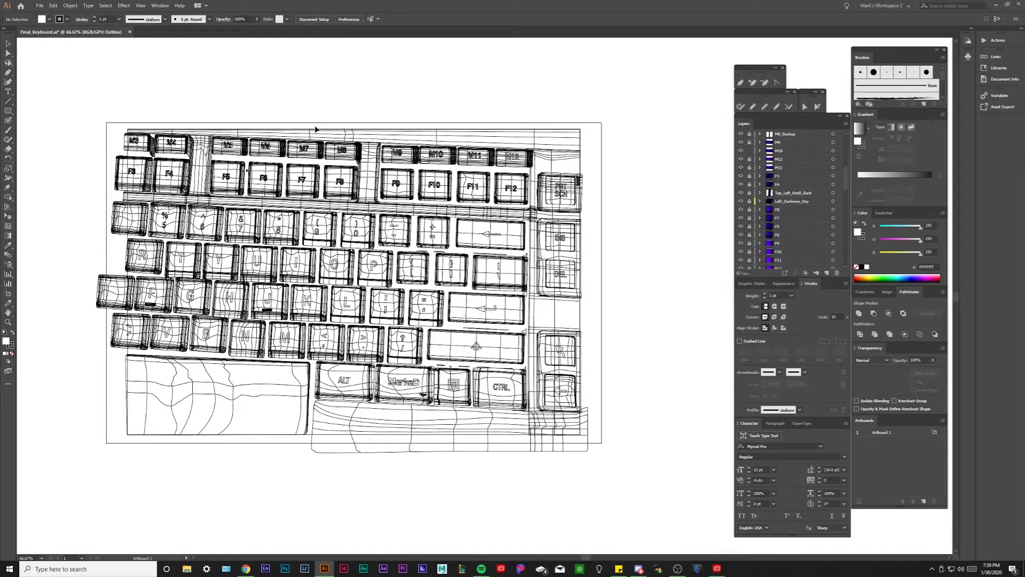
pyautogui.moveTo(312, 170); pyautogui.dragTo(335, 181)
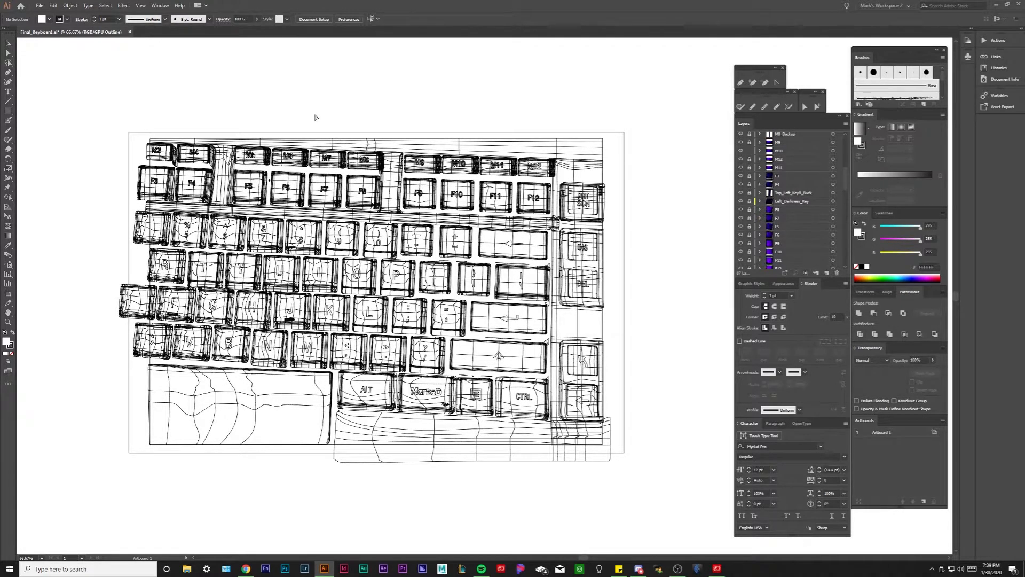
pyautogui.hotkey('ctrl', 'y')
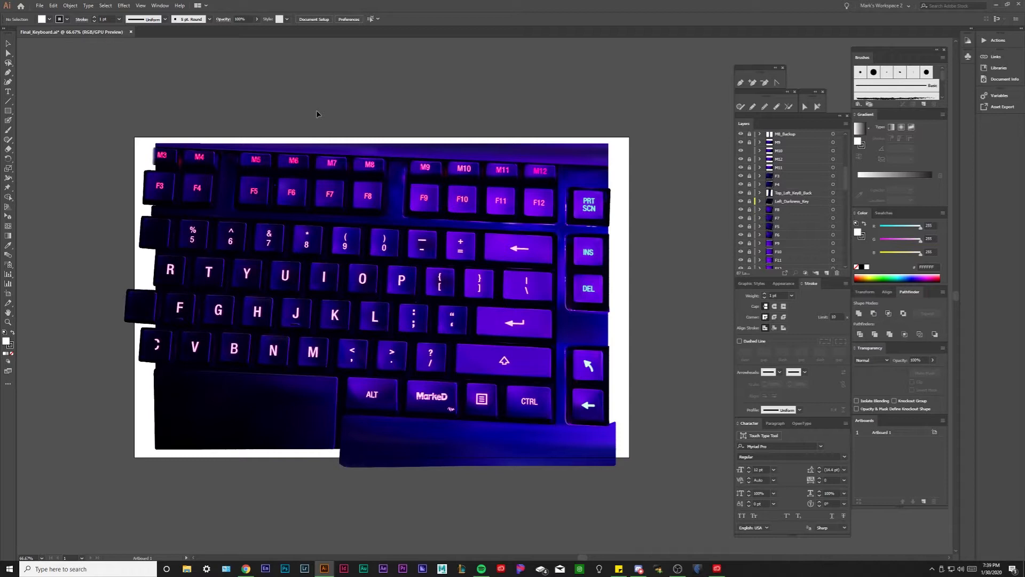
pyautogui.moveTo(316, 111); pyautogui.dragTo(361, 119)
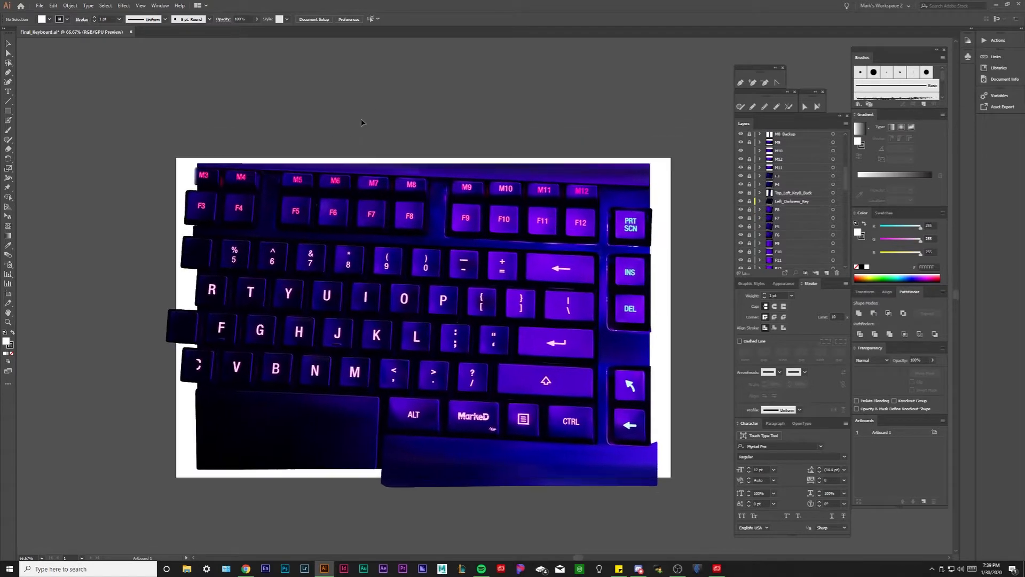
pyautogui.moveTo(495, 146); pyautogui.dragTo(465, 143)
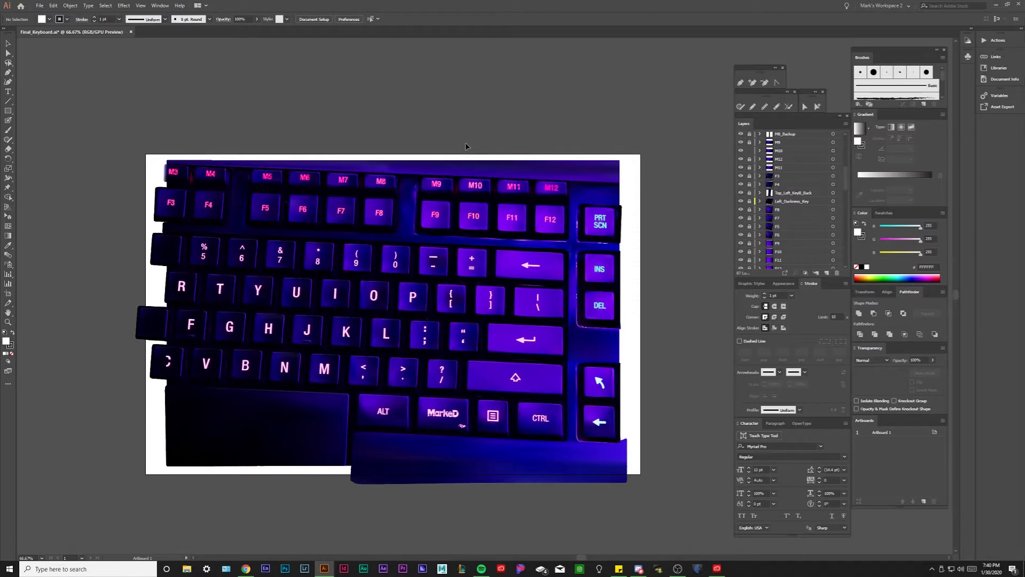
pyautogui.moveTo(466, 147); pyautogui.dragTo(467, 156)
pyautogui.moveTo(165, 137); pyautogui.dragTo(217, 148)
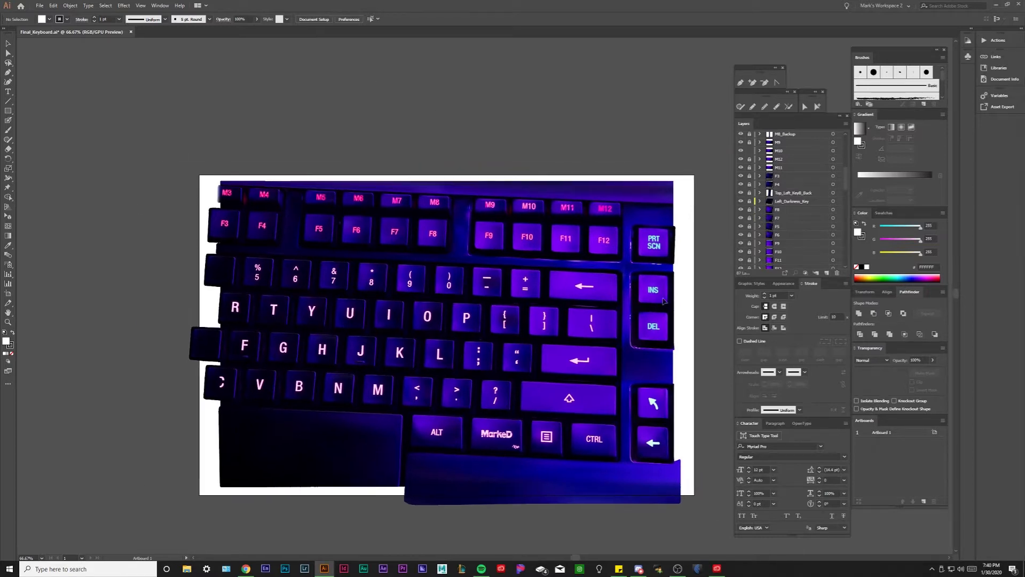
pyautogui.moveTo(568, 282); pyautogui.dragTo(557, 277)
pyautogui.moveTo(371, 144); pyautogui.dragTo(382, 124)
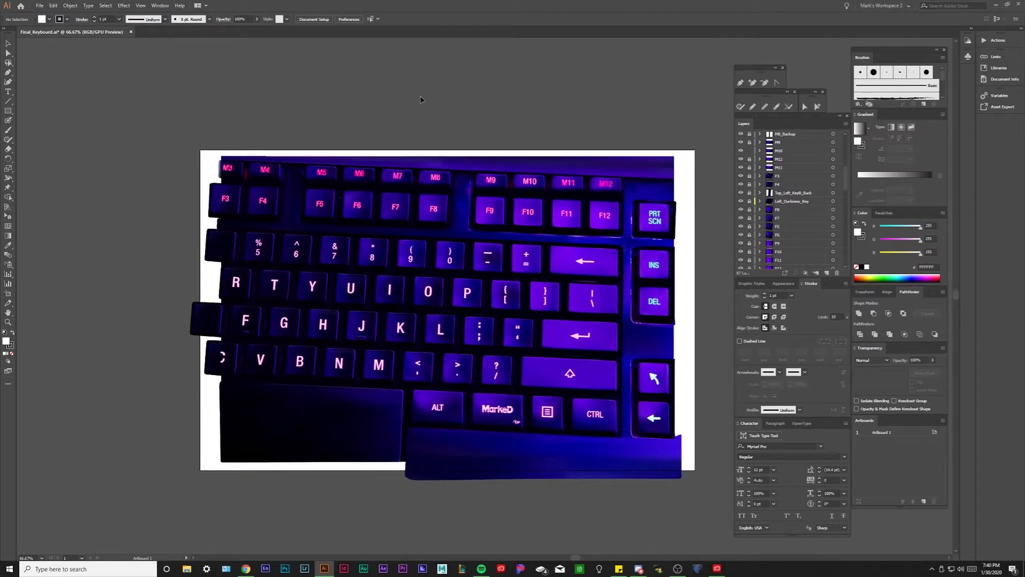
pyautogui.moveTo(420, 97); pyautogui.dragTo(413, 102)
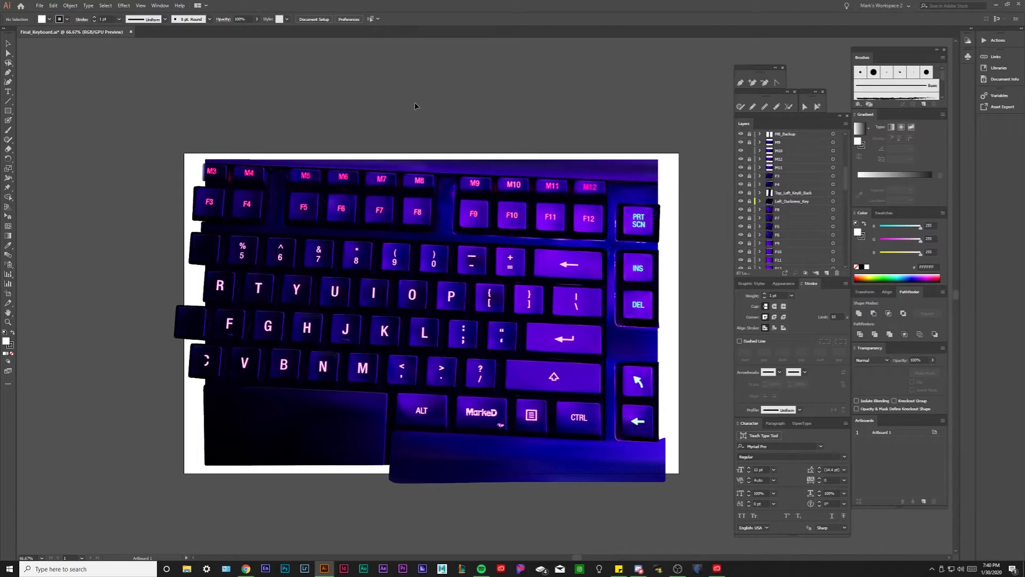
pyautogui.moveTo(403, 85); pyautogui.dragTo(399, 85)
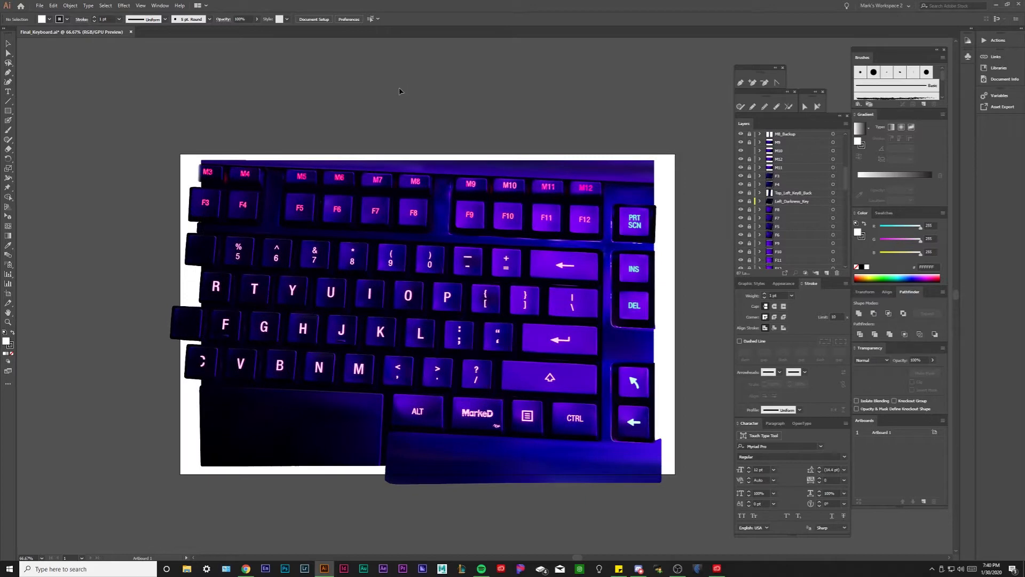
pyautogui.scroll(2, 701, 244)
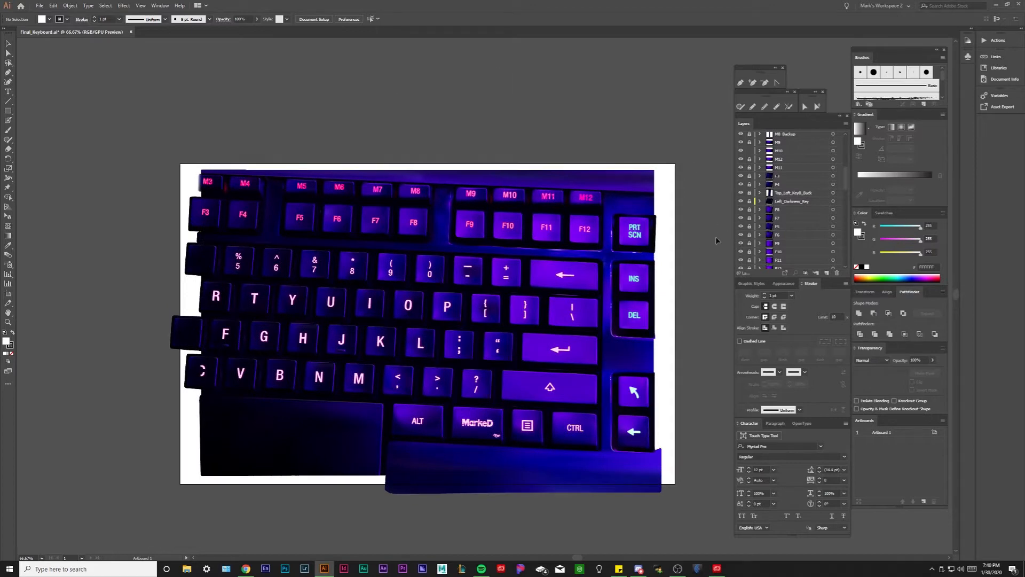
pyautogui.scroll(1, 747, 241)
pyautogui.moveTo(492, 136); pyautogui.dragTo(467, 81)
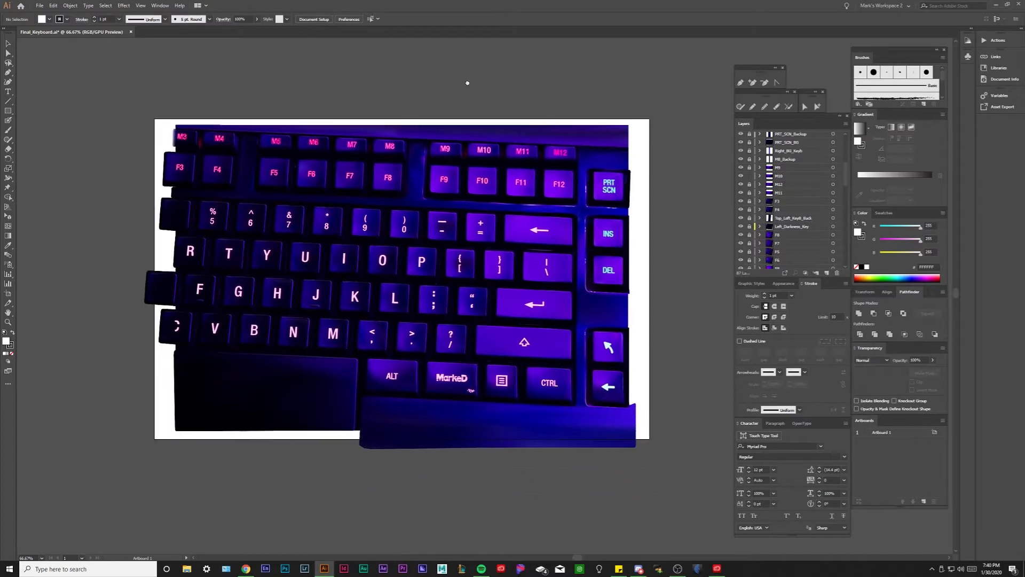
pyautogui.moveTo(344, 139); pyautogui.dragTo(357, 141)
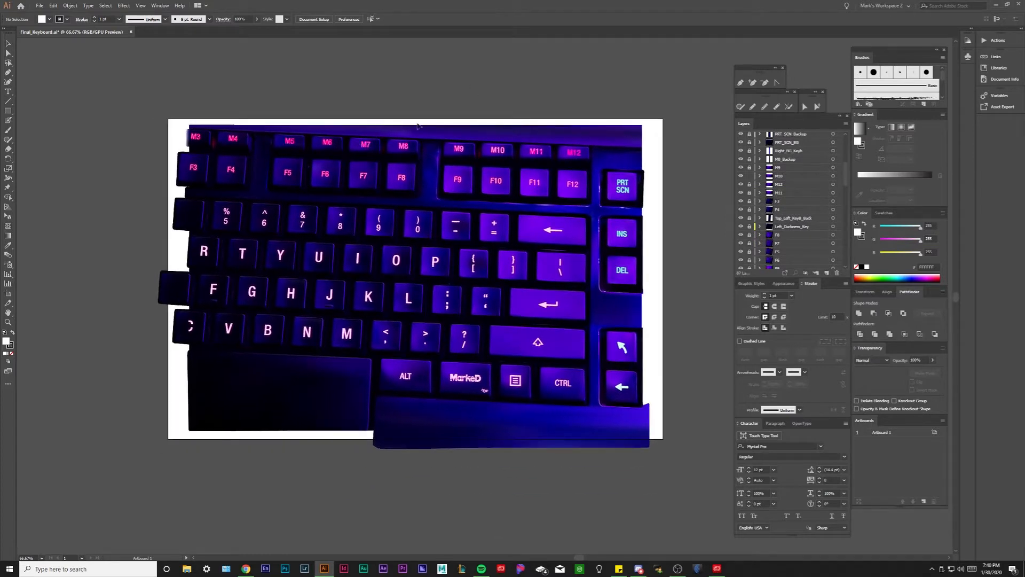
pyautogui.moveTo(408, 106); pyautogui.dragTo(416, 134)
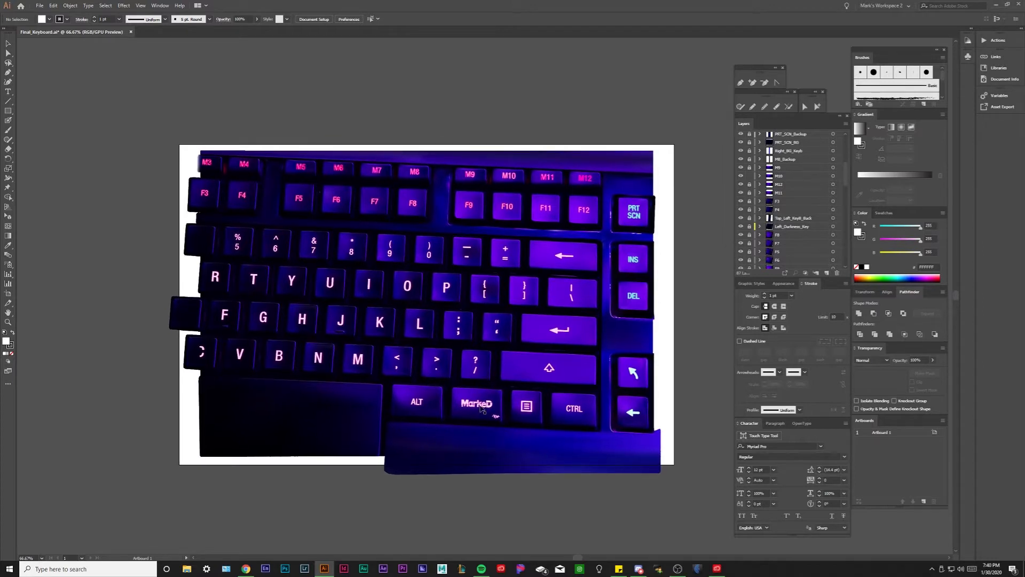
# Step: Check individual key layers in the layer list by hiding and showing them again, comparing preview and outline views
pyautogui.hotkey('ctrl', '+')
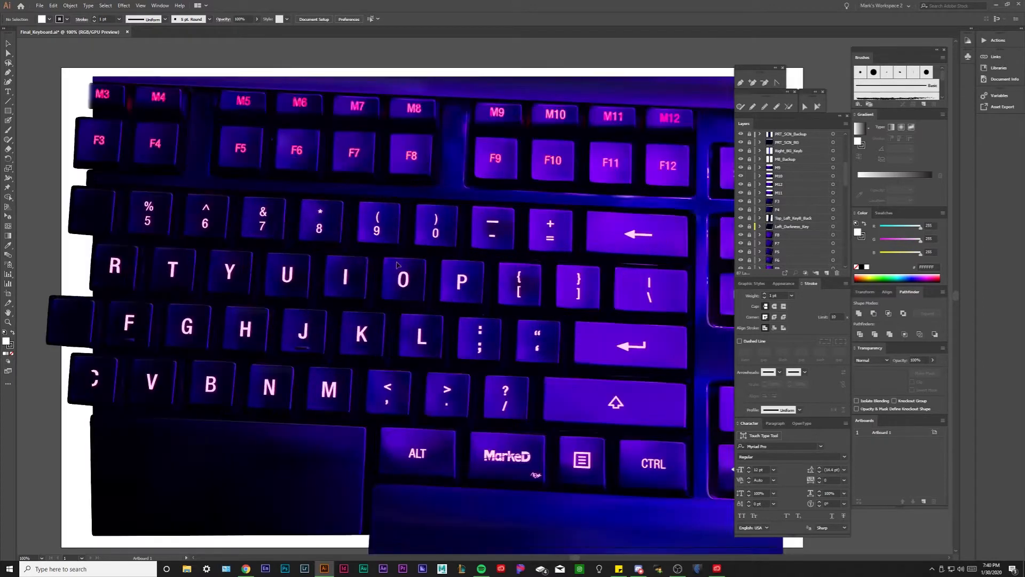
pyautogui.scroll(-5, 741, 219)
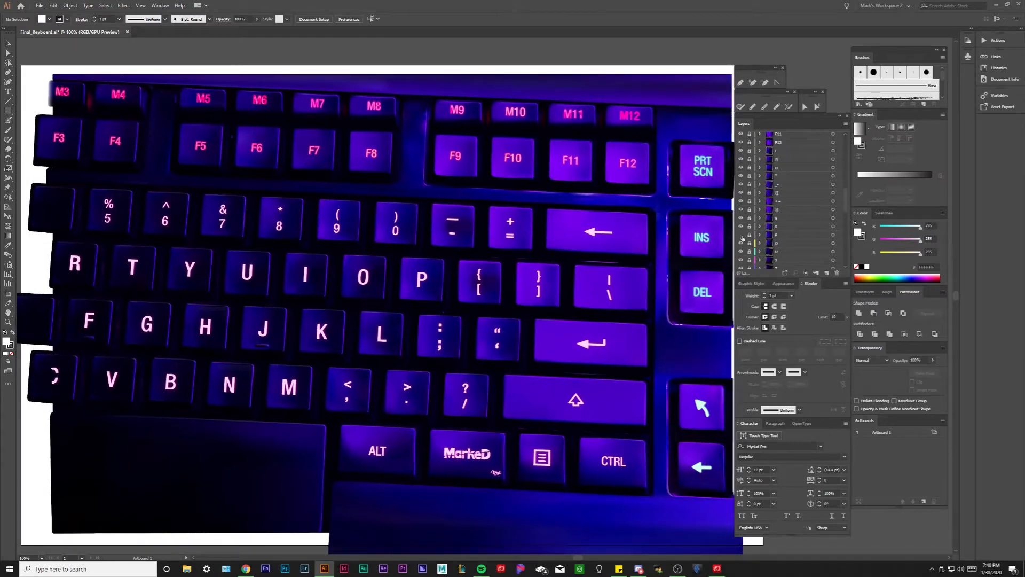
pyautogui.click(741, 235)
pyautogui.click(741, 235)
pyautogui.hotkey('ctrl', 'y')
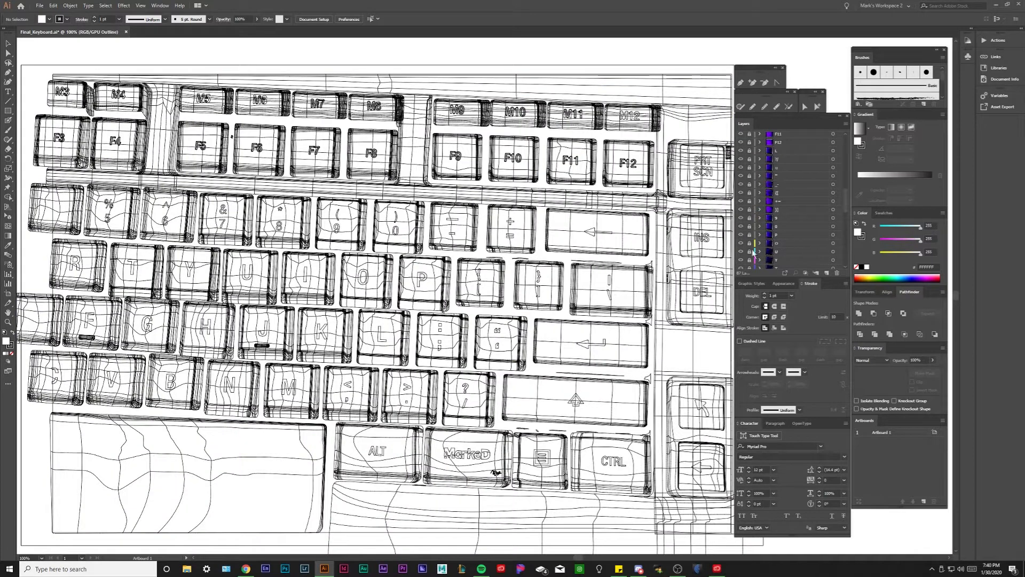
pyautogui.click(741, 226)
pyautogui.click(741, 227)
pyautogui.click(741, 236)
pyautogui.click(741, 235)
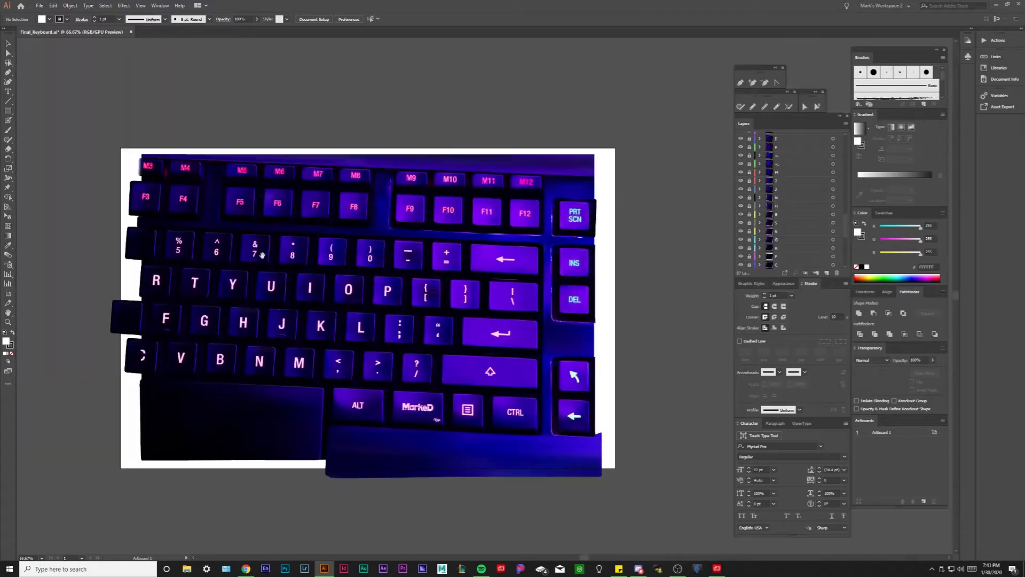
# Step: Examine the rendered letter, number and function keys at 100% magnification, and return to the whole keyboard
pyautogui.moveTo(279, 256); pyautogui.dragTo(346, 256)
pyautogui.scroll(1, 346, 255)
pyautogui.moveTo(358, 317); pyautogui.dragTo(390, 293)
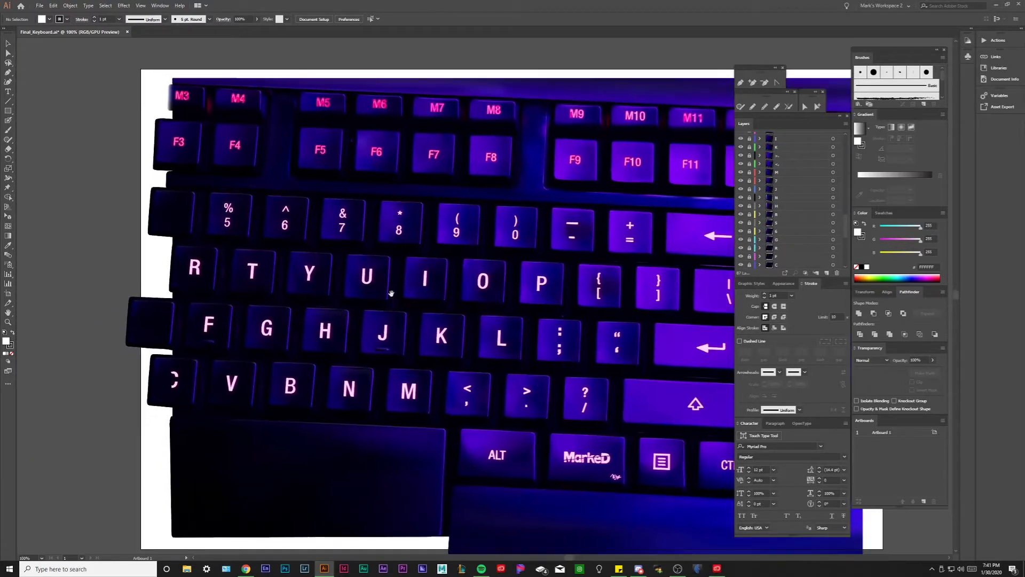
pyautogui.moveTo(458, 312); pyautogui.dragTo(347, 314)
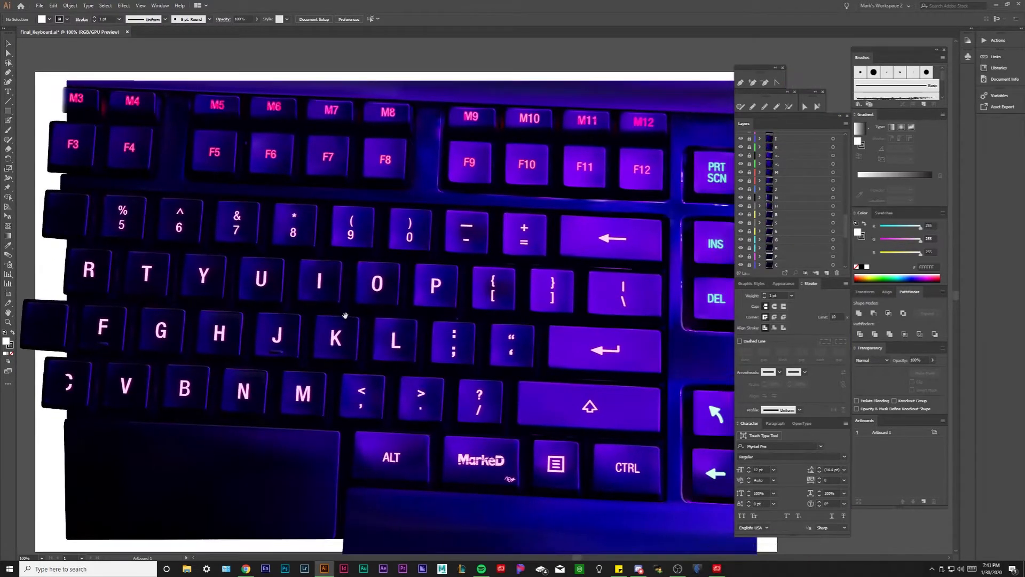
pyautogui.scroll(-1, 405, 265)
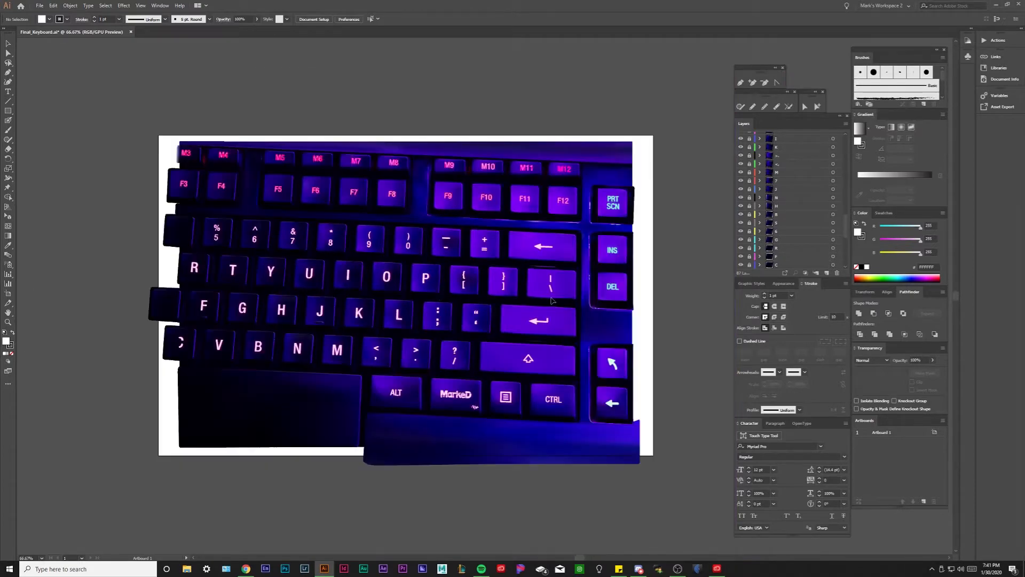
pyautogui.moveTo(416, 230); pyautogui.dragTo(400, 244)
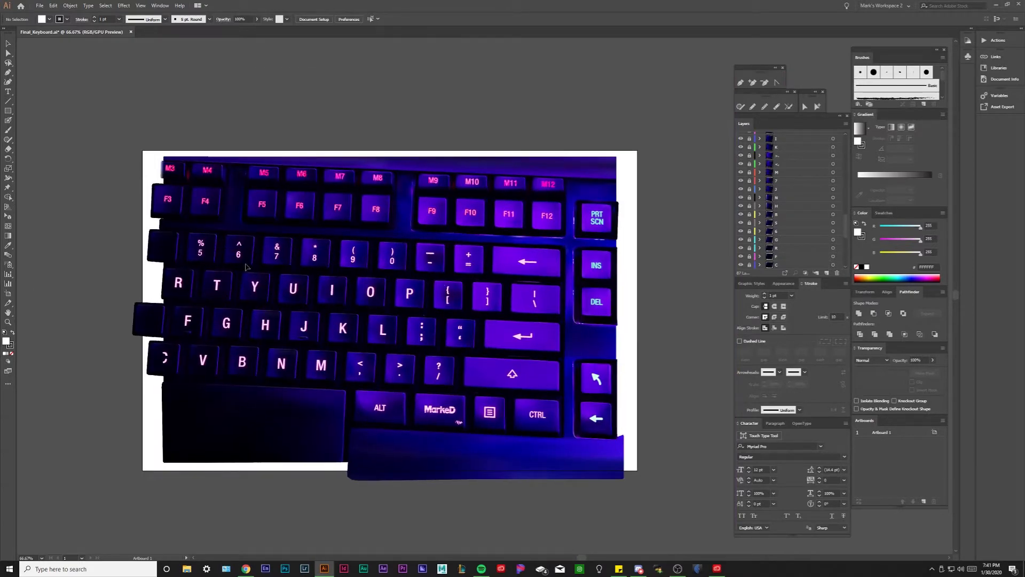
pyautogui.hscroll(1, 304, 283)
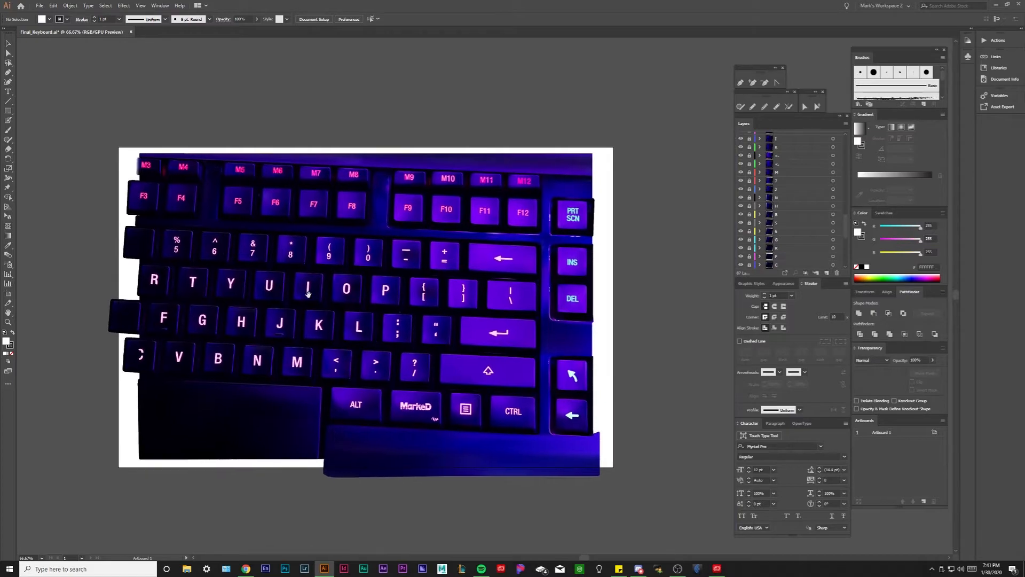
# Step: Inspect the mesh lines and key contours across the keyboard in outline view, and restore the colour preview
pyautogui.hotkey('ctrl', 'y')
pyautogui.scroll(1, 300, 389)
pyautogui.moveTo(389, 345); pyautogui.dragTo(339, 352)
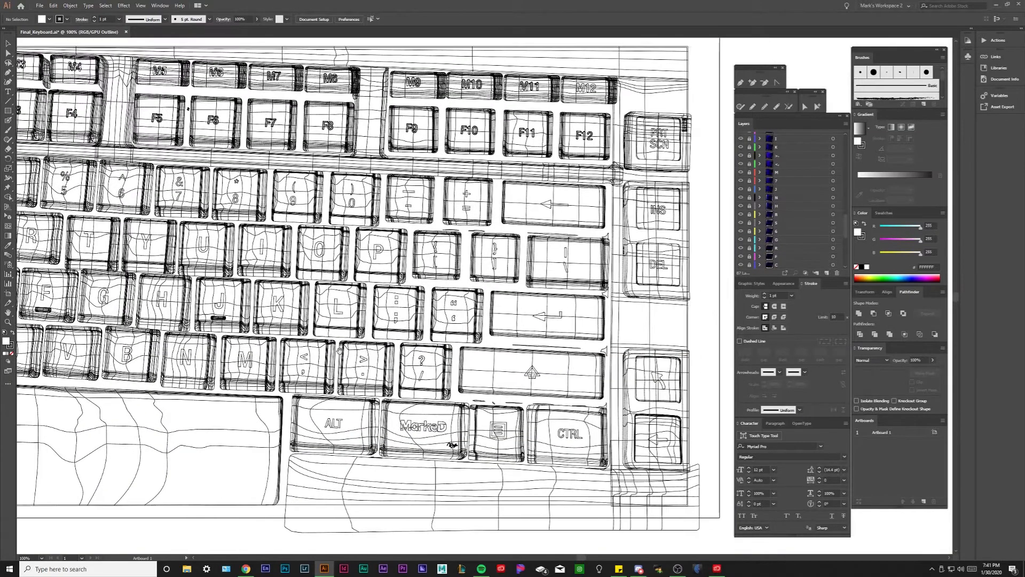
pyautogui.scroll(-1, 226, 374)
pyautogui.moveTo(154, 396); pyautogui.dragTo(166, 405)
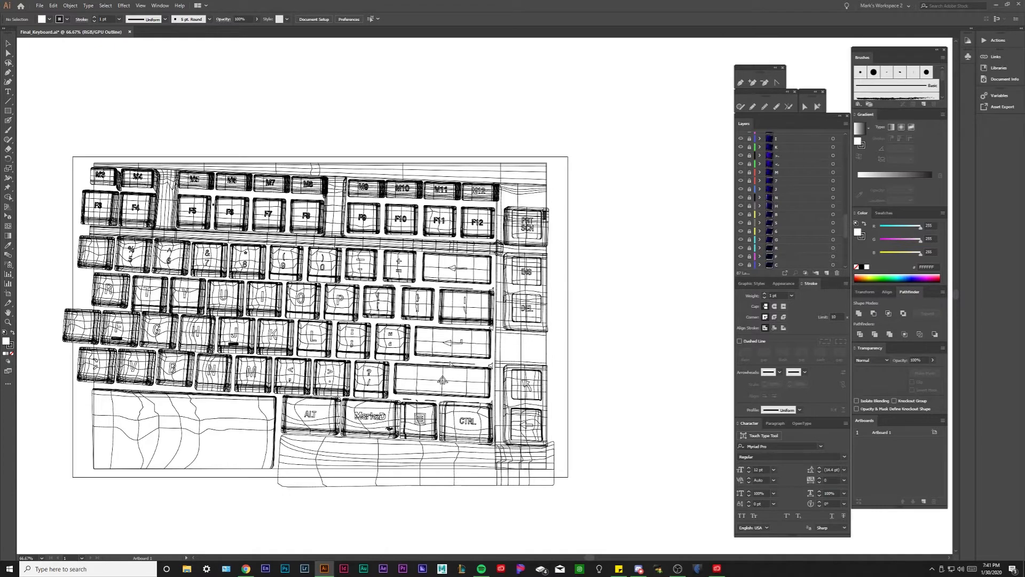
pyautogui.hotkey('ctrl', 'y')
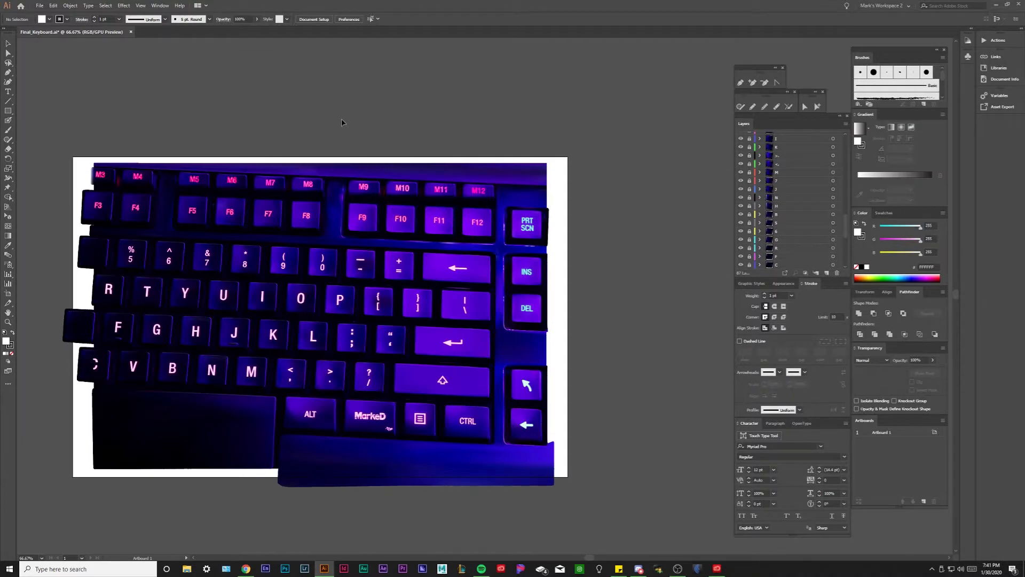
# Step: Look through the layer list down to BG_Template and examine the lettering and signature on the MarkeD key close up
pyautogui.moveTo(401, 160); pyautogui.dragTo(448, 155)
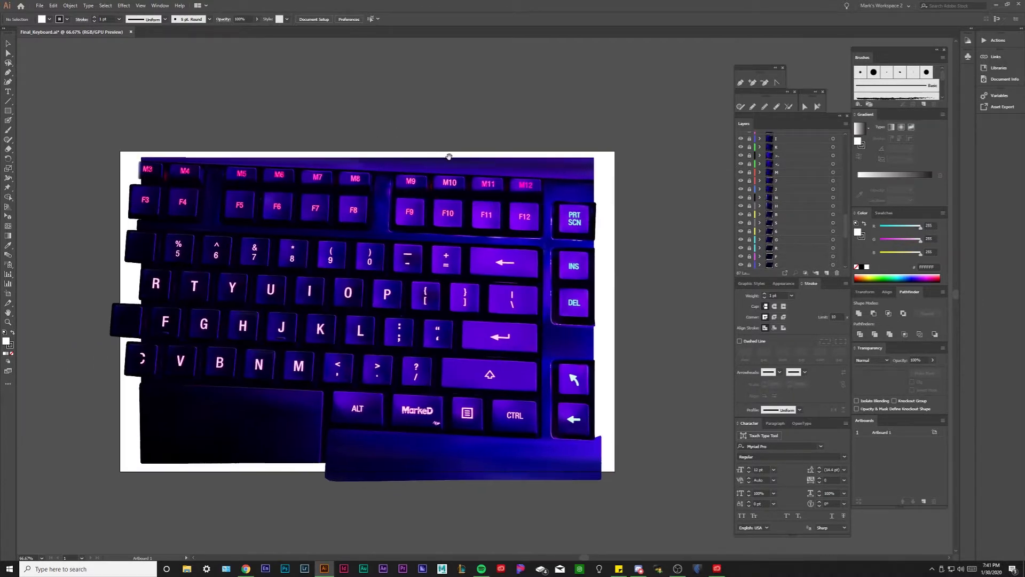
pyautogui.scroll(-6, 784, 198)
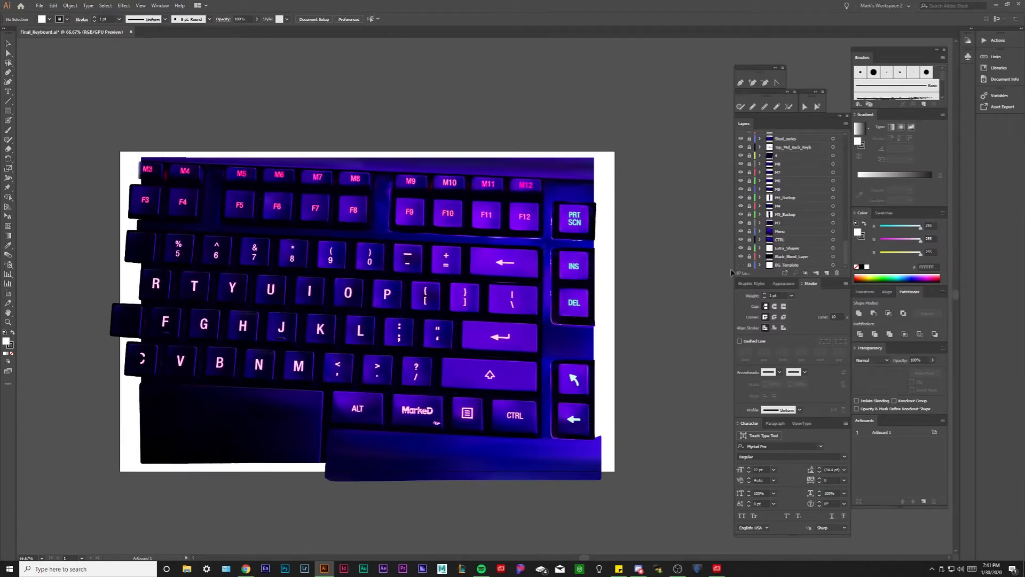
pyautogui.moveTo(315, 265); pyautogui.dragTo(371, 270)
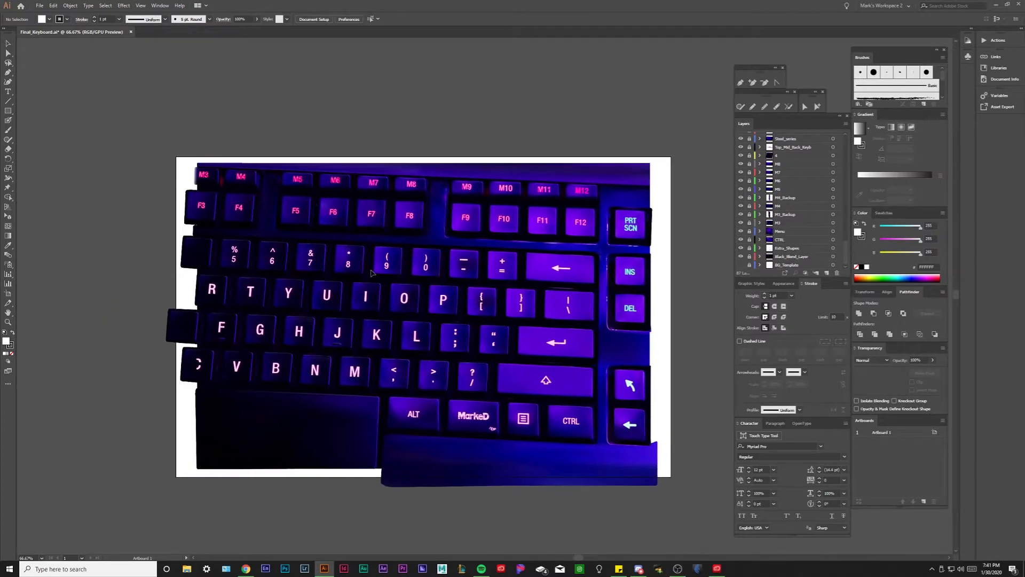
pyautogui.scroll(6, 475, 419)
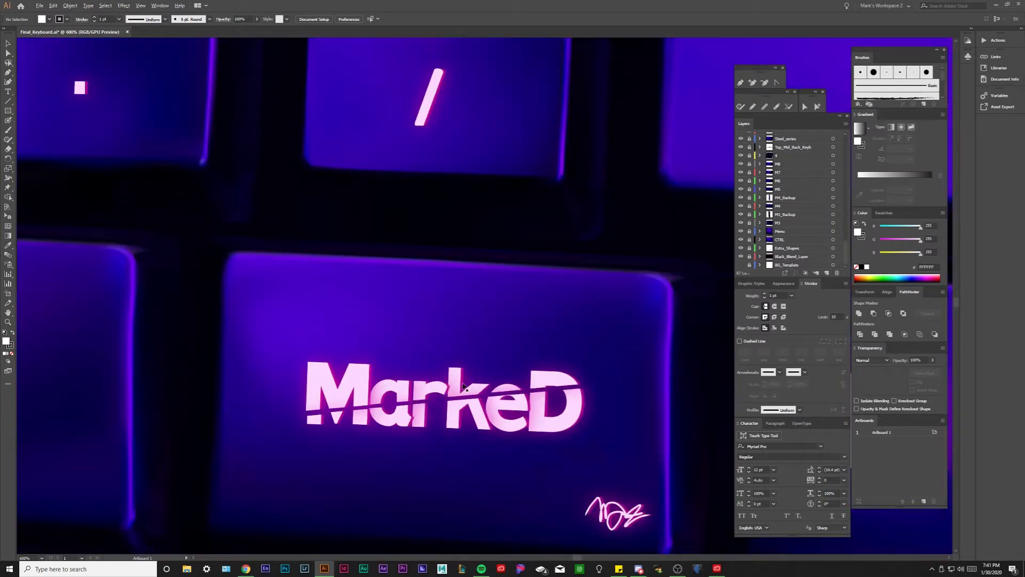
pyautogui.hotkey('ctrl', '1')
pyautogui.moveTo(339, 173); pyautogui.dragTo(298, 202)
pyautogui.hotkey('ctrl', '-')
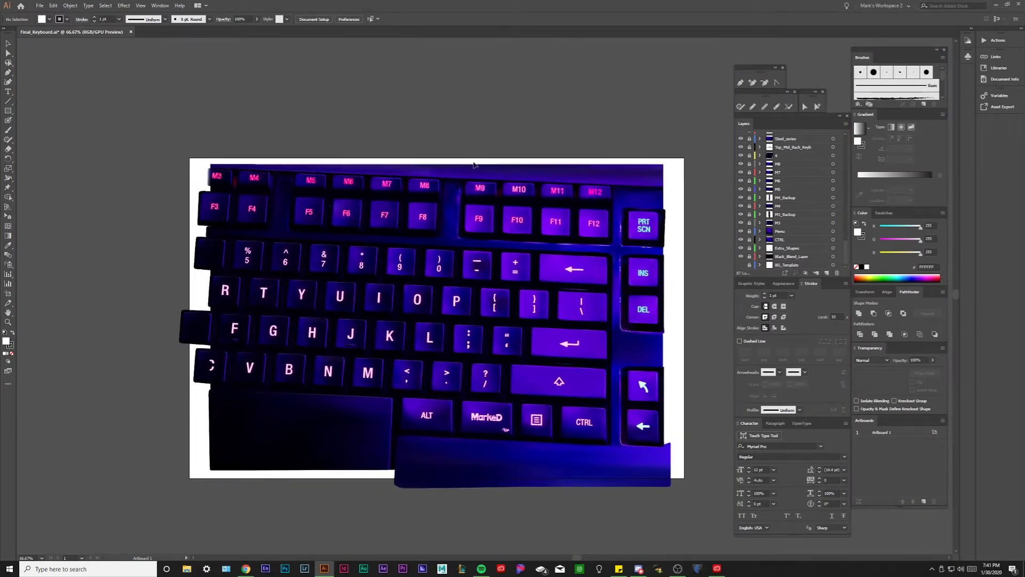
# Step: Examine the glowing edge of the H key and the dark gap towards the J key at high magnification
pyautogui.moveTo(424, 338); pyautogui.dragTo(391, 342)
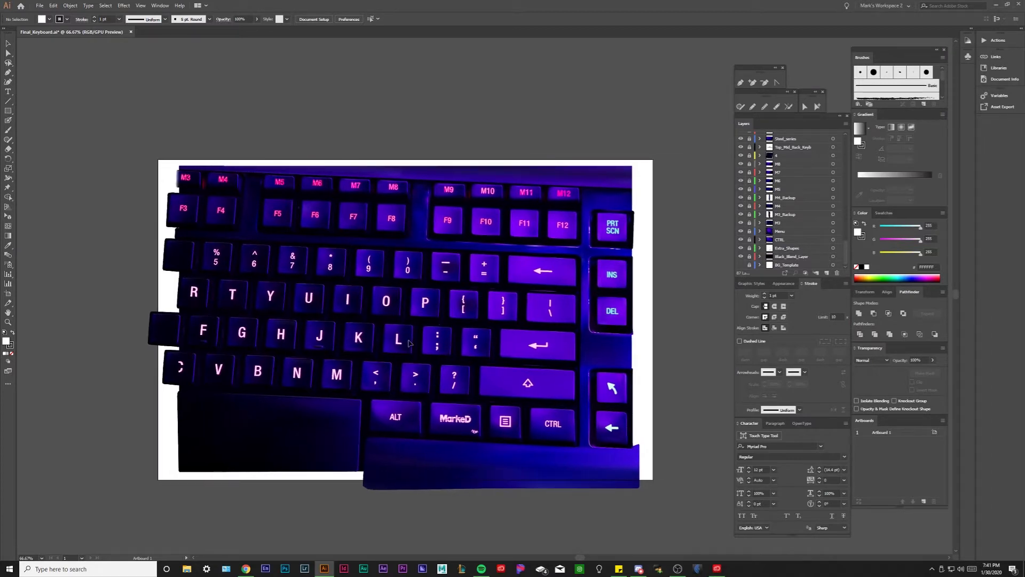
pyautogui.moveTo(409, 342); pyautogui.dragTo(412, 341)
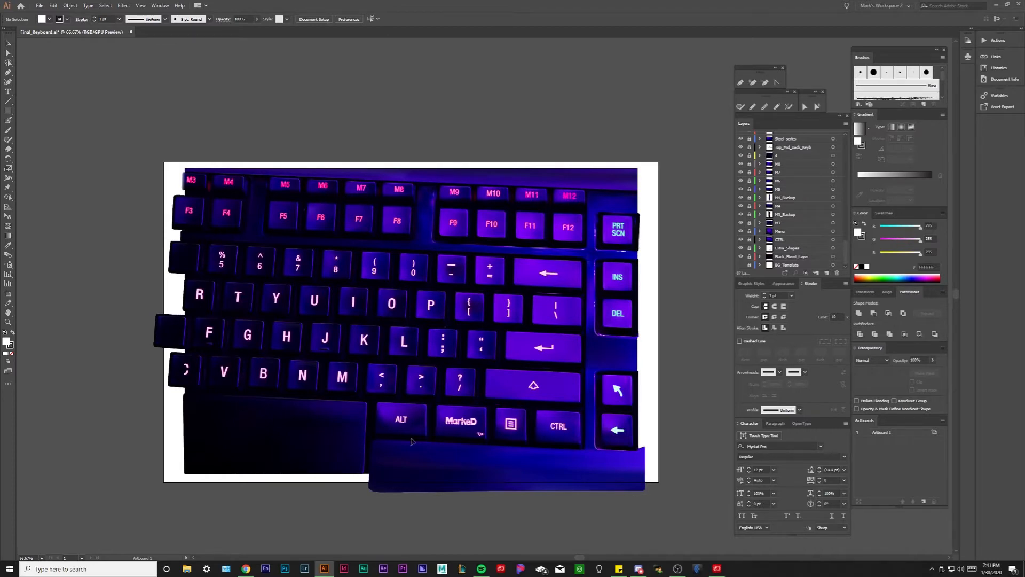
pyautogui.scroll(8, 245, 304)
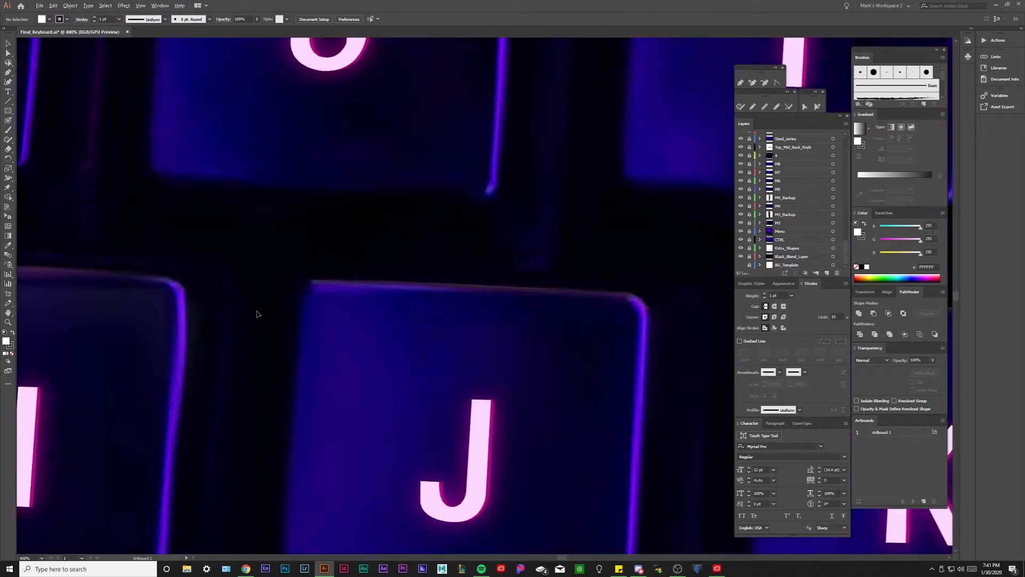
pyautogui.scroll(6, 321, 336)
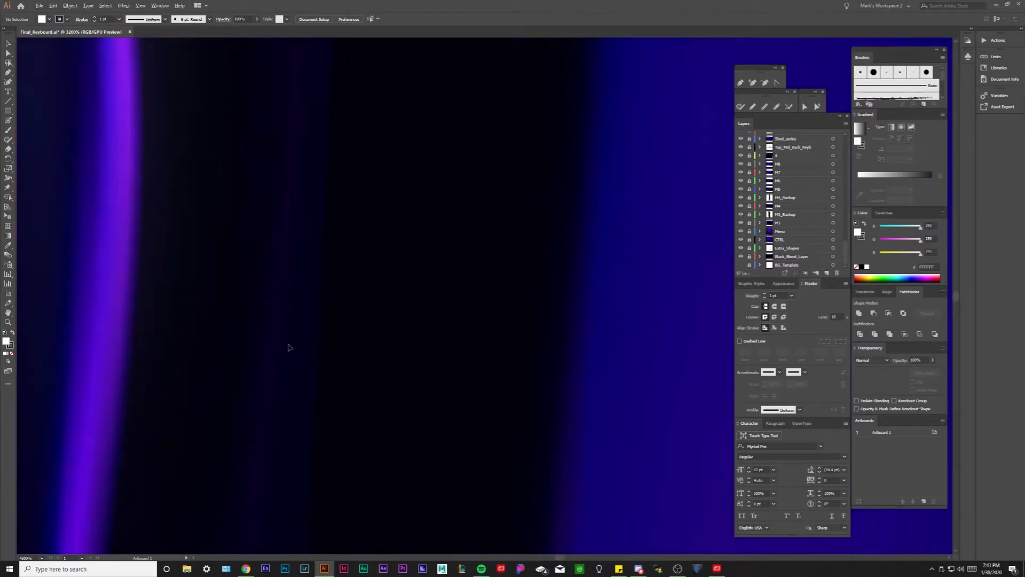
pyautogui.scroll(-5, 282, 342)
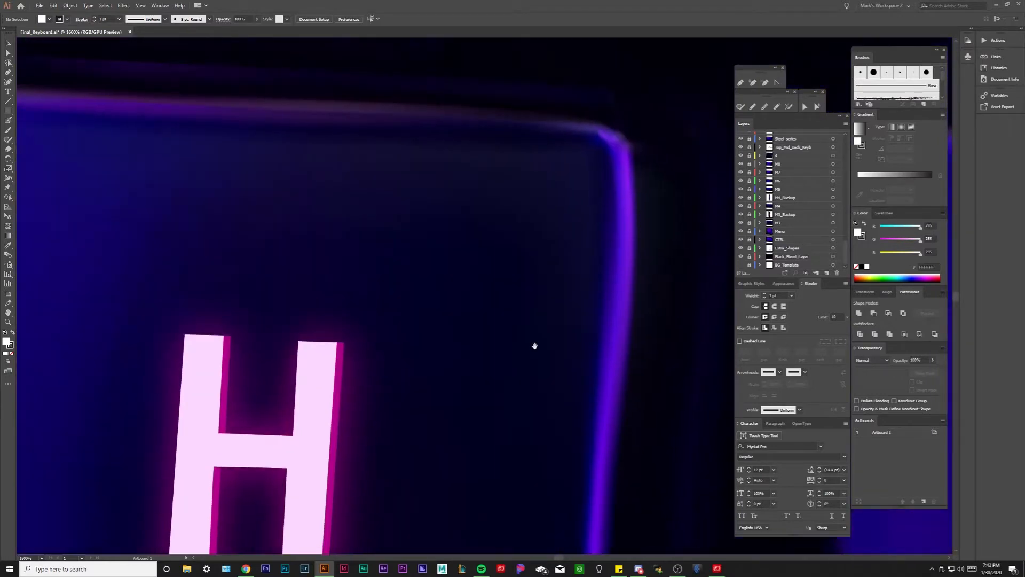
pyautogui.scroll(6, 389, 318)
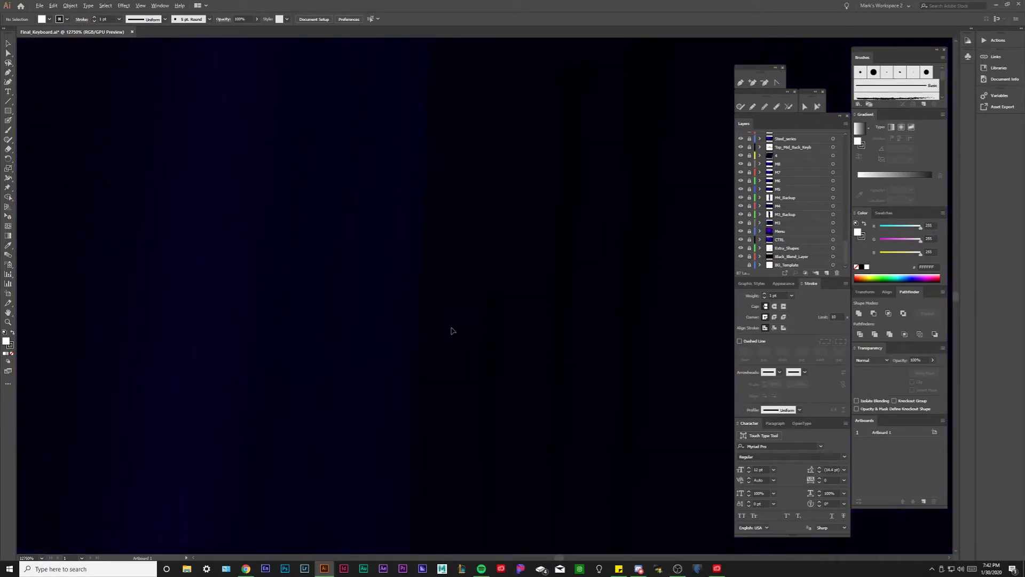
pyautogui.scroll(-3, 416, 310)
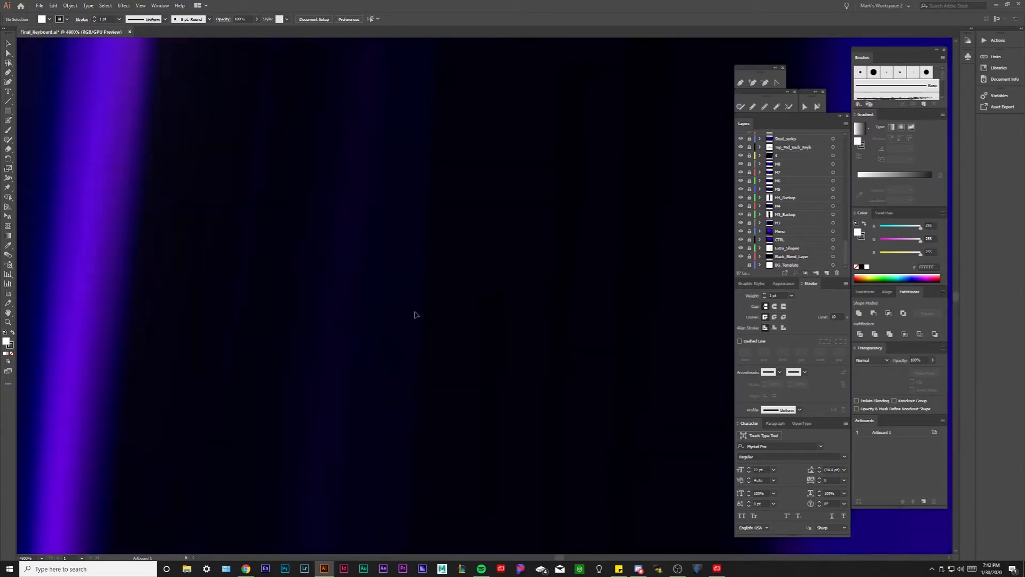
pyautogui.scroll(-6, 560, 301)
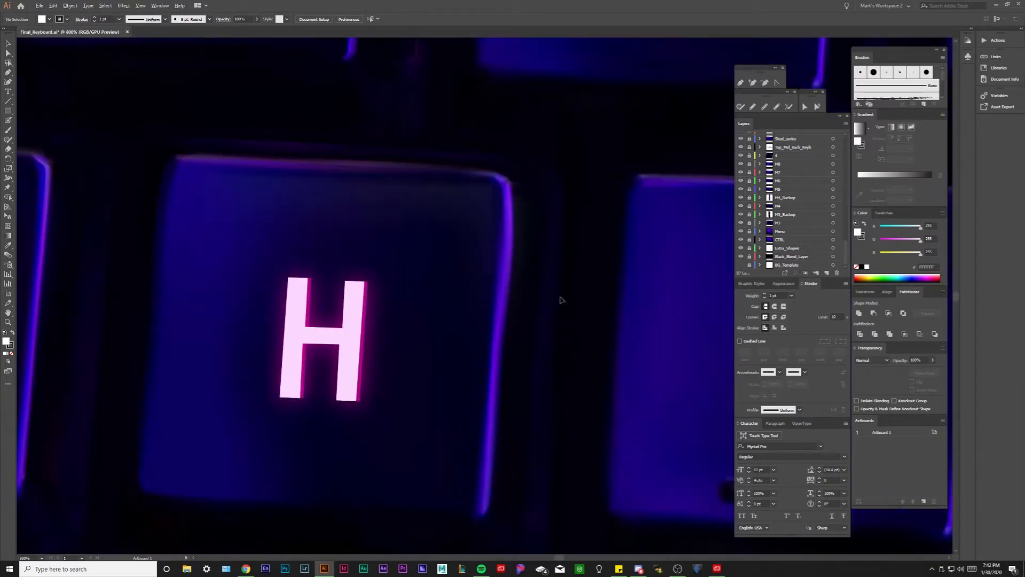
pyautogui.scroll(-6, 382, 314)
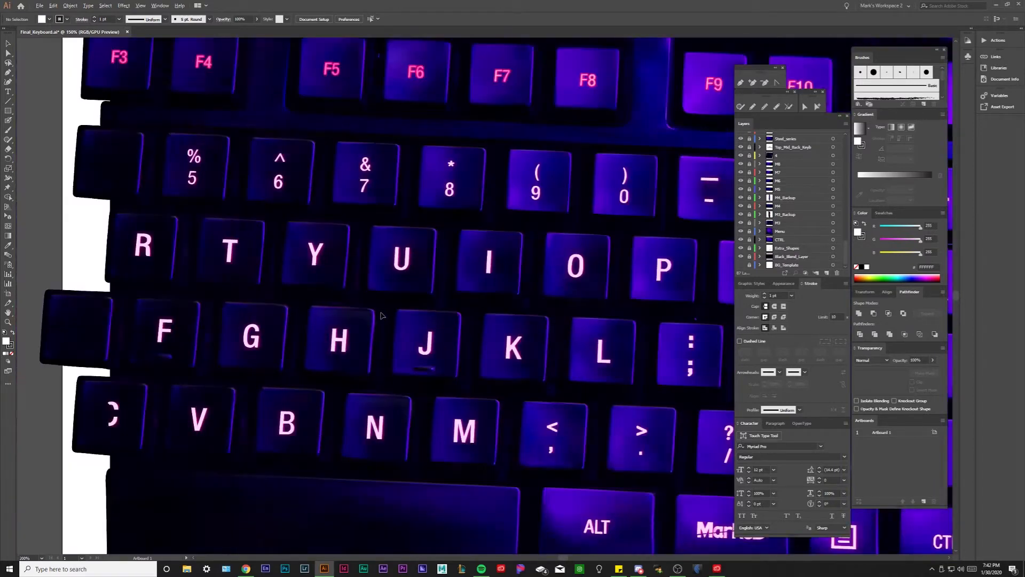
# Step: Examine the faint purple reflection in the dark gap above the K key close up, and return to the whole keyboard
pyautogui.scroll(2, 609, 334)
pyautogui.scroll(1, 608, 333)
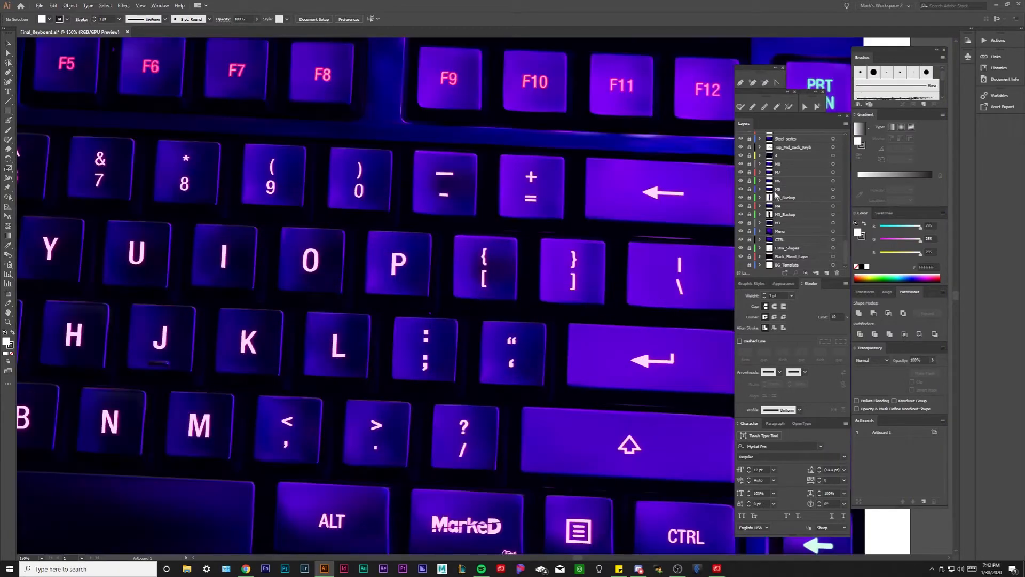
pyautogui.scroll(-2, 502, 277)
pyautogui.scroll(5, 256, 278)
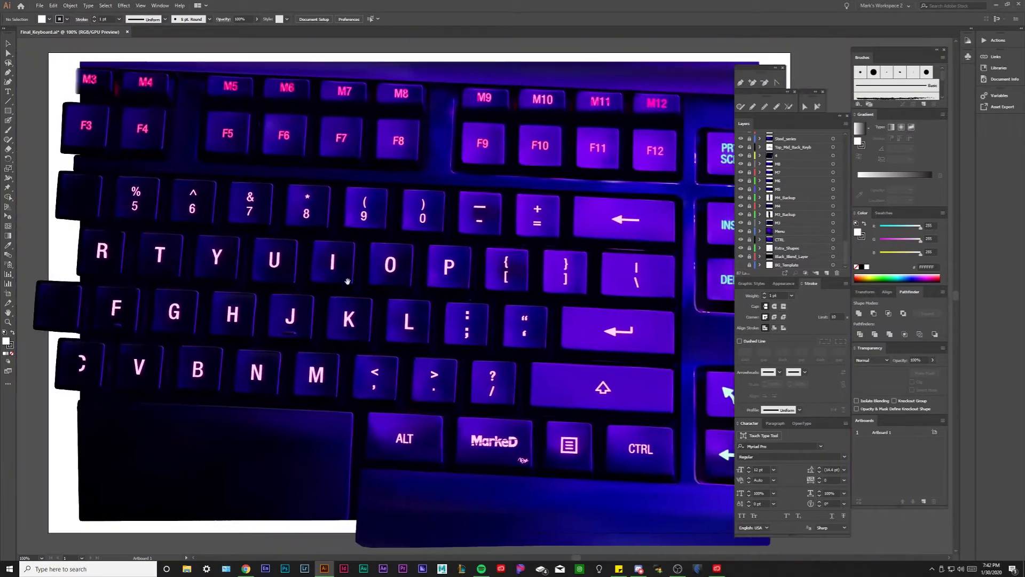
pyautogui.scroll(10, 556, 277)
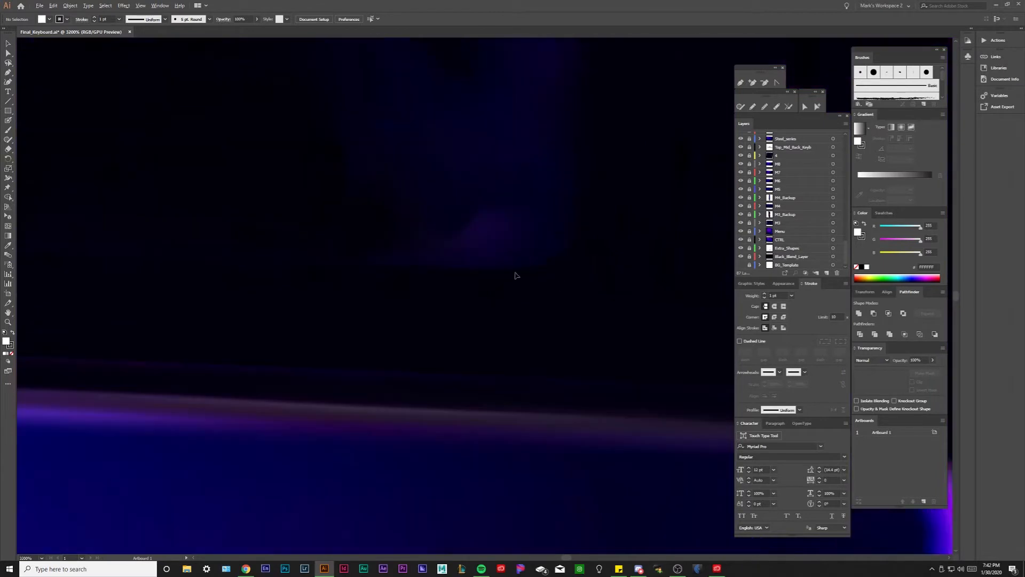
pyautogui.scroll(1, 584, 284)
pyautogui.moveTo(483, 230); pyautogui.dragTo(429, 269)
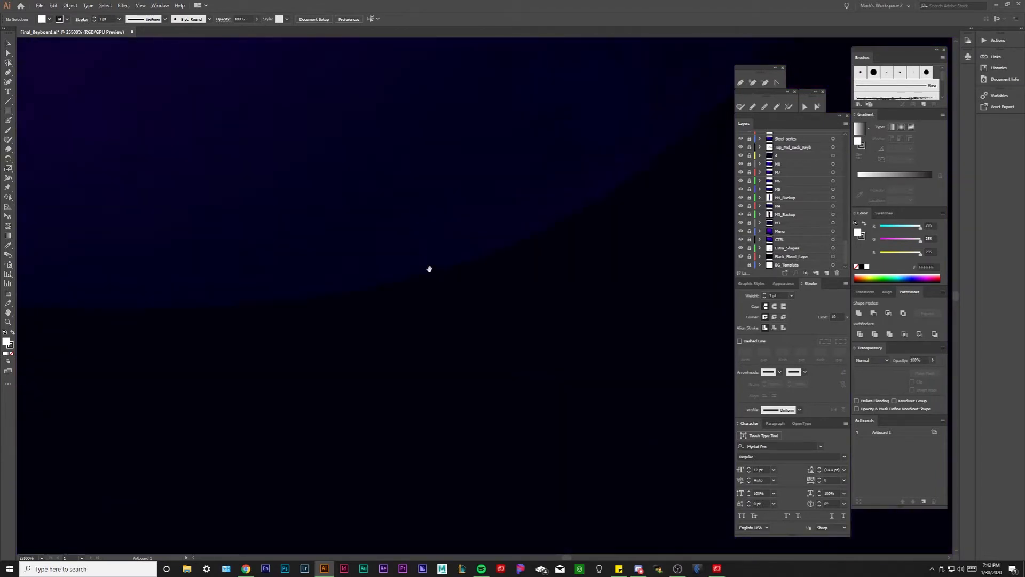
pyautogui.scroll(-8, 472, 279)
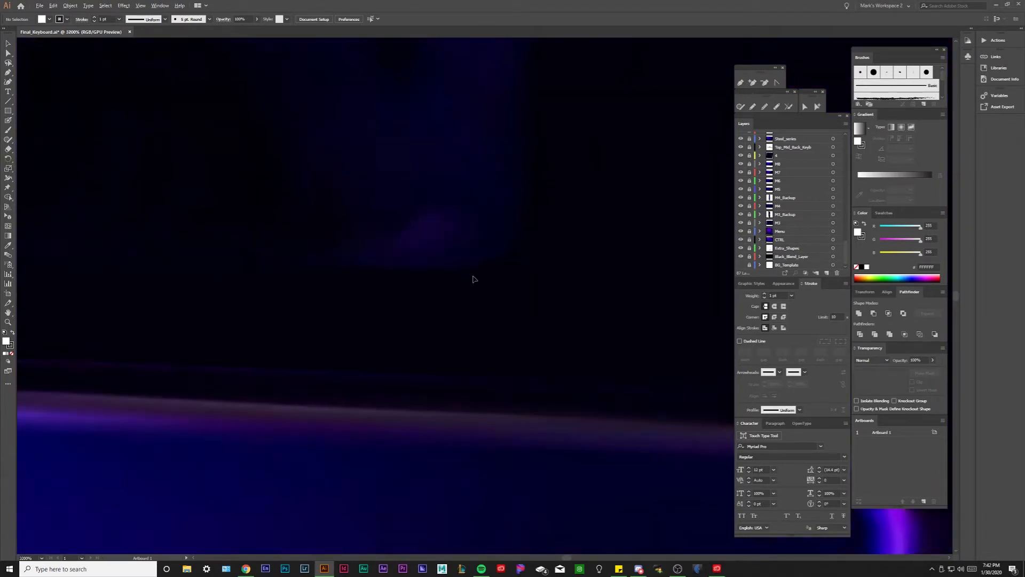
pyautogui.scroll(-6, 473, 277)
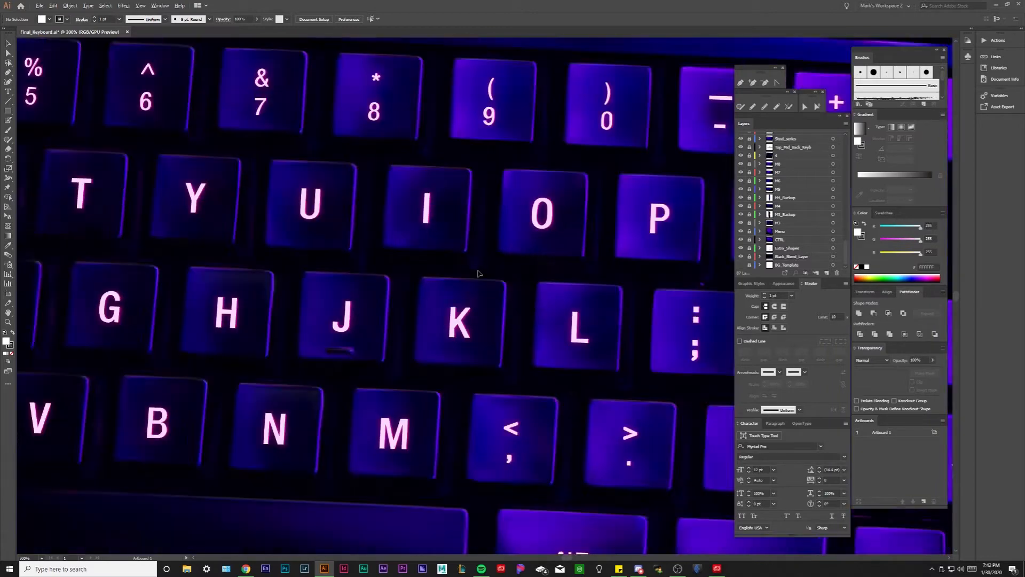
pyautogui.scroll(-3, 474, 272)
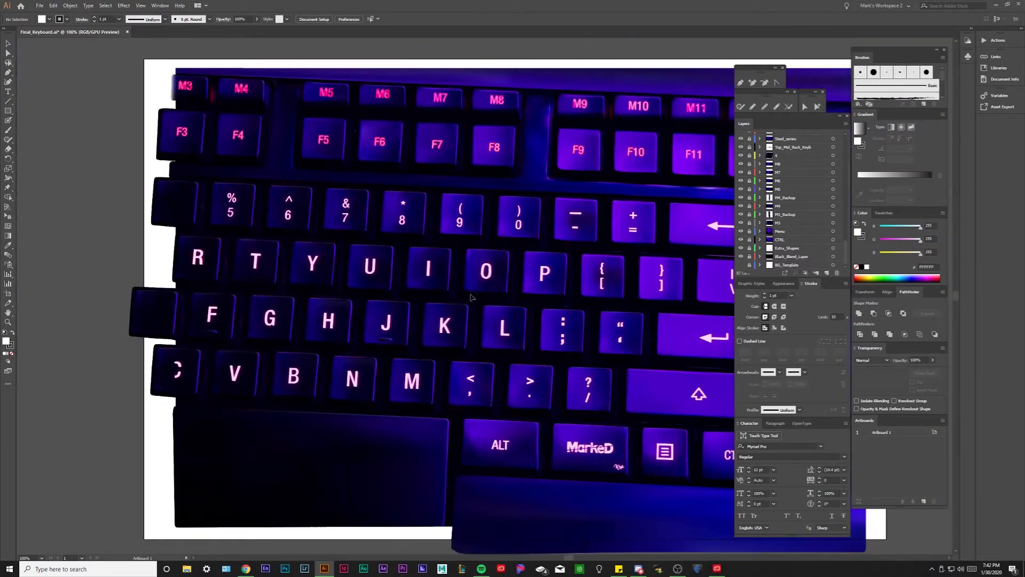
pyautogui.scroll(-1, 258, 66)
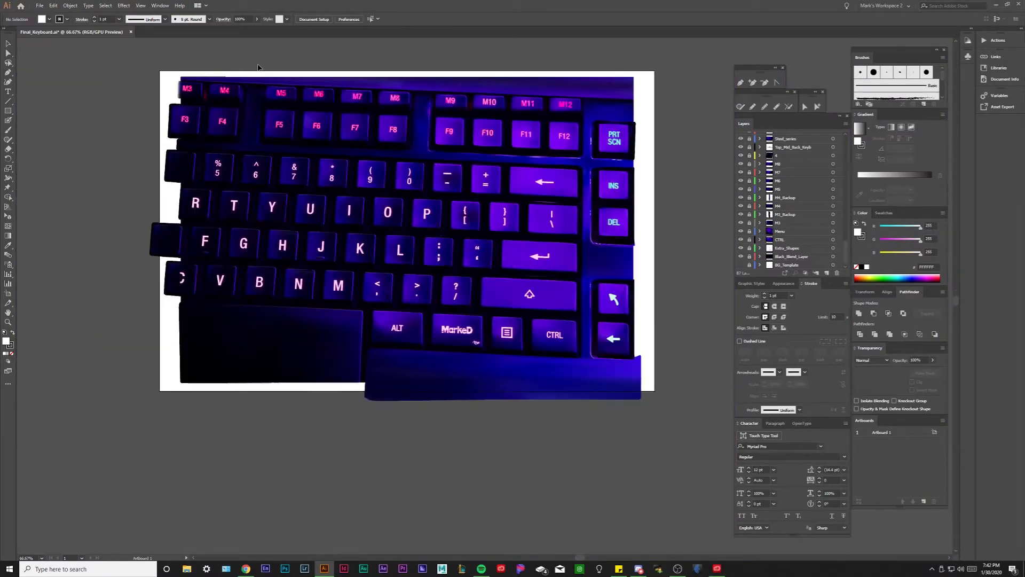
pyautogui.moveTo(272, 77); pyautogui.dragTo(262, 118)
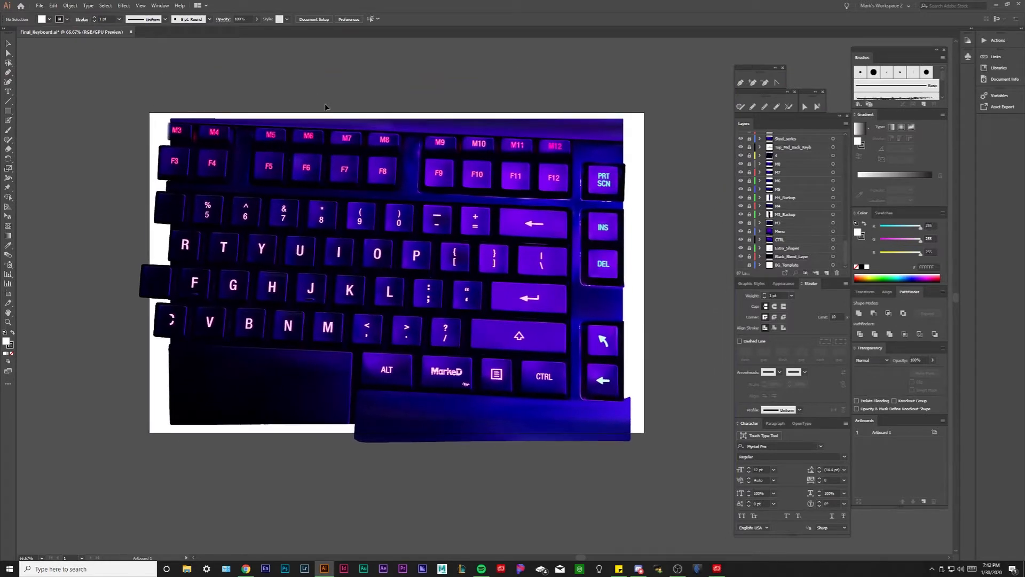
pyautogui.moveTo(326, 103); pyautogui.dragTo(370, 167)
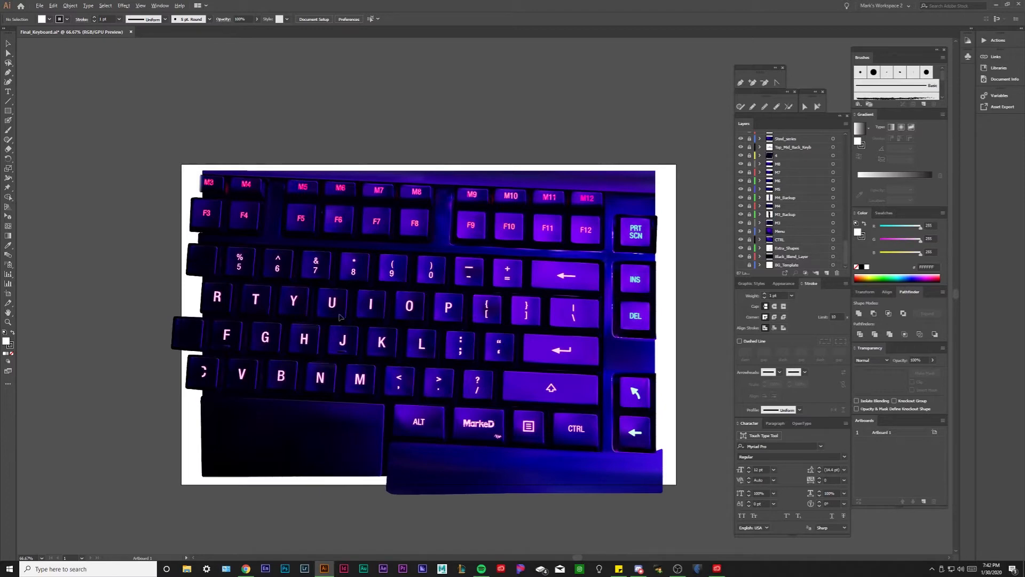
# Step: Examine the K lettering's magenta side edges and surrounding glow close up
pyautogui.scroll(5, 341, 318)
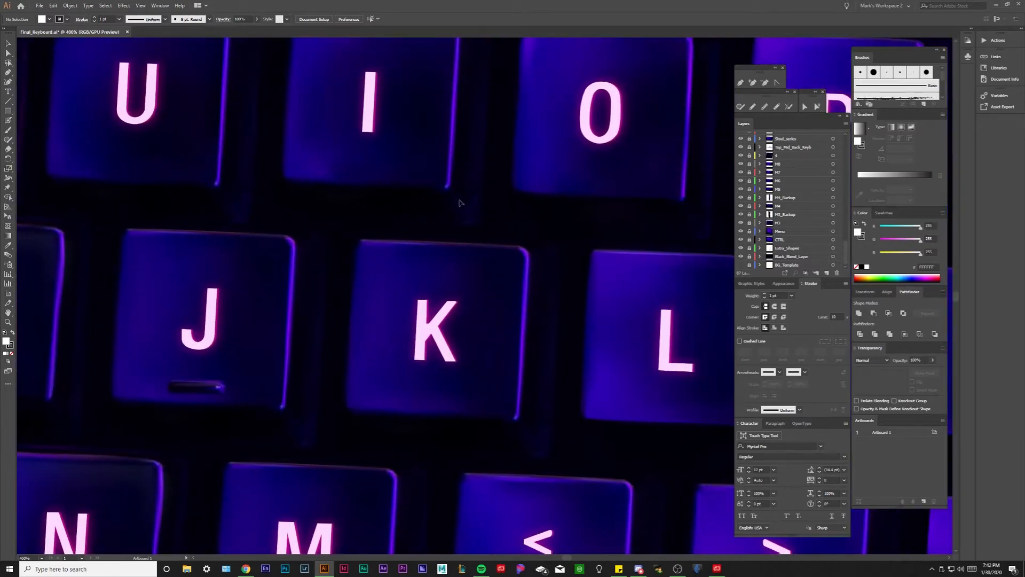
pyautogui.scroll(8, 444, 326)
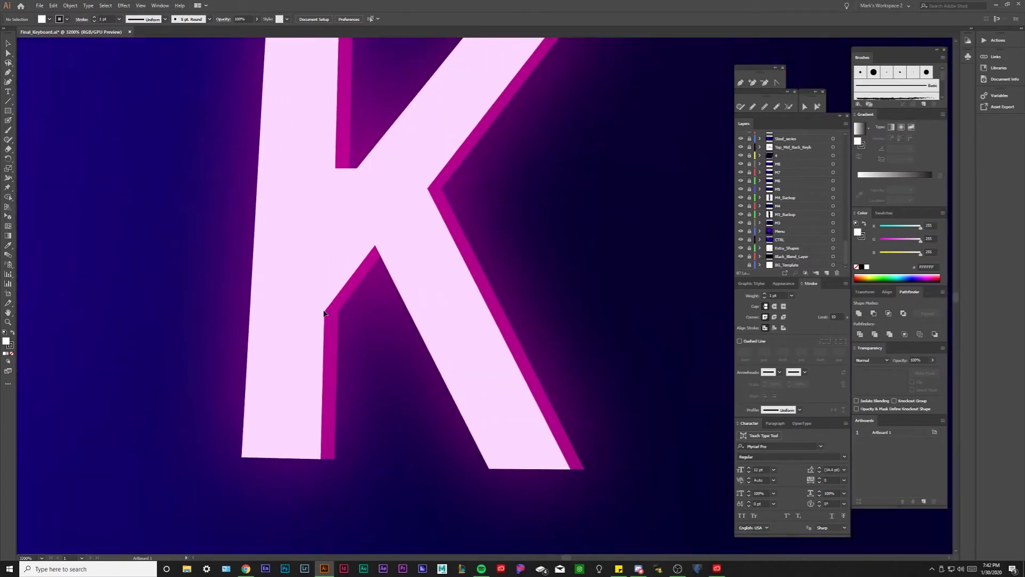
pyautogui.scroll(-1, 373, 299)
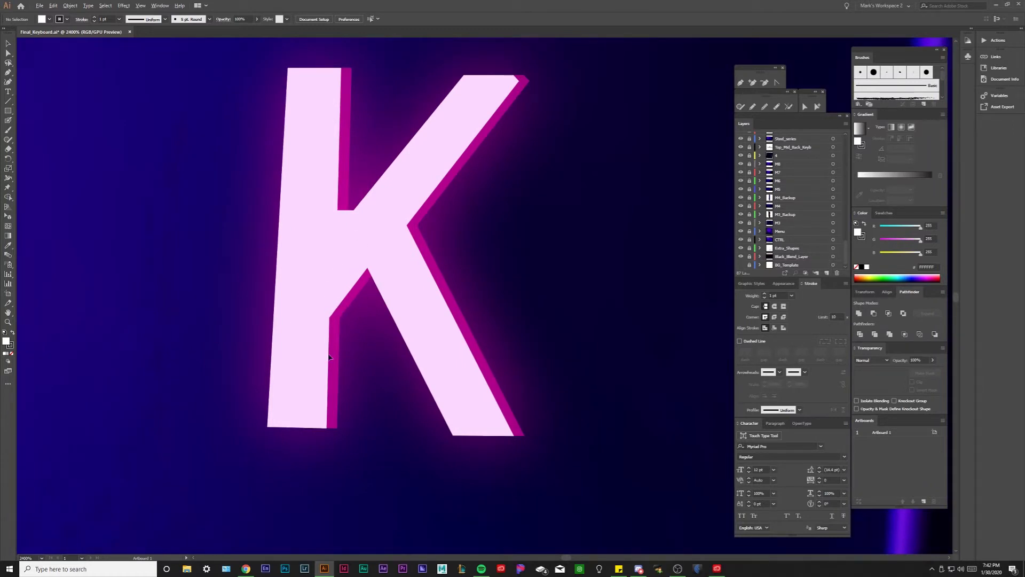
pyautogui.scroll(2, 347, 324)
pyautogui.scroll(-2, 321, 368)
pyautogui.moveTo(385, 273); pyautogui.dragTo(397, 321)
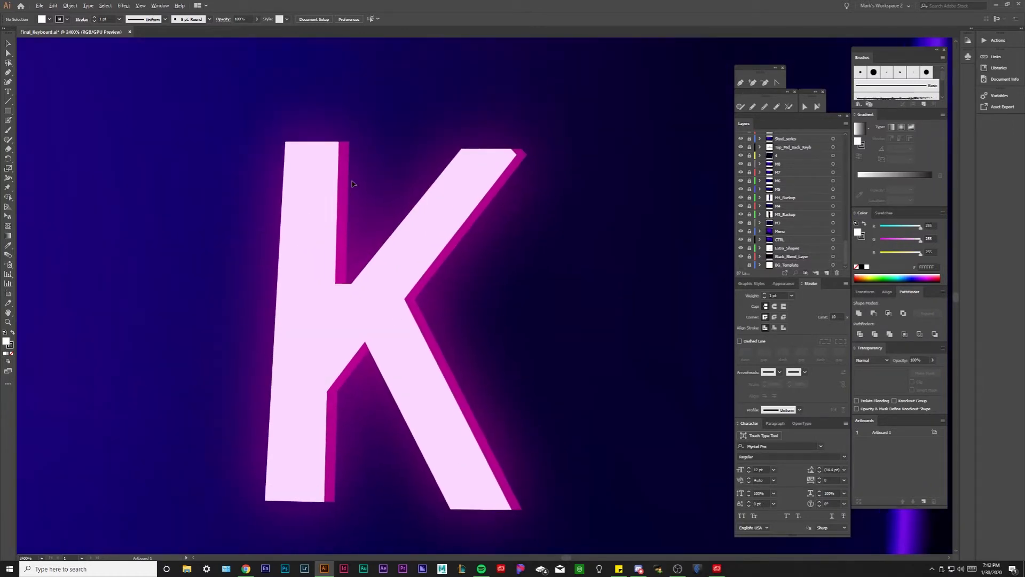
pyautogui.scroll(-10, 352, 183)
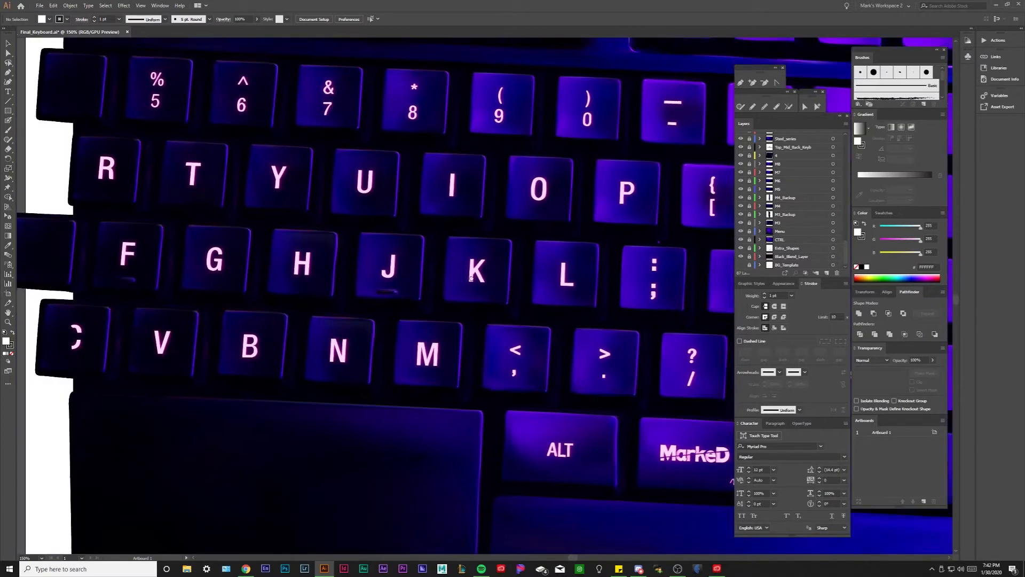
# Step: Look over the full keyboard, from the letter keys to the function and navigation keys, at 66.67% and 100% magnification
pyautogui.moveTo(471, 278); pyautogui.dragTo(492, 289)
pyautogui.scroll(-1, 230, 248)
pyautogui.moveTo(446, 224); pyautogui.dragTo(381, 323)
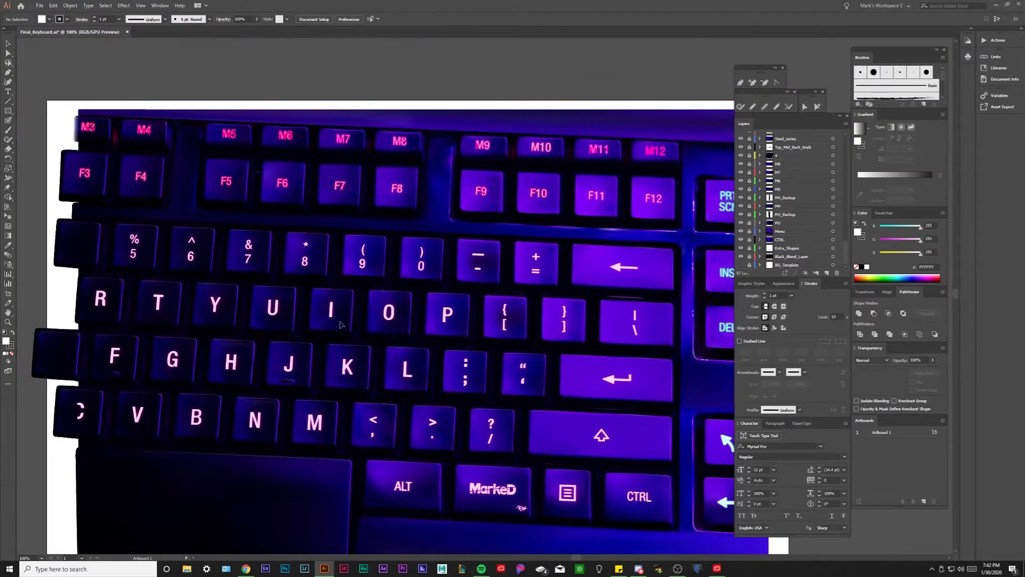
pyautogui.scroll(-1, 400, 285)
pyautogui.scroll(1, 450, 317)
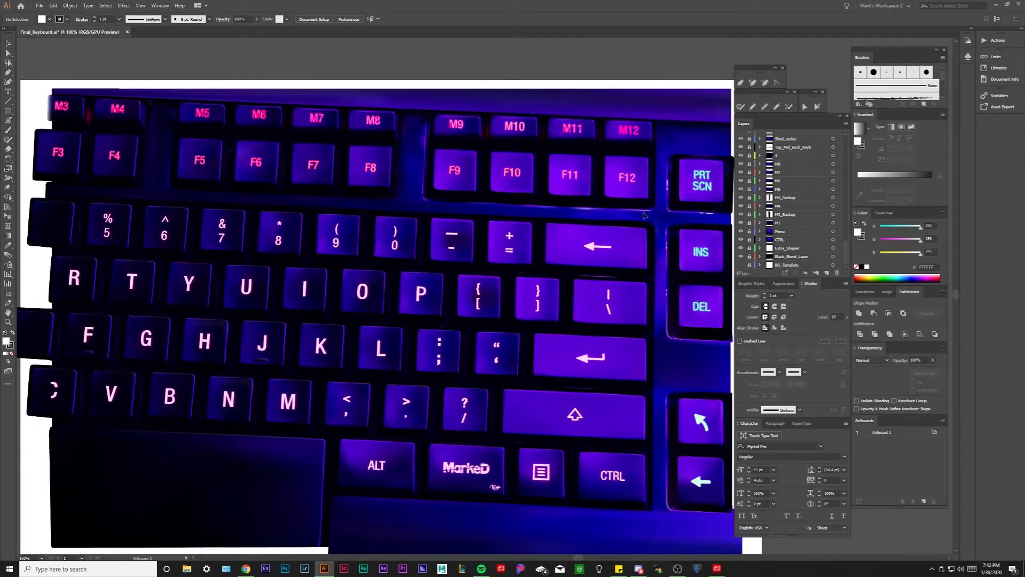
pyautogui.moveTo(544, 268); pyautogui.dragTo(535, 297)
pyautogui.scroll(-1, 535, 297)
pyautogui.scroll(1, 465, 247)
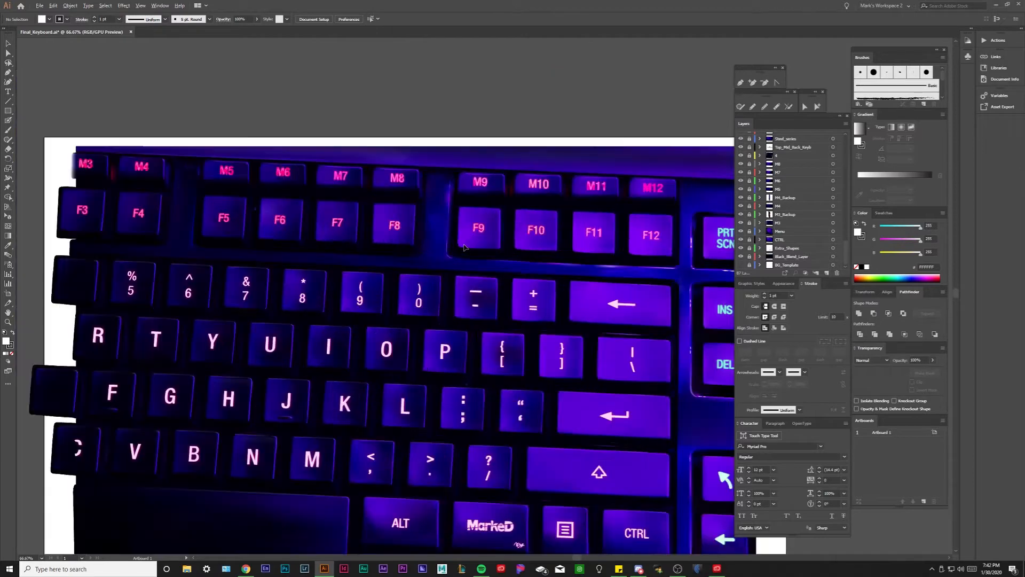
pyautogui.moveTo(618, 264); pyautogui.dragTo(488, 266)
pyautogui.moveTo(539, 429); pyautogui.dragTo(562, 389)
pyautogui.moveTo(407, 351); pyautogui.dragTo(479, 317)
# Step: Examine the shading of the bracket and punctuation keys close up, followed by the letter keys around K and L
pyautogui.scroll(2, 496, 304)
pyautogui.scroll(3, 479, 317)
pyautogui.moveTo(349, 305); pyautogui.dragTo(483, 319)
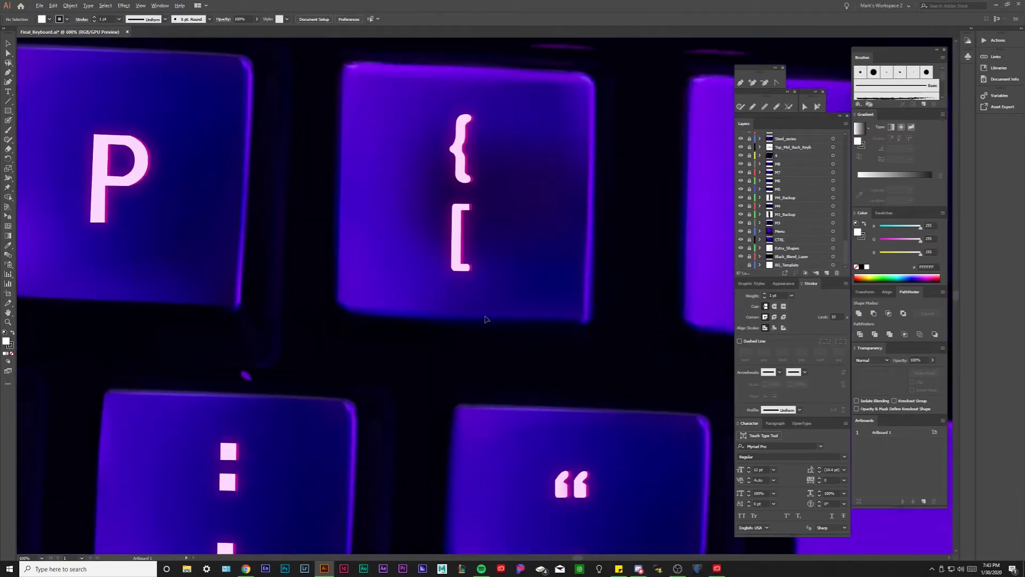
pyautogui.scroll(-3, 482, 319)
pyautogui.moveTo(321, 298); pyautogui.dragTo(619, 297)
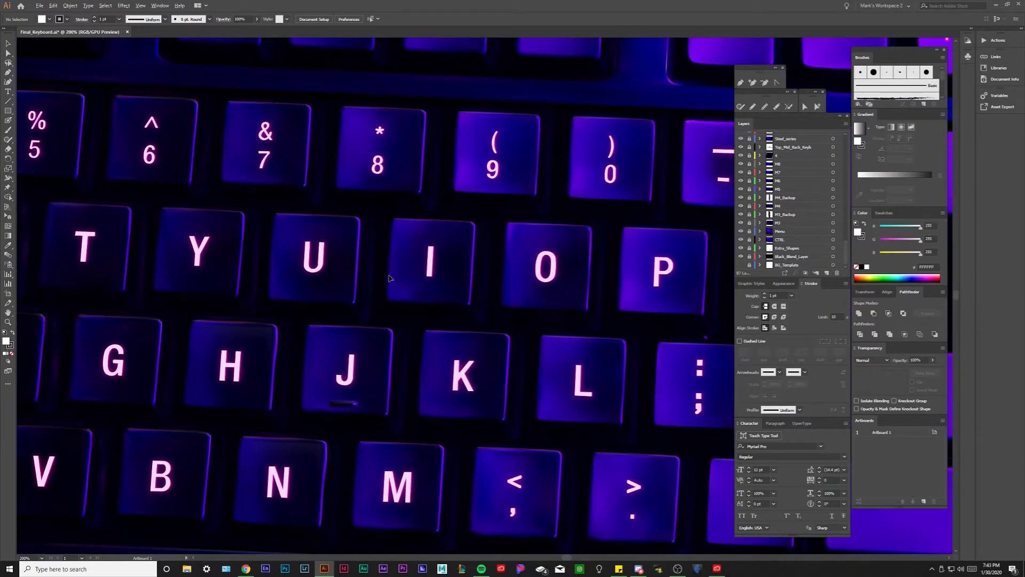
pyautogui.scroll(-2, 411, 288)
pyautogui.scroll(2, 462, 315)
pyautogui.scroll(1, 451, 305)
pyautogui.scroll(4, 437, 318)
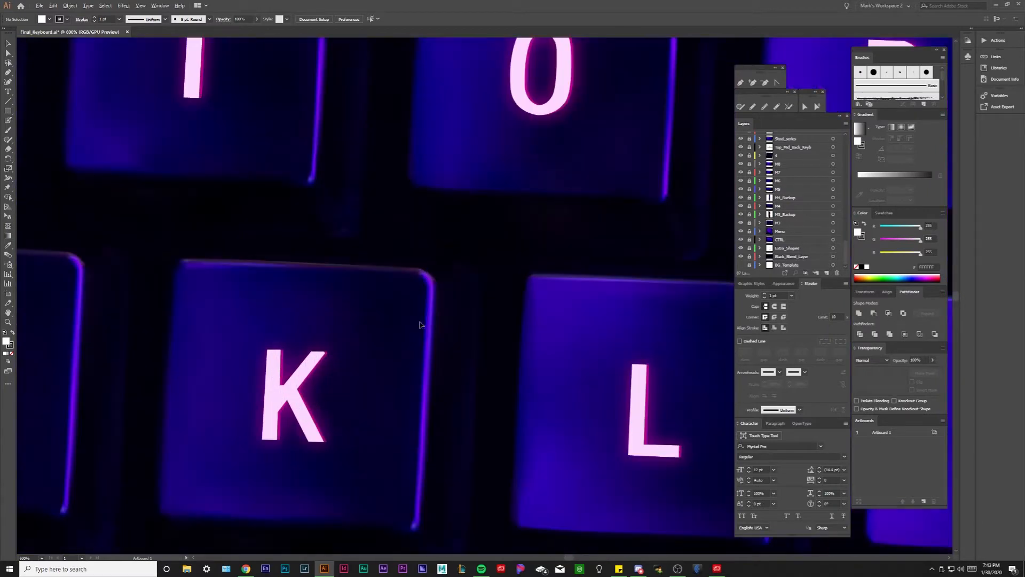
# Step: Compare the K key's side edge in outline view and colour preview, and examine its purple glow gradient at extreme magnification
pyautogui.hotkey('ctrl', 'y')
pyautogui.scroll(3, 437, 322)
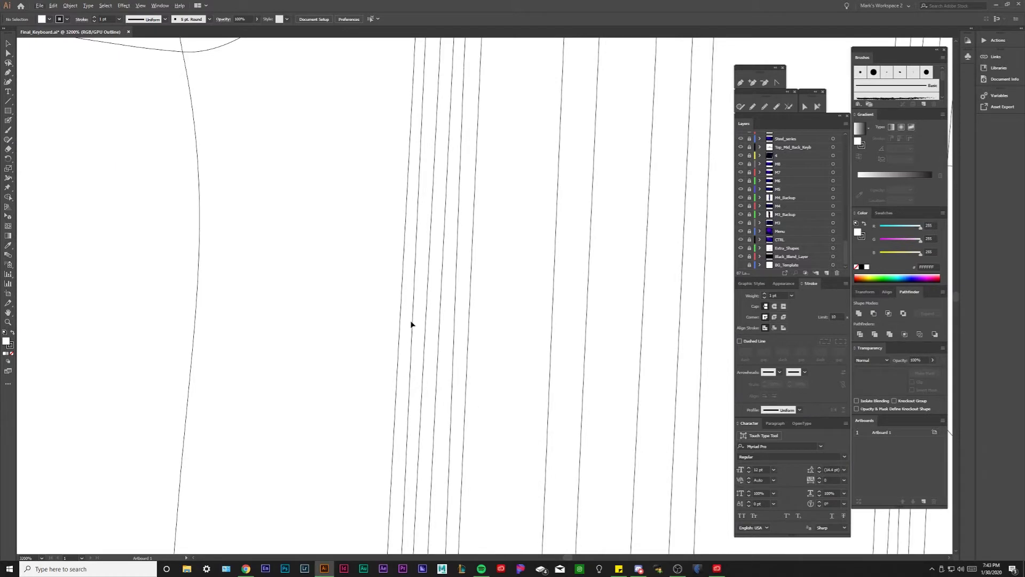
pyautogui.hotkey('ctrl', 'y')
pyautogui.scroll(-1, 426, 323)
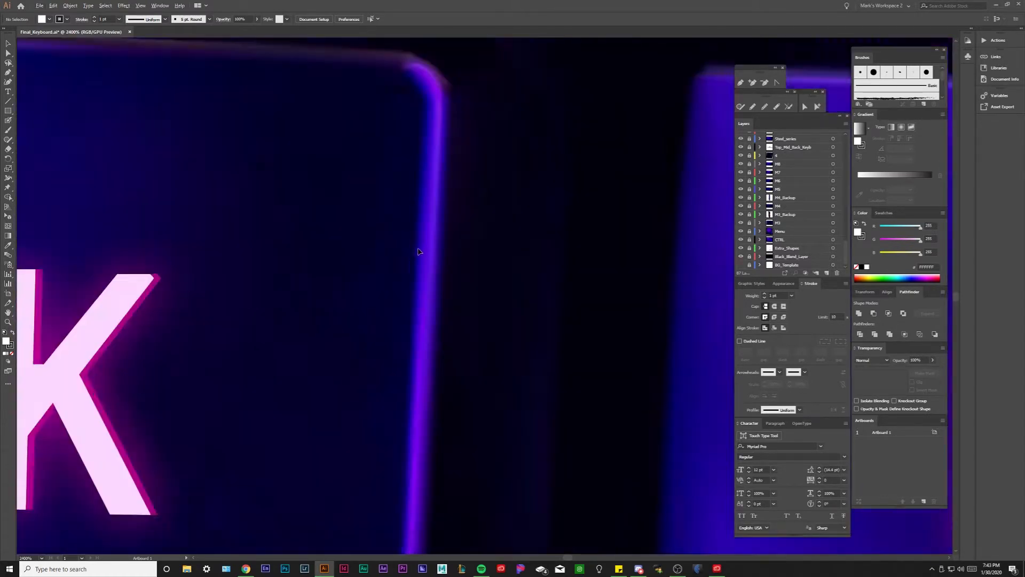
pyautogui.scroll(-2, 419, 251)
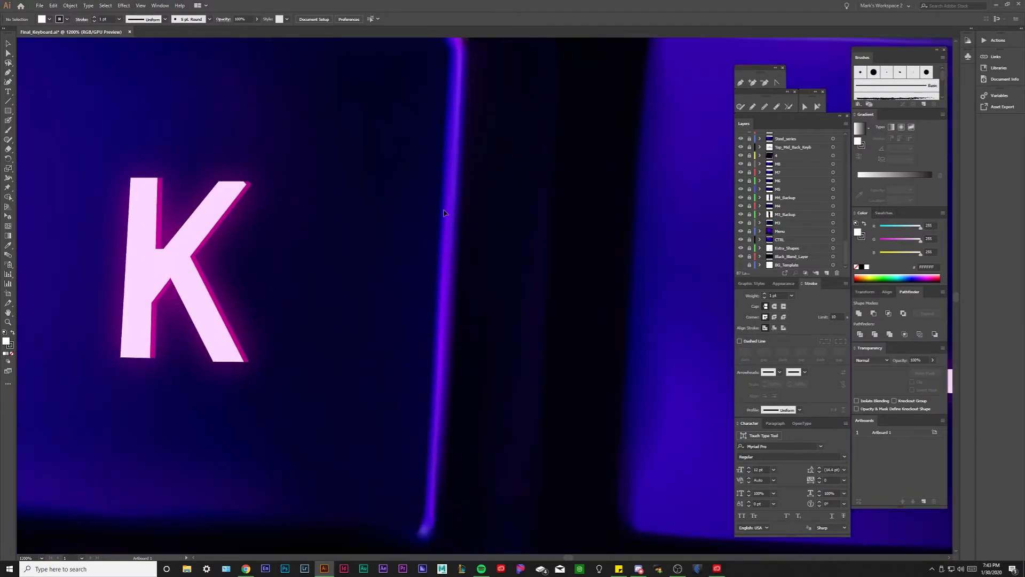
pyautogui.scroll(6, 444, 212)
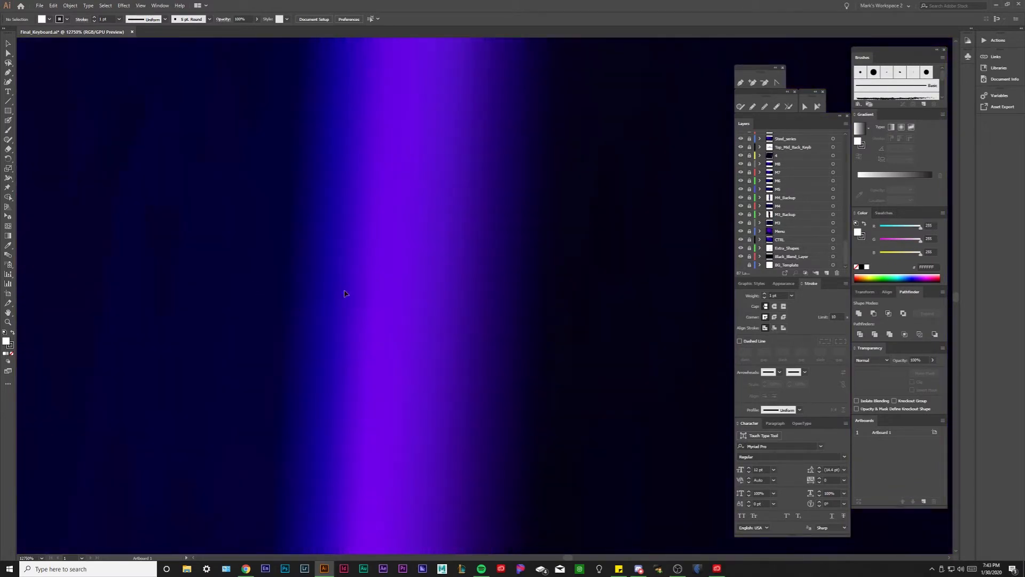
pyautogui.hscroll(-2, 373, 286)
pyautogui.scroll(-2, 479, 269)
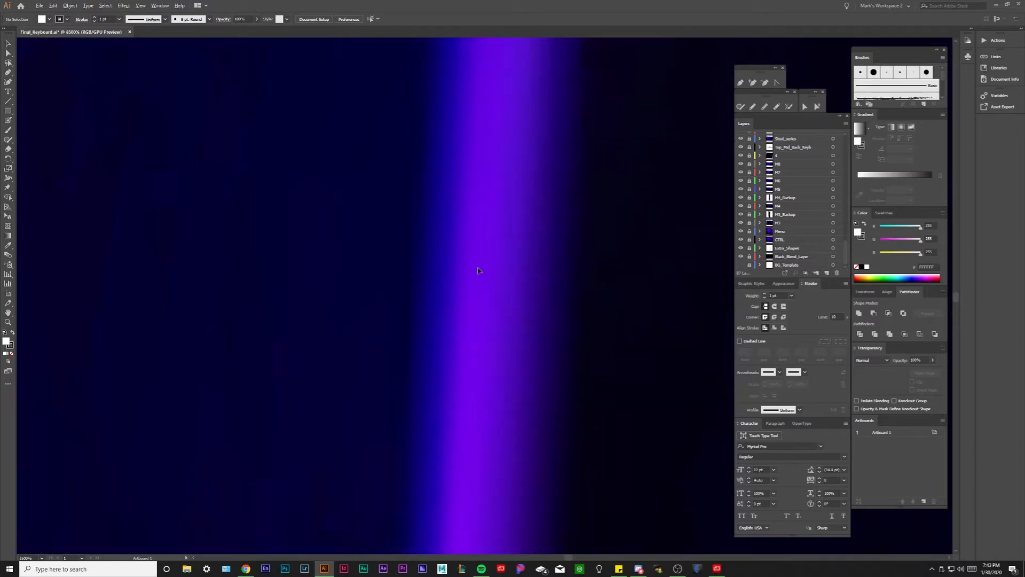
# Step: Examine the purple and blue gradient along the K key's side edge at up to 17000% magnification
pyautogui.scroll(3, 526, 267)
pyautogui.moveTo(306, 306); pyautogui.dragTo(402, 335)
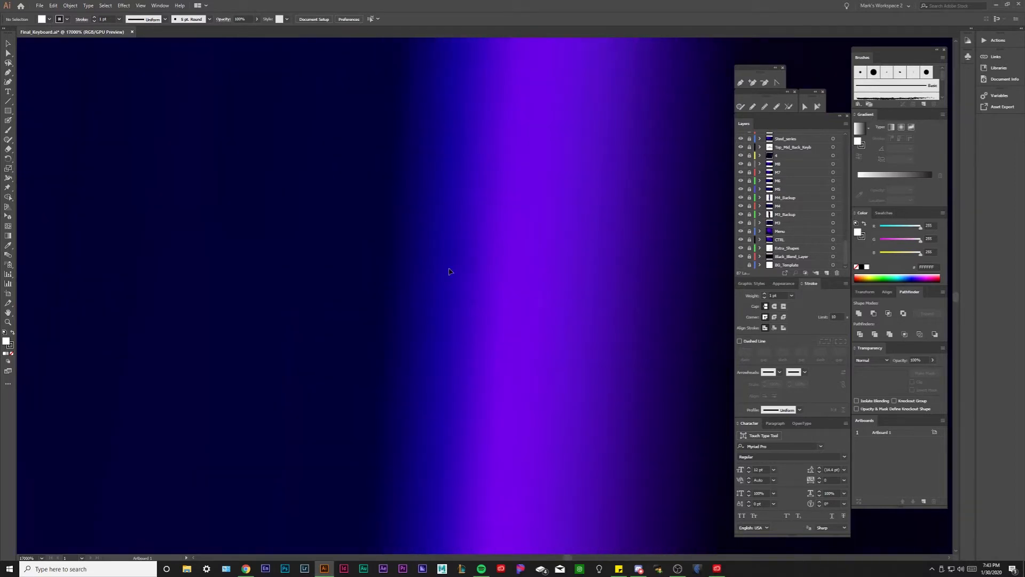
pyautogui.scroll(-10, 448, 271)
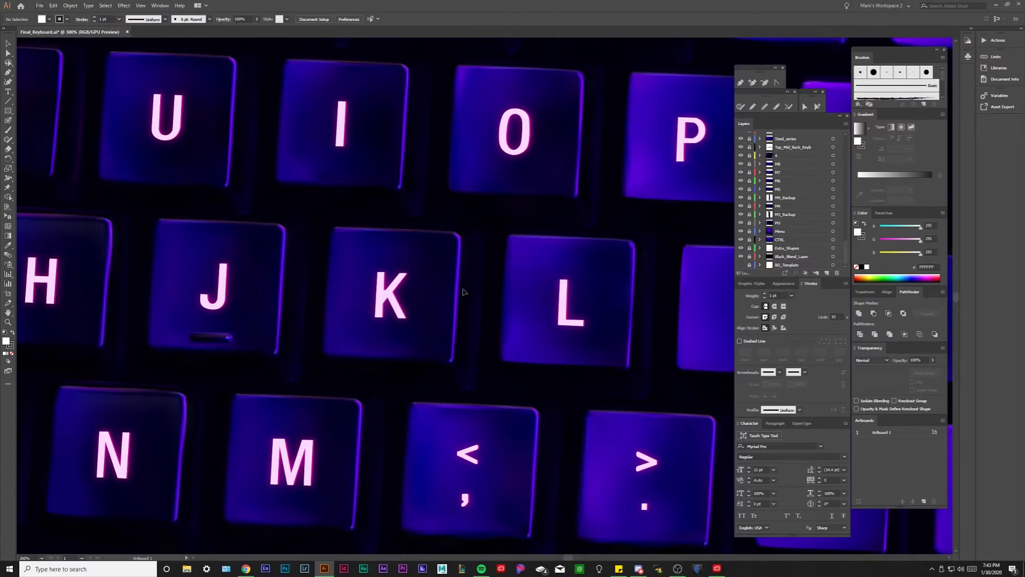
# Step: Inspect the gradient mesh lines along the K key's side edge in outline view, and return to the colour preview
pyautogui.scroll(3, 462, 291)
pyautogui.hotkey('ctrl', 'y')
pyautogui.scroll(5, 430, 289)
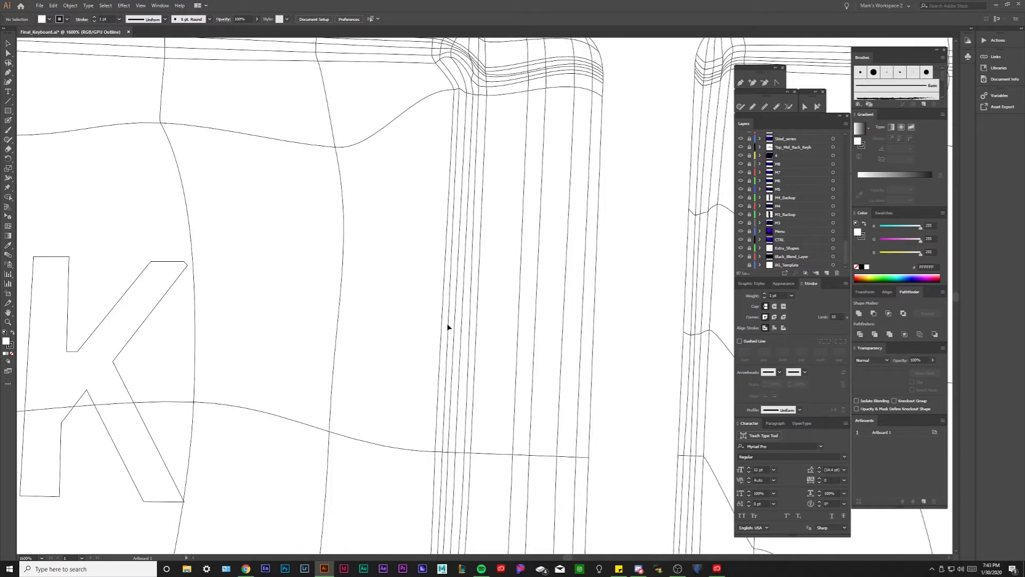
pyautogui.scroll(-2, 461, 344)
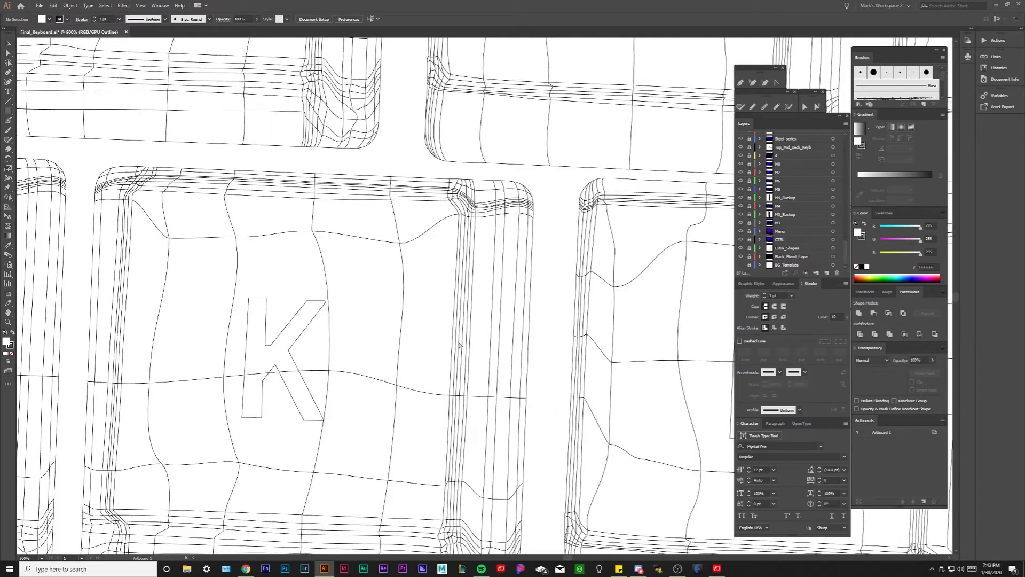
pyautogui.scroll(1, 491, 390)
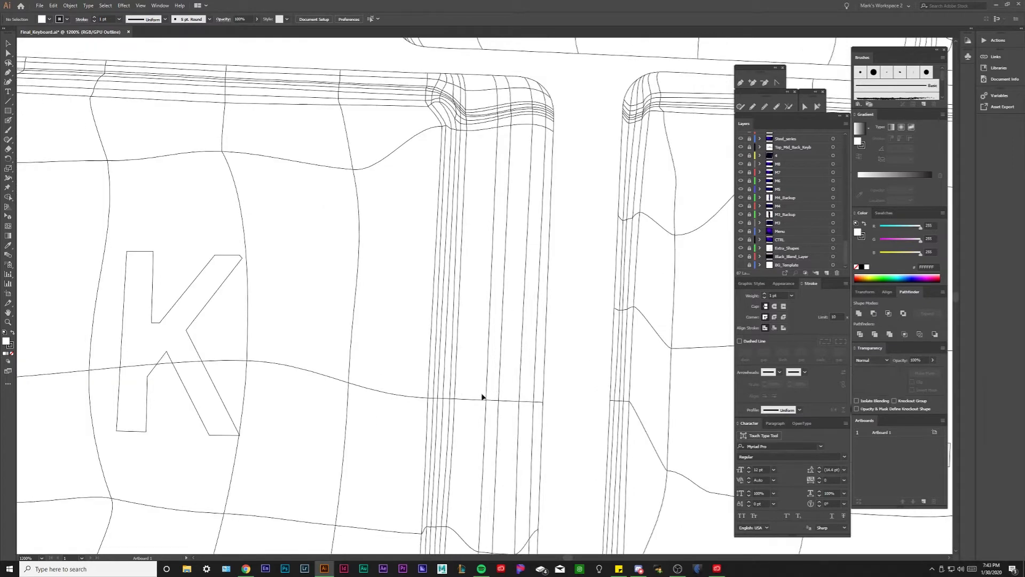
pyautogui.moveTo(445, 376); pyautogui.dragTo(402, 371)
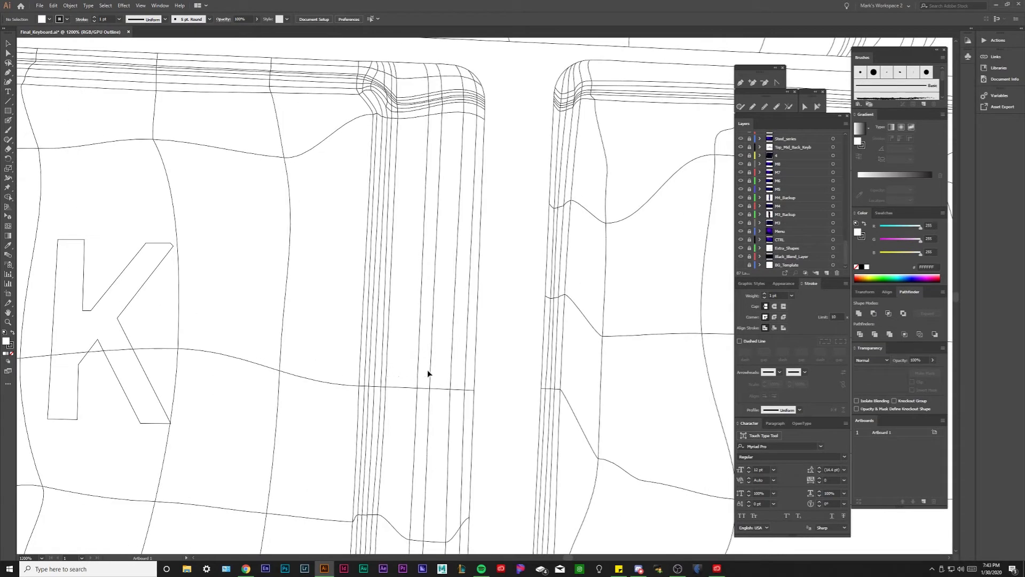
pyautogui.hotkey('ctrl', 'y')
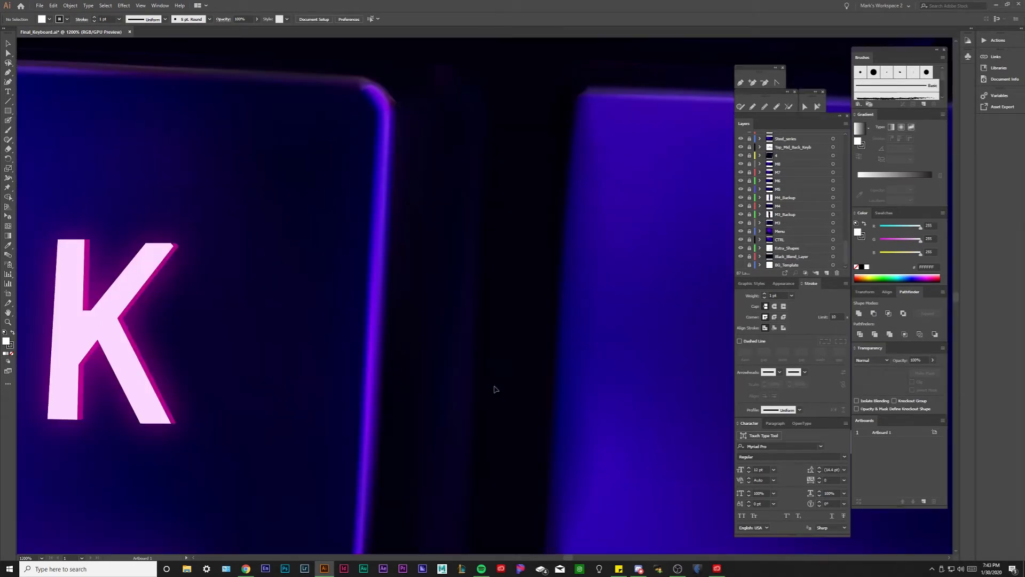
# Step: Examine the K key's glowing edge and lettering in colour, along with the neighbouring letter keys
pyautogui.scroll(1, 535, 354)
pyautogui.scroll(-2, 543, 361)
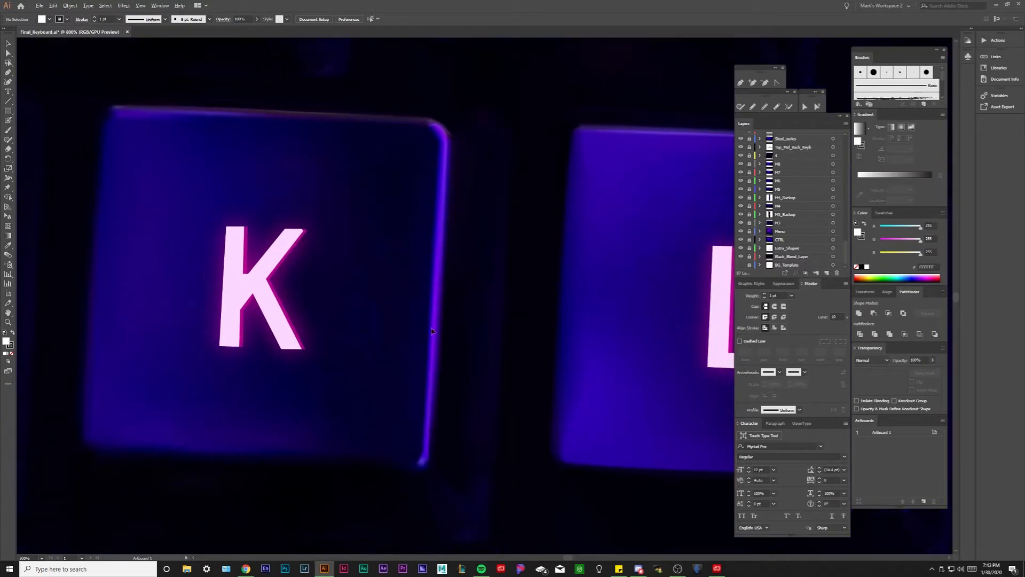
pyautogui.scroll(1, 467, 281)
pyautogui.scroll(-2, 471, 313)
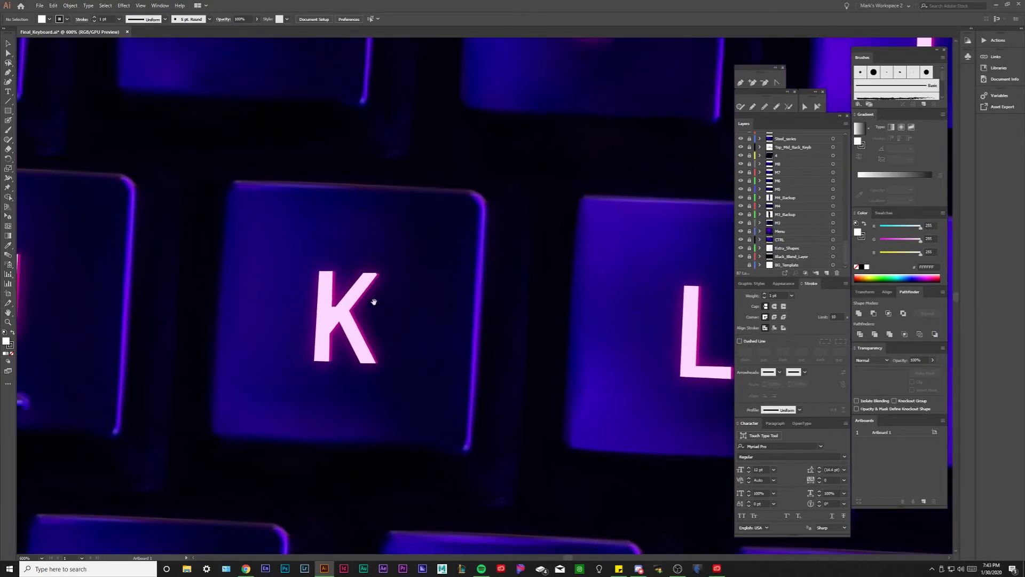
pyautogui.scroll(-4, 315, 208)
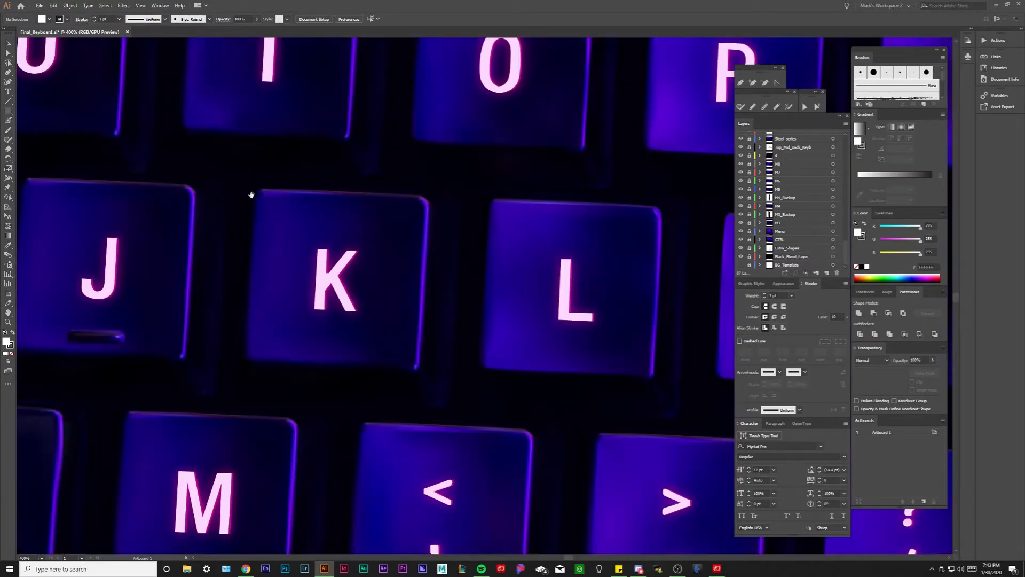
pyautogui.moveTo(172, 160); pyautogui.dragTo(286, 262)
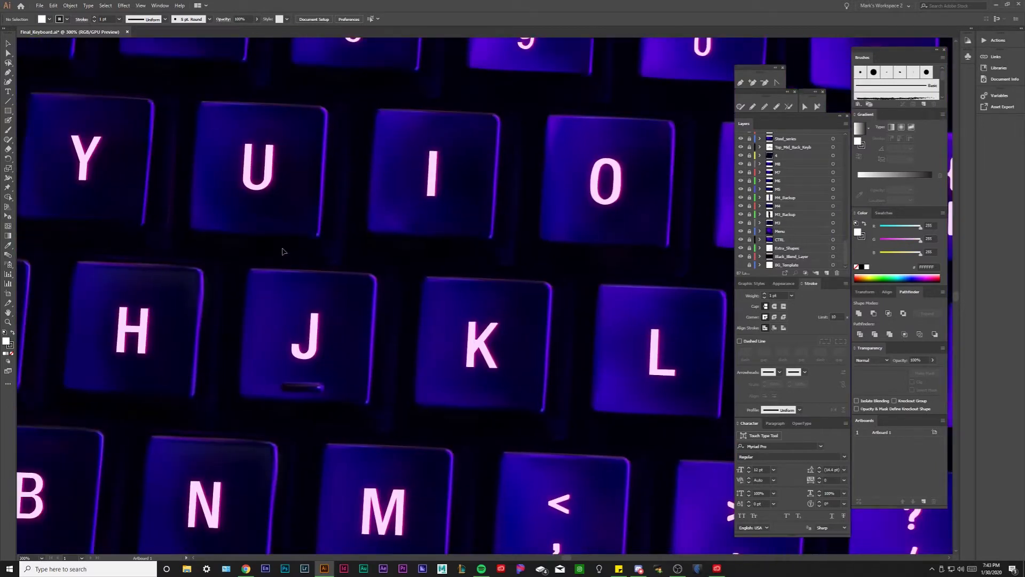
# Step: Look over the number and letter keys from R to O at 100% to 200% magnification
pyautogui.scroll(-4, 307, 276)
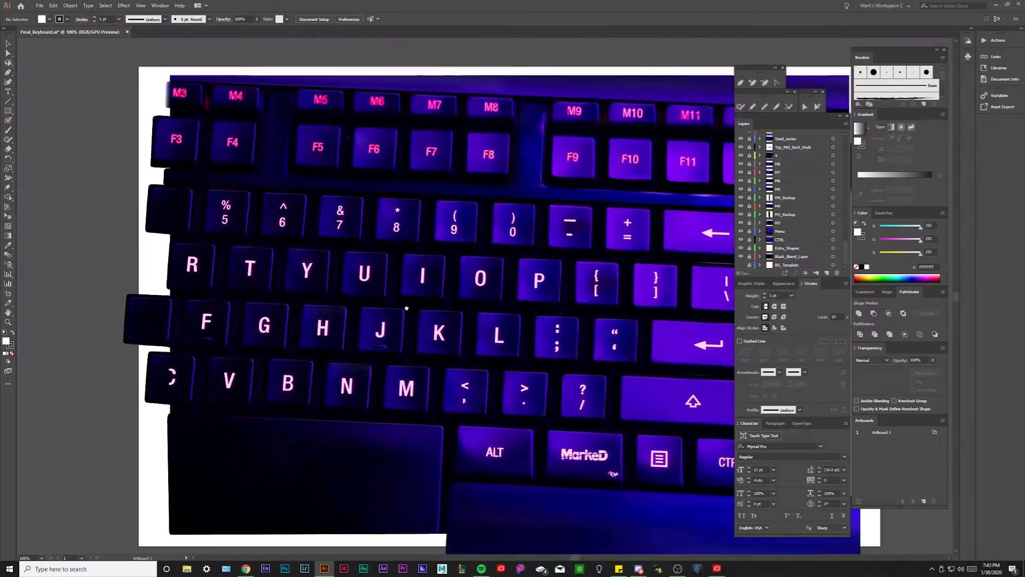
pyautogui.moveTo(337, 262); pyautogui.dragTo(336, 262)
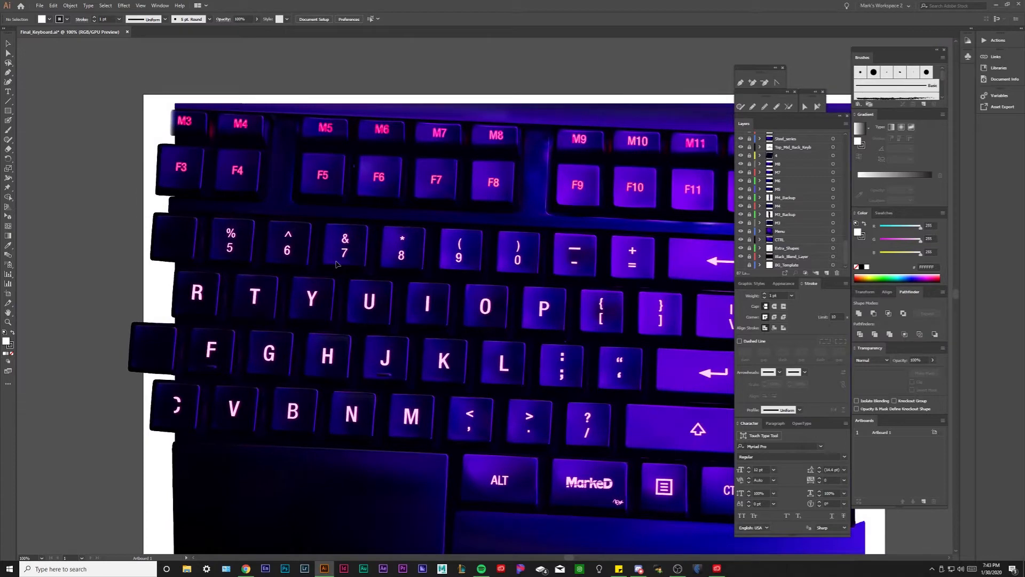
pyautogui.scroll(1, 315, 283)
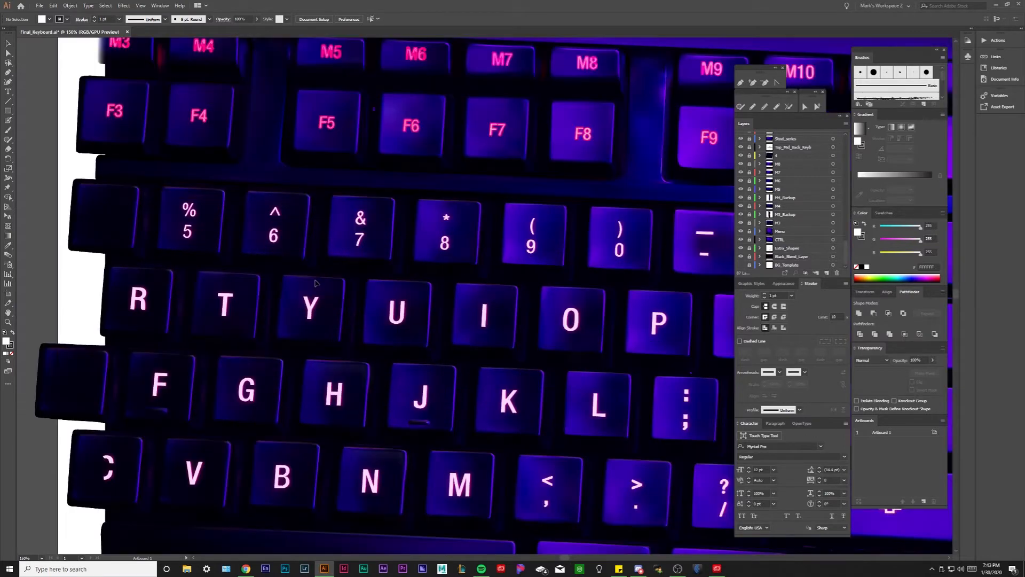
pyautogui.moveTo(315, 283); pyautogui.dragTo(355, 276)
pyautogui.scroll(1, 441, 348)
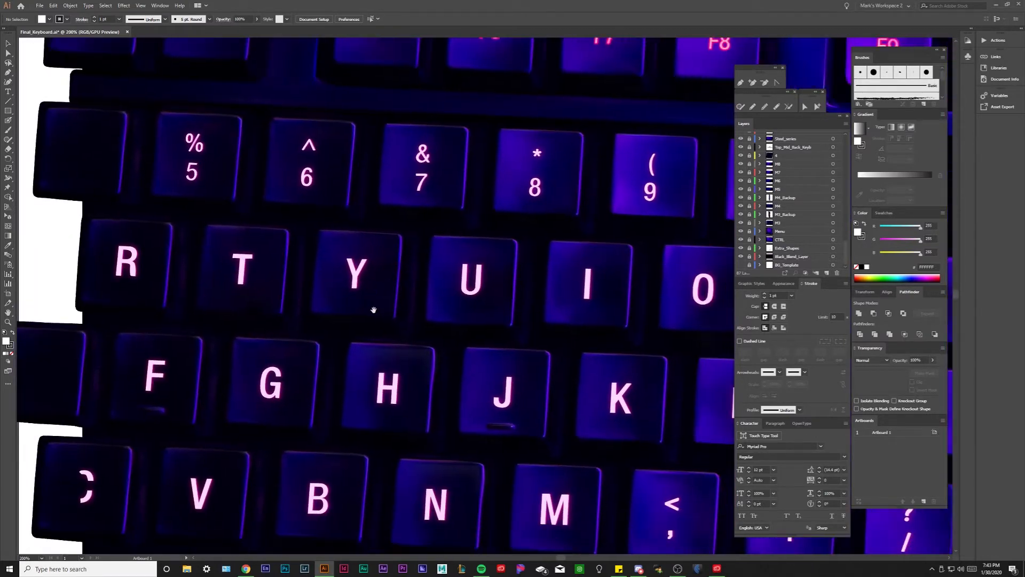
# Step: Inspect the mesh lines of the T, Y, F and G keys in outline view, and return to the colour preview
pyautogui.hotkey('ctrl', 'y')
pyautogui.scroll(2, 332, 310)
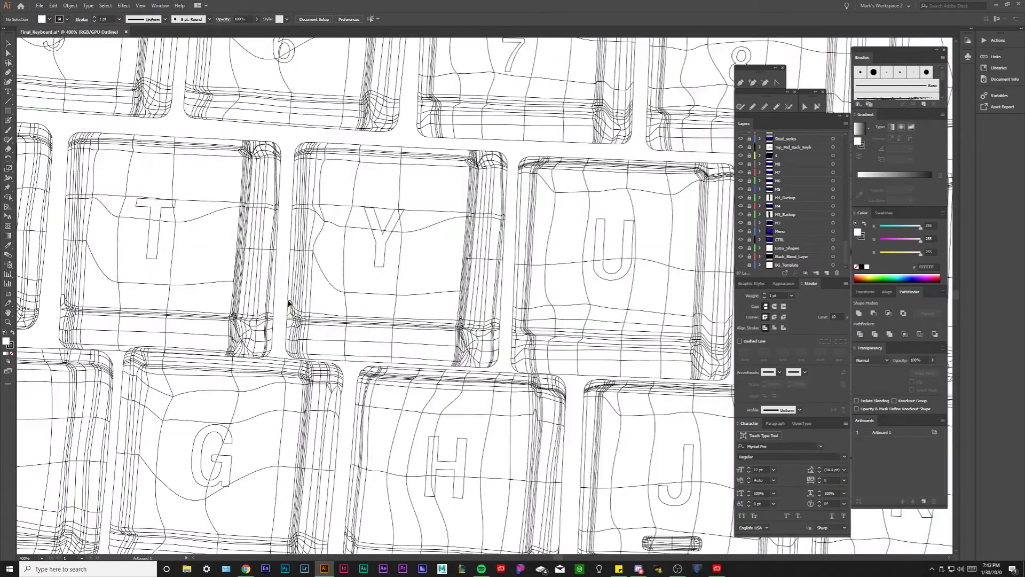
pyautogui.scroll(-1, 377, 291)
pyautogui.moveTo(377, 291); pyautogui.dragTo(591, 150)
pyautogui.scroll(1, 321, 371)
pyautogui.moveTo(283, 361); pyautogui.dragTo(356, 357)
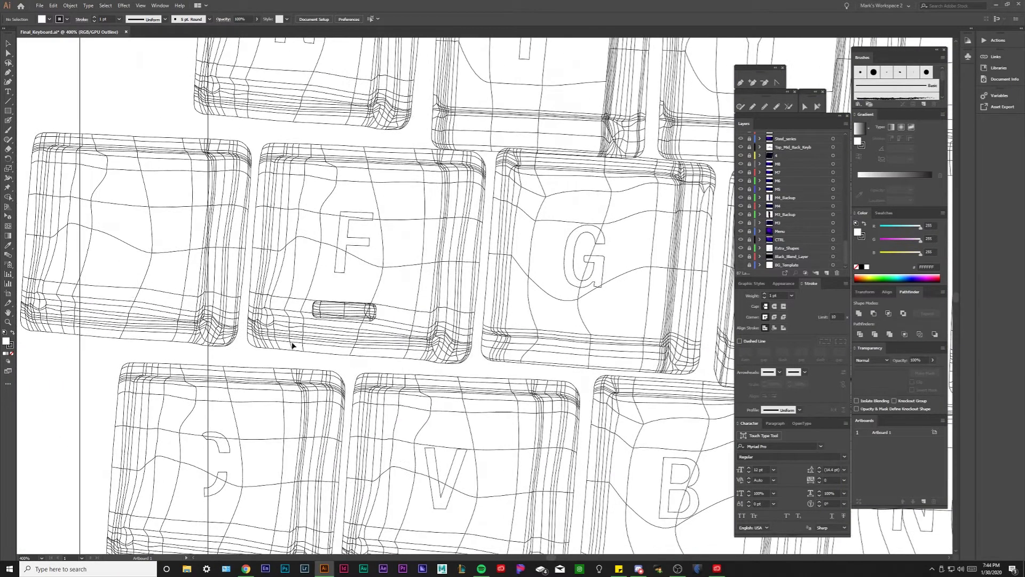
pyautogui.scroll(-2, 288, 344)
pyautogui.hotkey('ctrl', 'y')
pyautogui.scroll(-2, 287, 332)
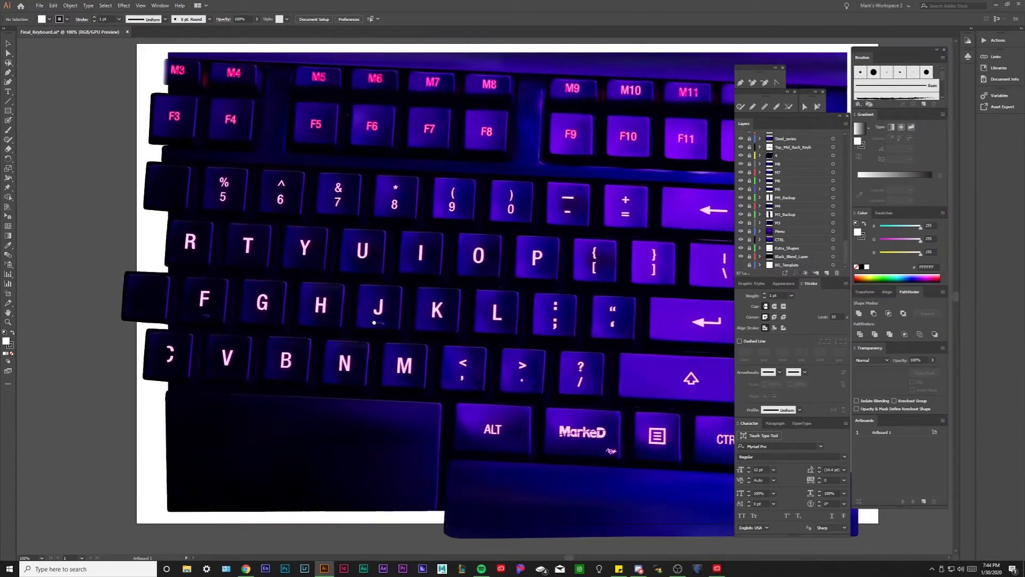
# Step: Look over the whole keyboard illustration in colour at 66.67%, 100% and 150% magnification
pyautogui.moveTo(389, 288); pyautogui.dragTo(435, 303)
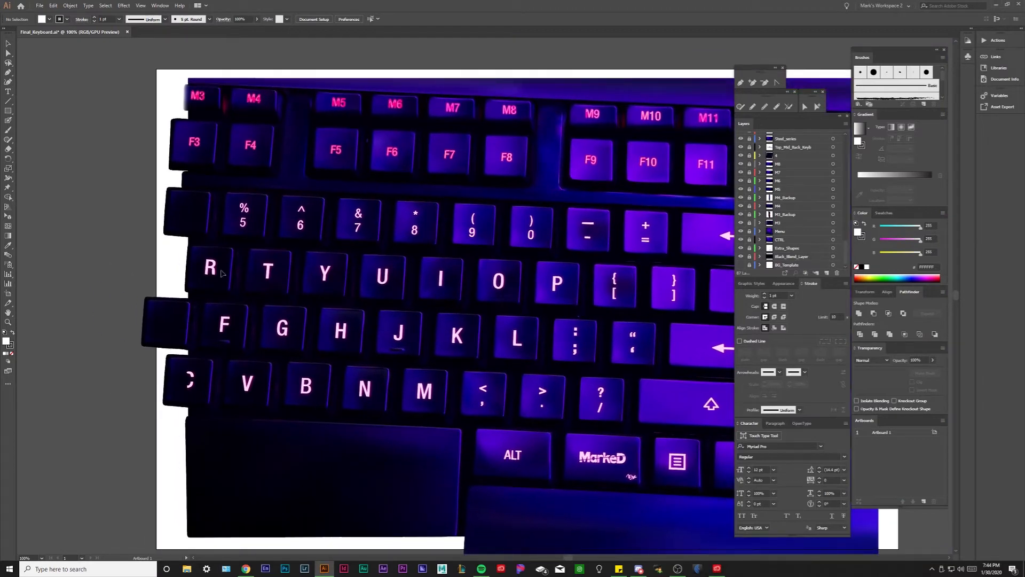
pyautogui.scroll(2, 277, 308)
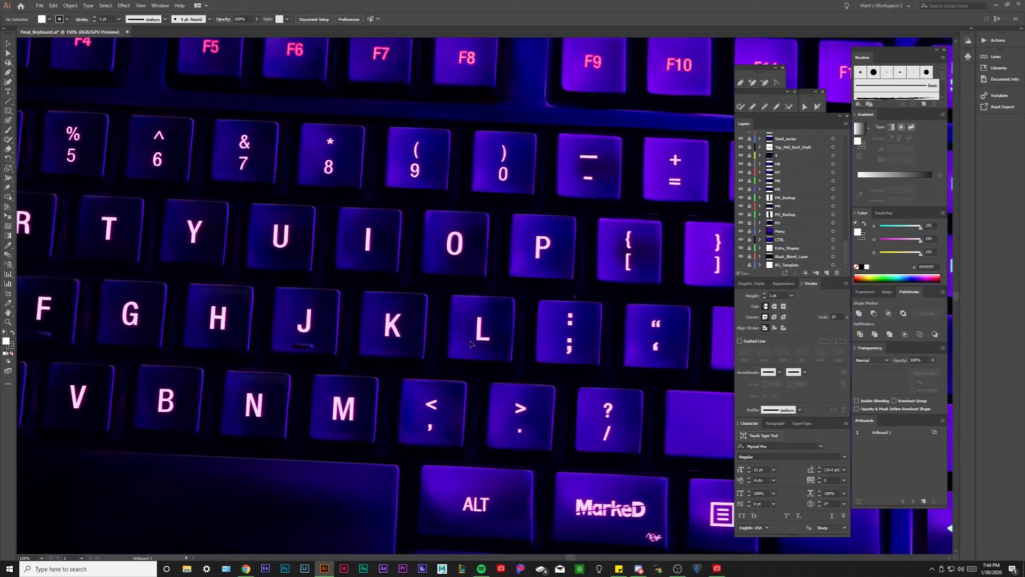
pyautogui.scroll(-2, 470, 343)
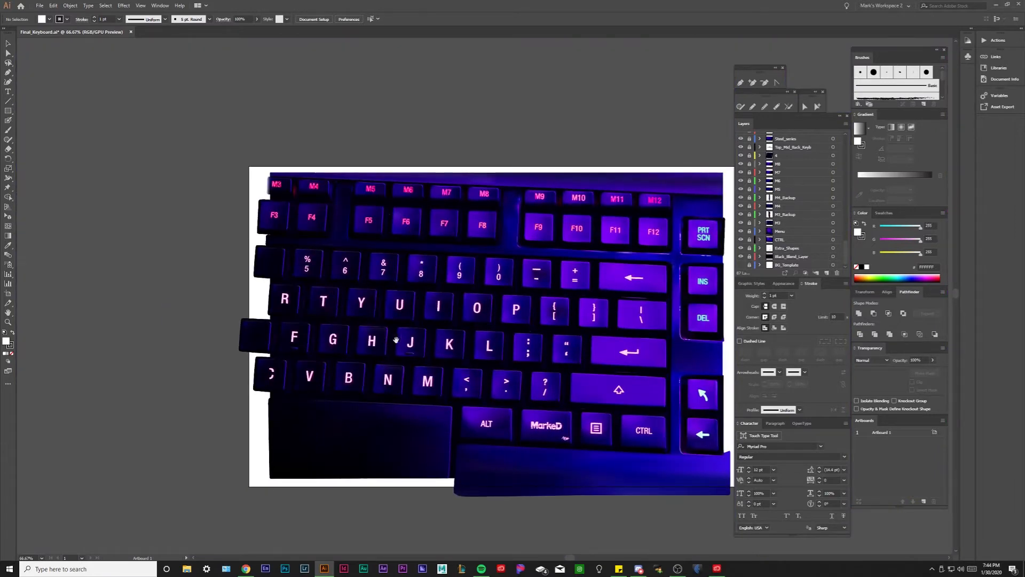
pyautogui.scroll(1, 434, 351)
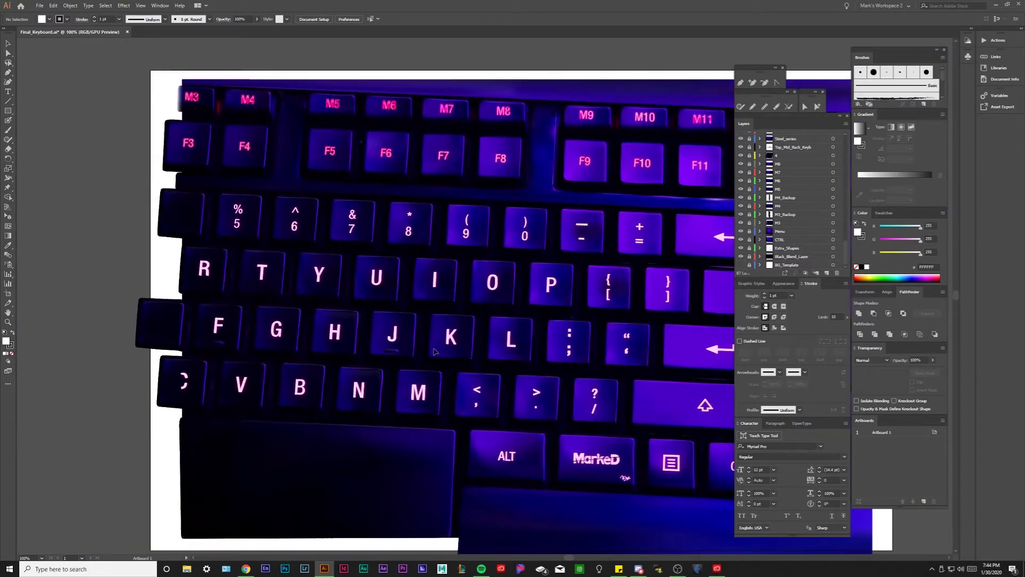
pyautogui.moveTo(430, 349); pyautogui.dragTo(355, 364)
pyautogui.moveTo(424, 363); pyautogui.dragTo(505, 346)
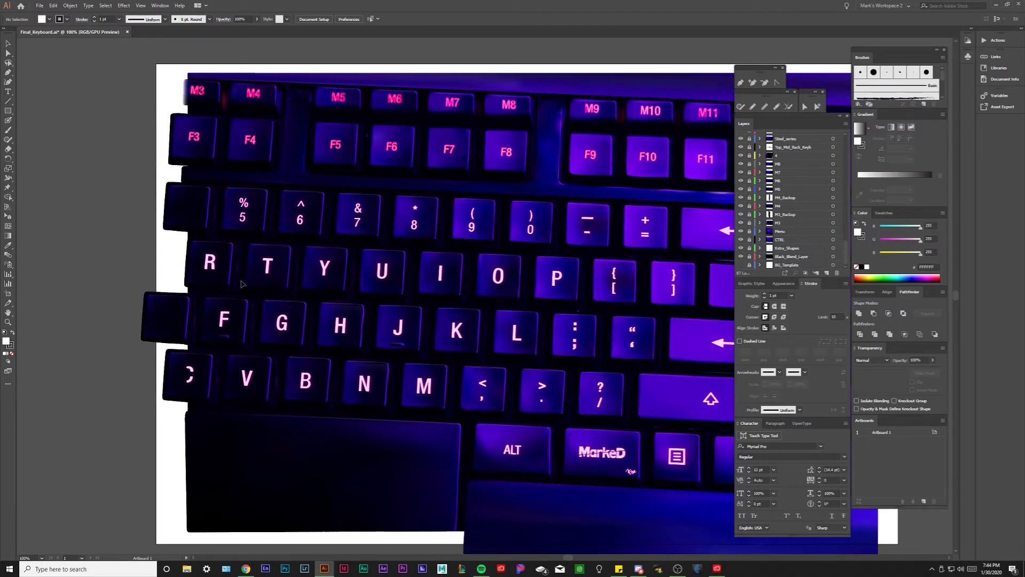
pyautogui.hotkey('ctrl', '-')
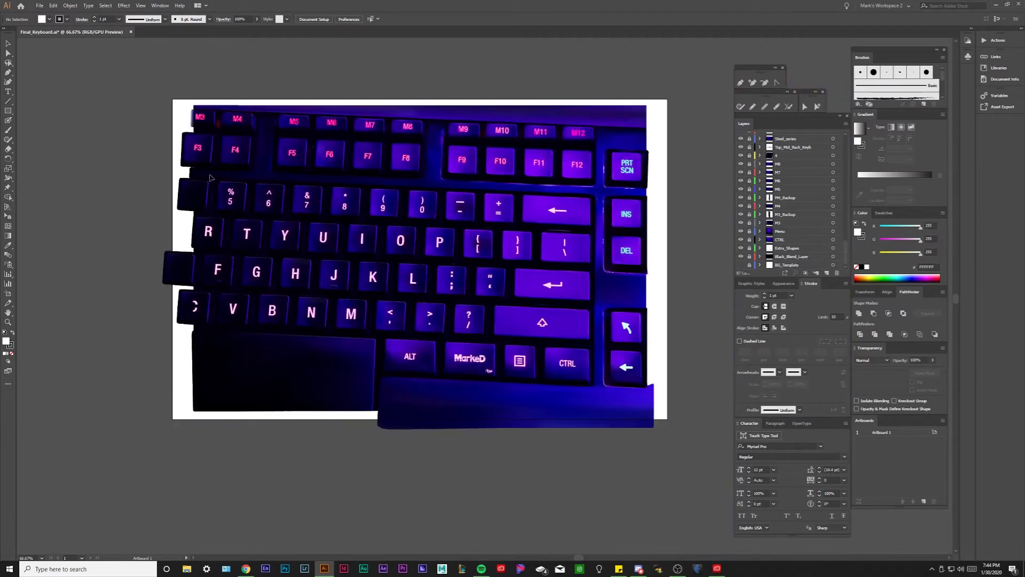
pyautogui.moveTo(595, 217); pyautogui.dragTo(569, 261)
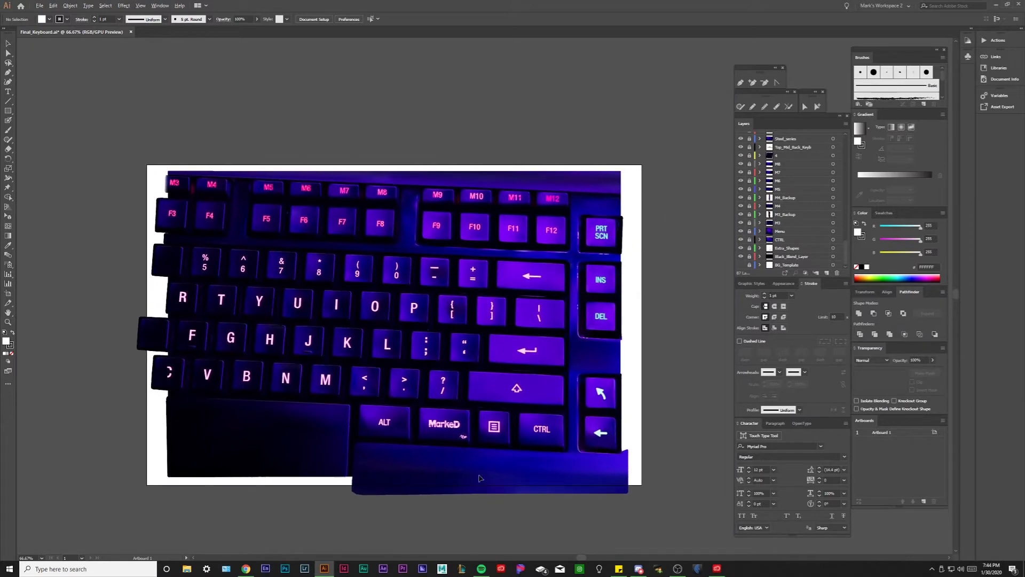
# Step: Examine the shading of the navigation, arrow, Enter, Shift and CTRL keys and the front panel beneath them
pyautogui.scroll(1, 479, 478)
pyautogui.moveTo(573, 399); pyautogui.dragTo(528, 397)
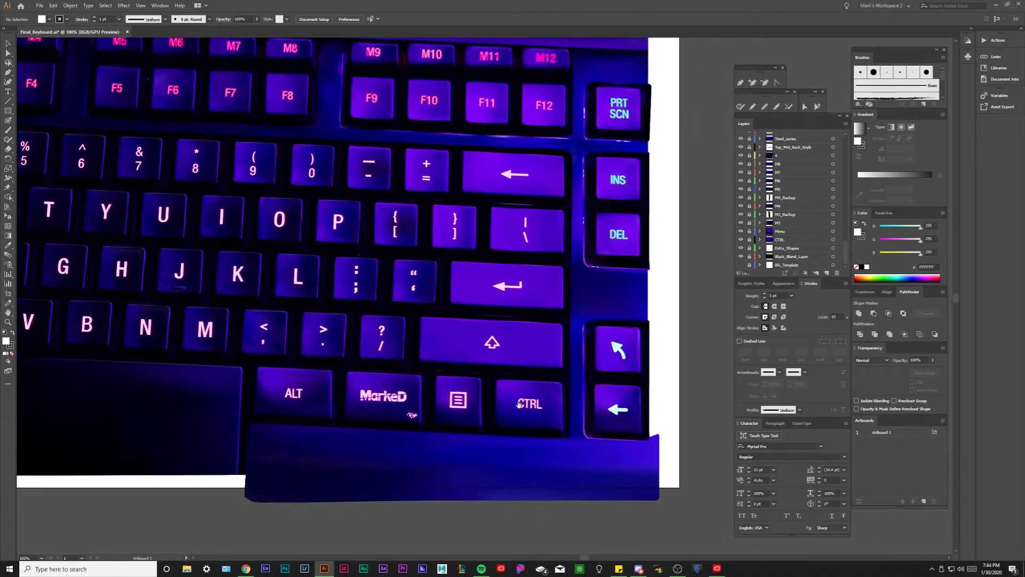
pyautogui.moveTo(190, 407); pyautogui.dragTo(161, 388)
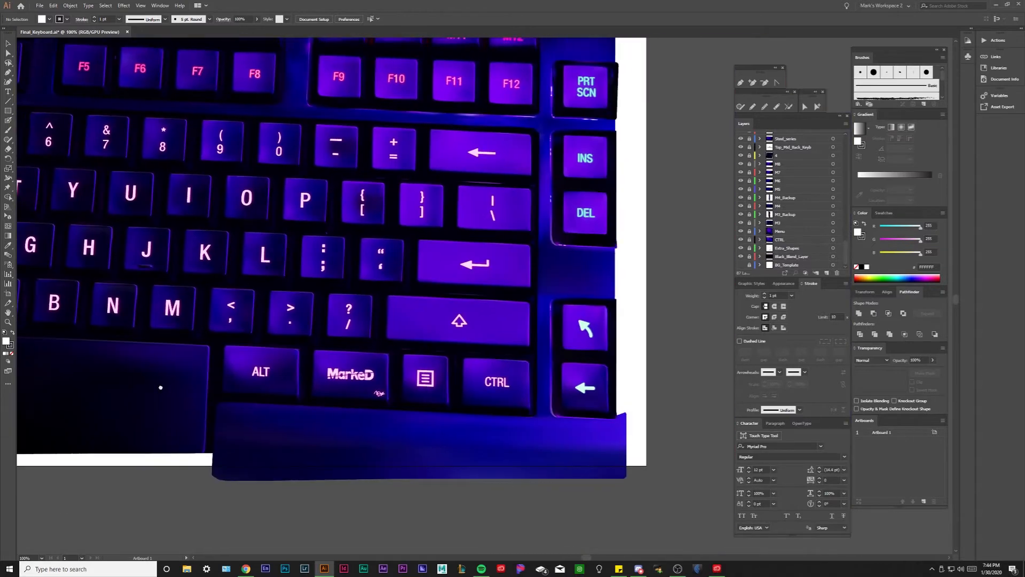
pyautogui.moveTo(534, 442); pyautogui.dragTo(553, 508)
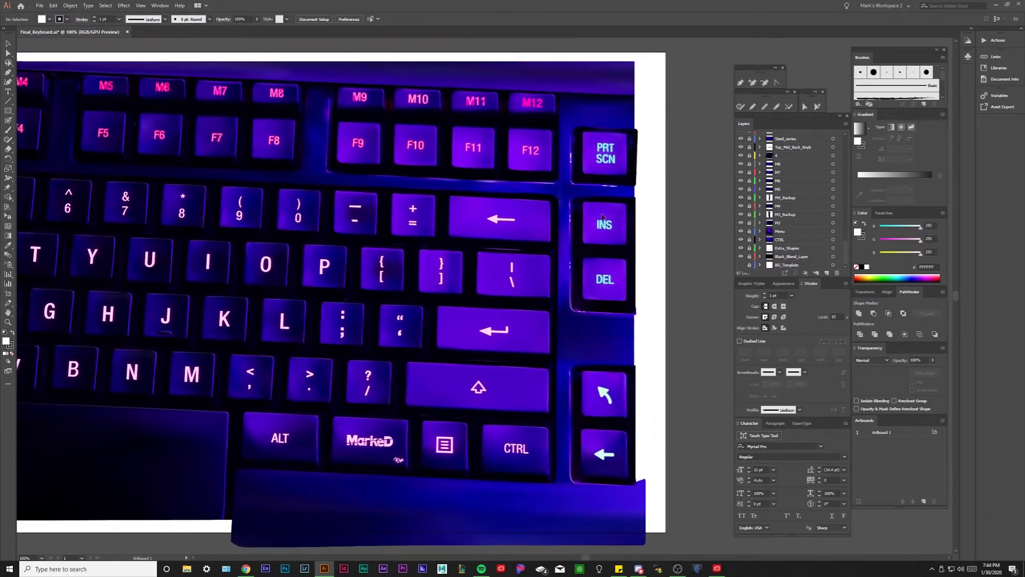
pyautogui.scroll(1, 457, 530)
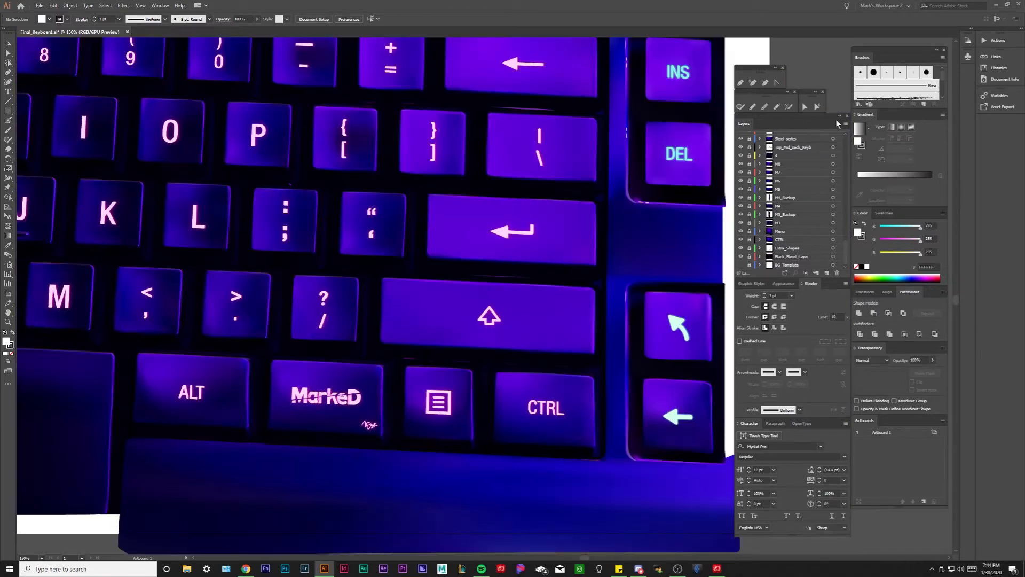
# Step: Inspect the mesh lines of the bottom key row and front panel in outline view, and return to the full colour artwork
pyautogui.hotkey('ctrl', 'y')
pyautogui.moveTo(410, 392); pyautogui.dragTo(357, 324)
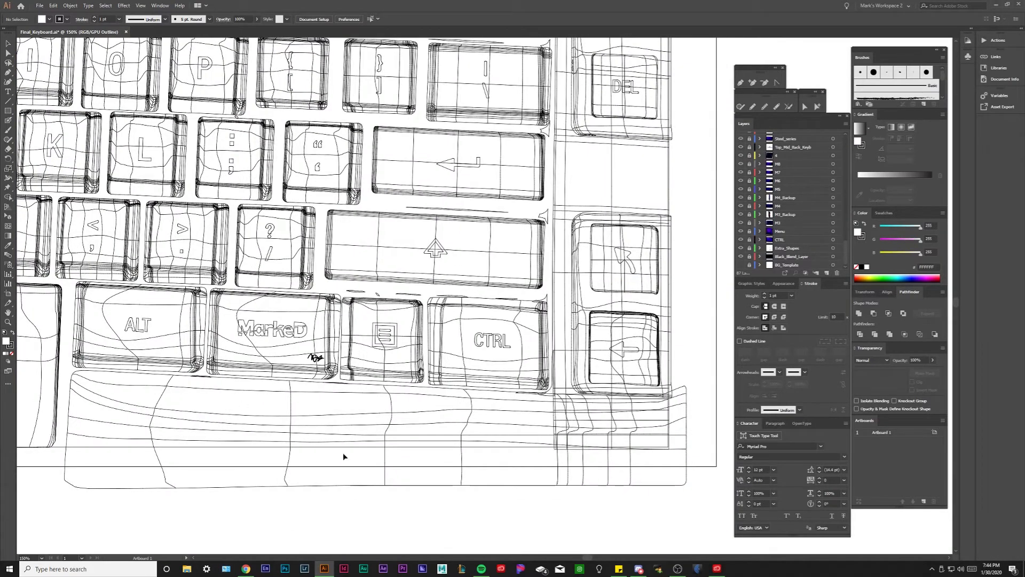
pyautogui.scroll(-1, 524, 412)
pyautogui.scroll(-1, 356, 360)
pyautogui.moveTo(274, 371); pyautogui.dragTo(376, 384)
pyautogui.hotkey('ctrl', 'y')
pyautogui.moveTo(723, 377); pyautogui.dragTo(676, 365)
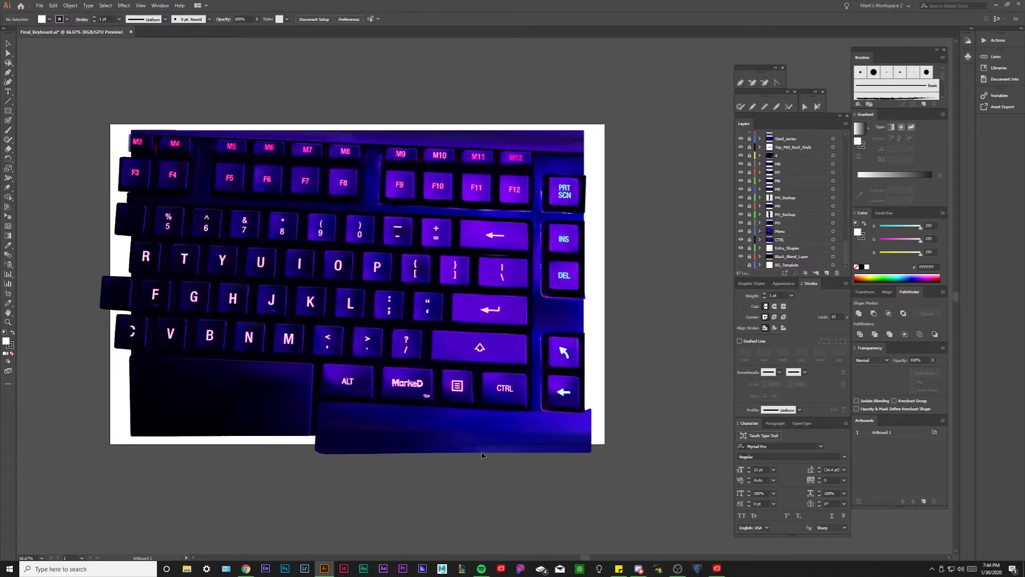
# Step: Examine the overlapping mesh shapes beneath the CTRL and left-arrow keys in outline view, and restore the colour preview
pyautogui.hotkey('ctrl', 'y')
pyautogui.scroll(3, 469, 384)
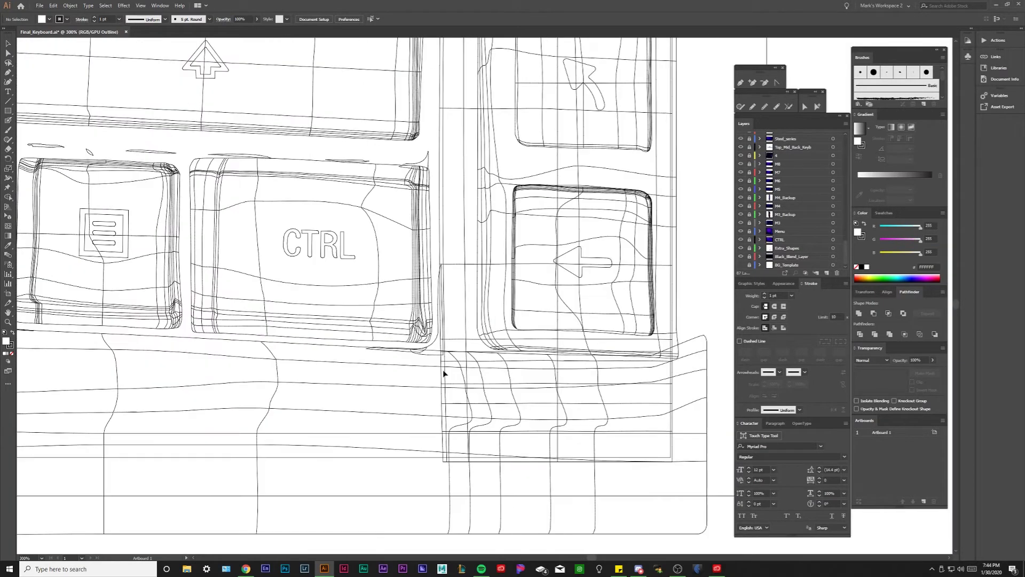
pyautogui.scroll(2, 467, 380)
pyautogui.scroll(-3, 456, 449)
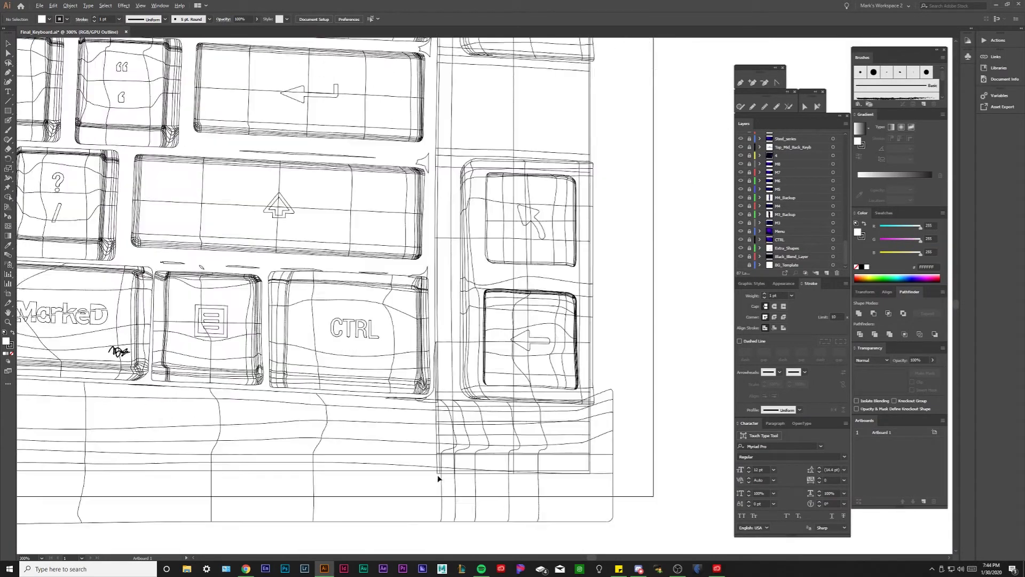
pyautogui.hotkey('ctrl', 'y')
pyautogui.scroll(-1, 494, 406)
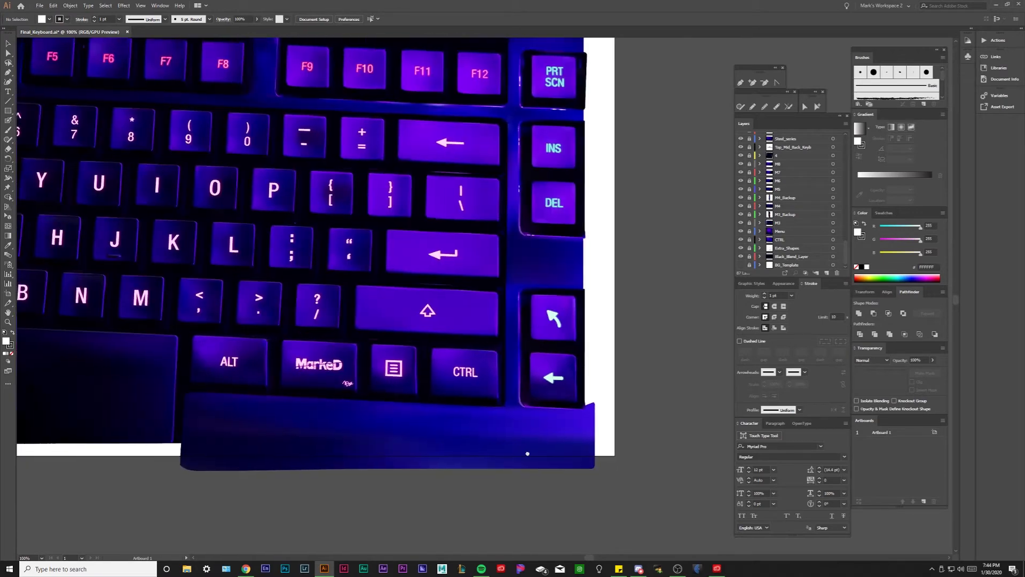
# Step: Look over the upper part of the keyboard, including the M and function key rows, at 100% magnification
pyautogui.moveTo(527, 453); pyautogui.dragTo(677, 525)
pyautogui.scroll(-1, 492, 434)
pyautogui.moveTo(565, 122); pyautogui.dragTo(519, 110)
pyautogui.scroll(1, 375, 211)
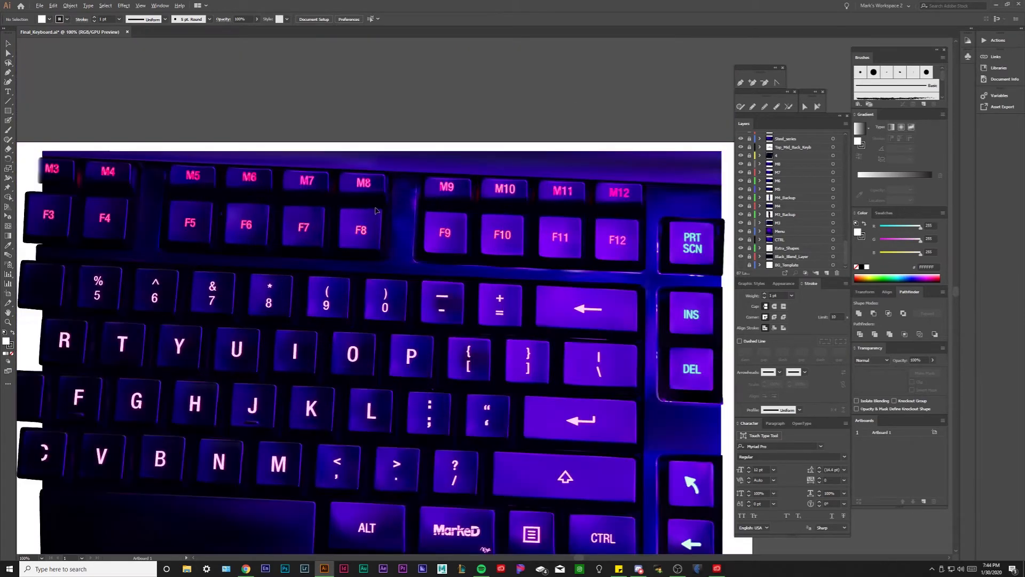
# Step: Look over the whole keyboard artwork in full colour at 66.67% magnification
pyautogui.scroll(-1, 376, 210)
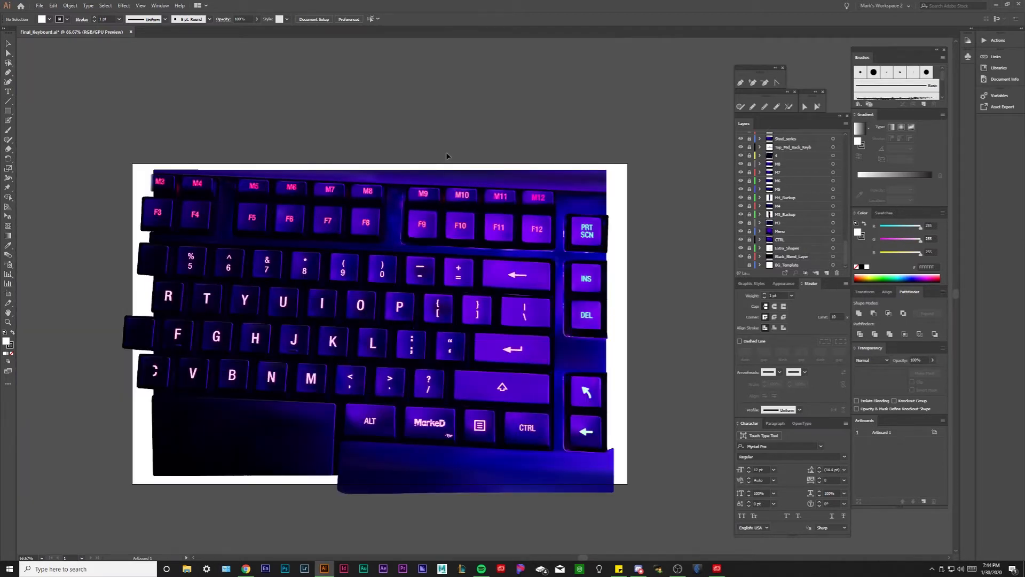
pyautogui.moveTo(470, 317); pyautogui.dragTo(459, 316)
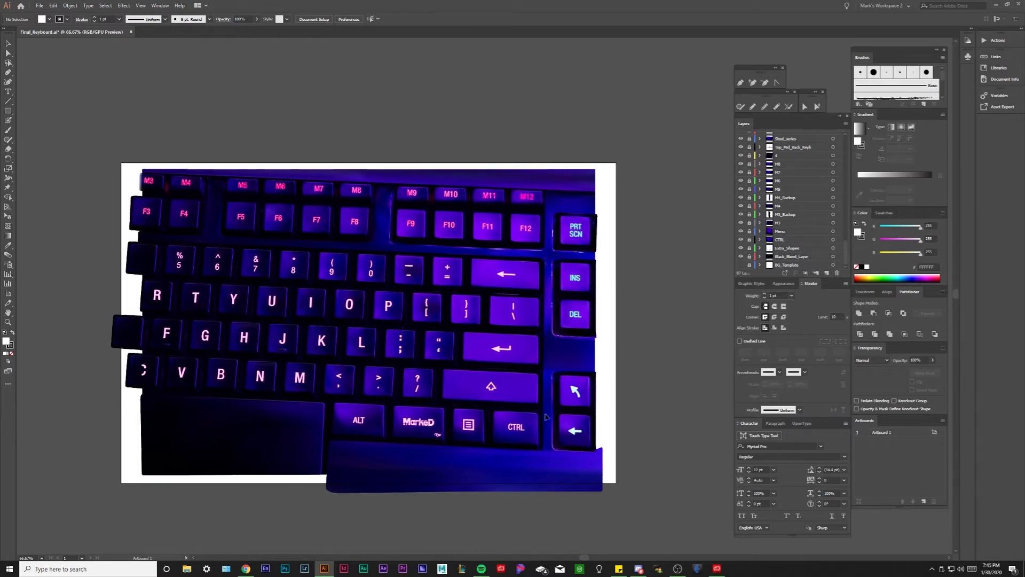
pyautogui.scroll(1, 592, 480)
pyautogui.scroll(-1, 409, 396)
pyautogui.moveTo(368, 394); pyautogui.dragTo(424, 423)
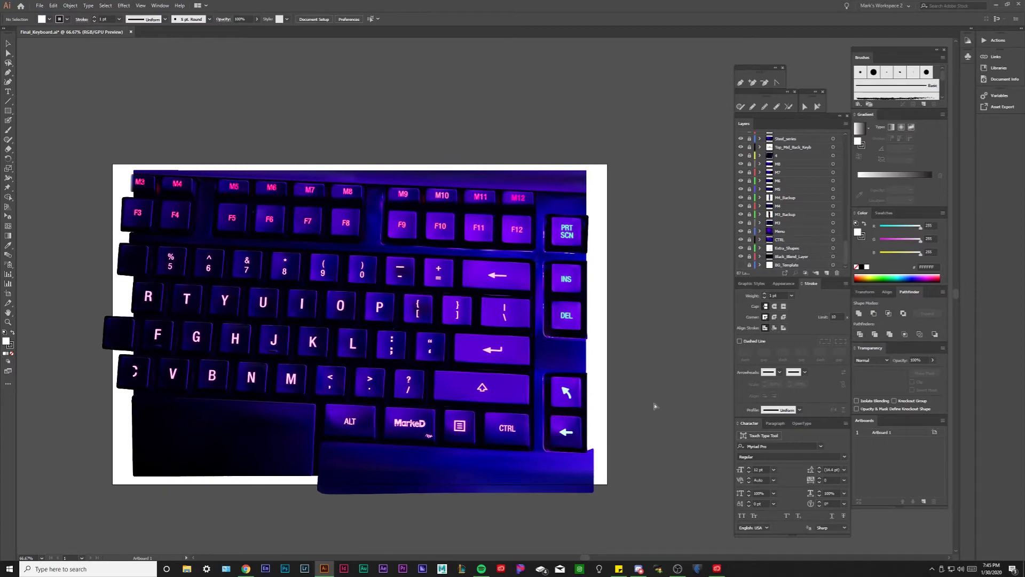
# Step: Inspect the mesh lines of the Shift, CTRL and arrow keys and surrounding rows in outline view, and restore the colour preview
pyautogui.hotkey('ctrl', 'y')
pyautogui.scroll(3, 571, 464)
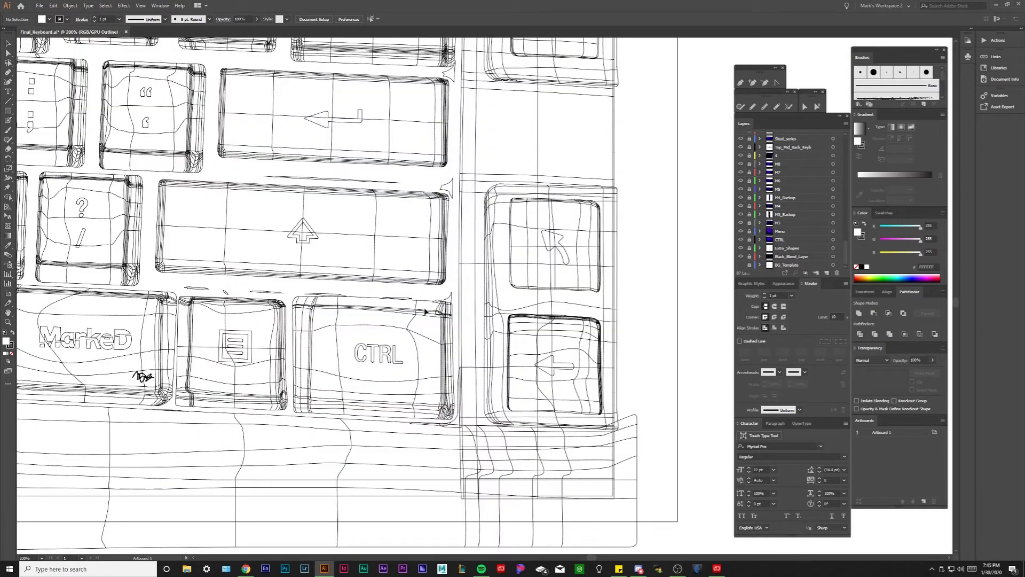
pyautogui.moveTo(426, 268); pyautogui.dragTo(591, 399)
pyautogui.scroll(-1, 450, 311)
pyautogui.scroll(-1, 412, 398)
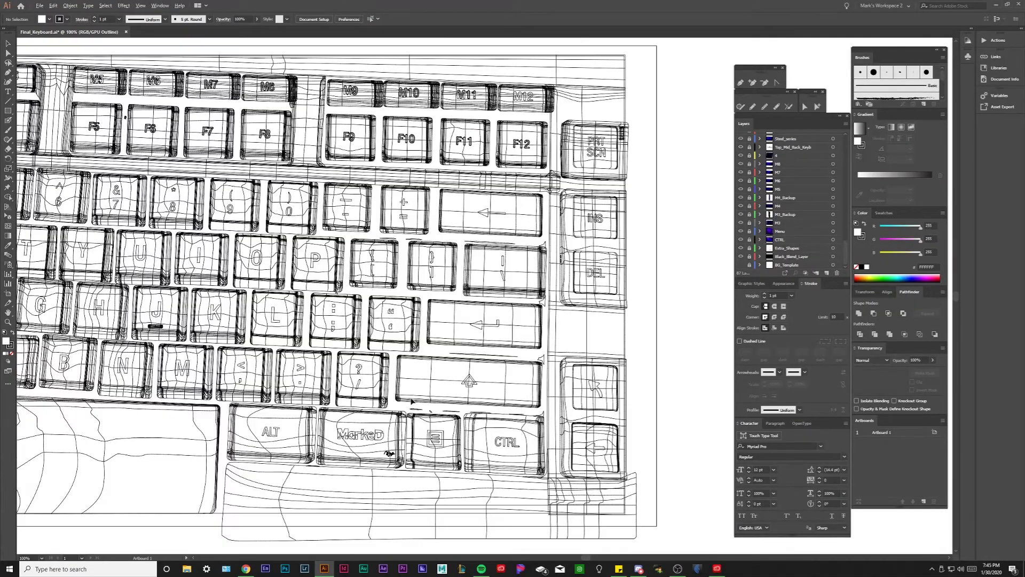
pyautogui.moveTo(442, 378); pyautogui.dragTo(404, 367)
pyautogui.hotkey('ctrl', 'y')
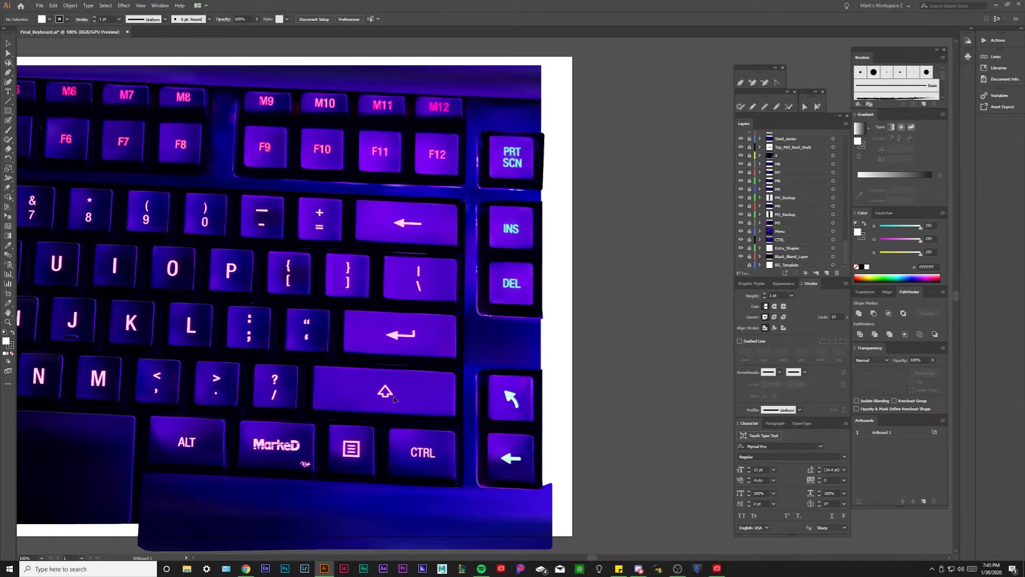
# Step: Look over the bottom key row and the front panel beneath the ALT and CTRL keys at 100% magnification
pyautogui.scroll(1, 472, 440)
pyautogui.moveTo(473, 441); pyautogui.dragTo(552, 355)
pyautogui.scroll(-1, 265, 385)
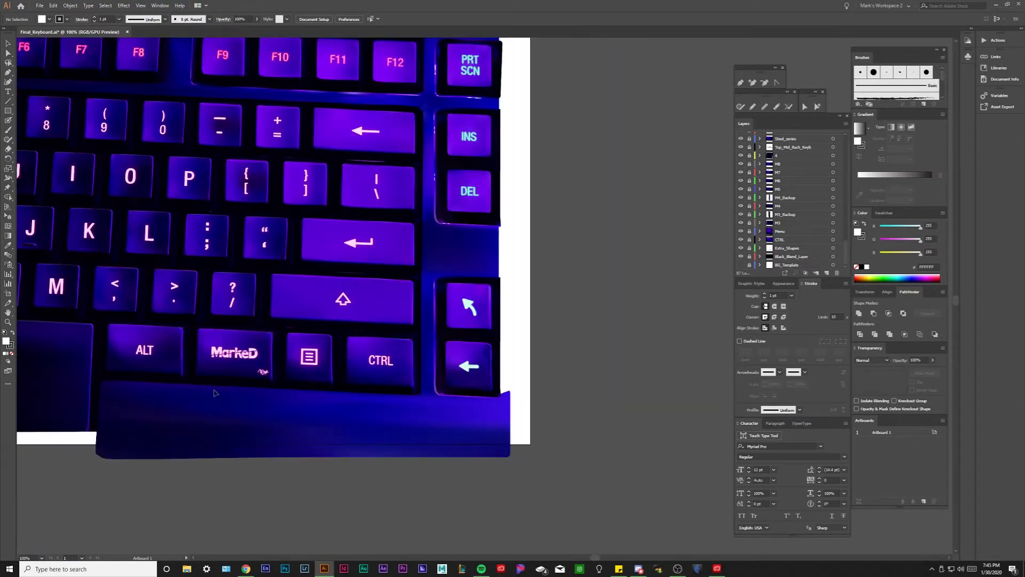
pyautogui.moveTo(175, 385); pyautogui.dragTo(188, 481)
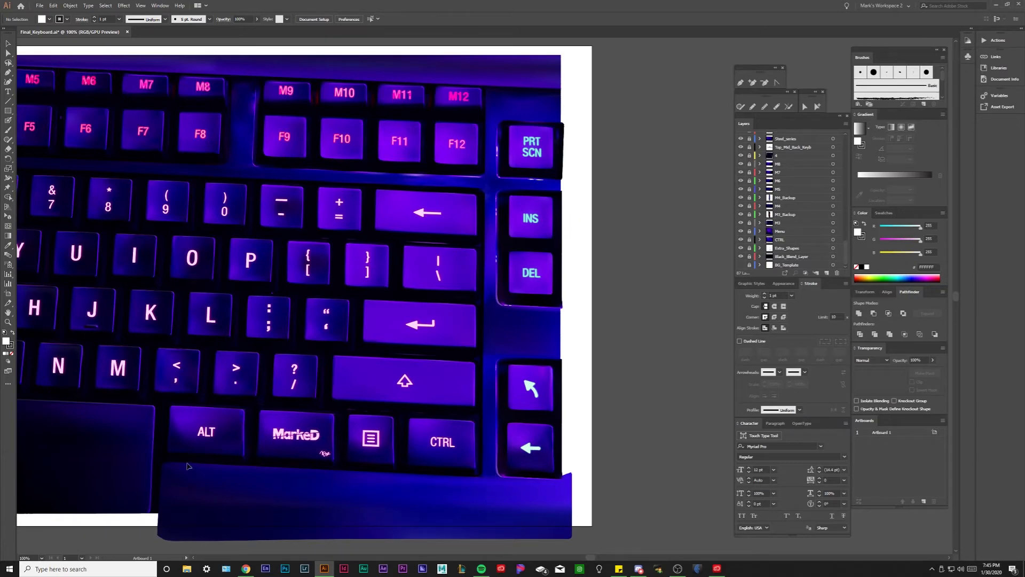
# Step: Examine the pink glow sliver at the lower corner of the CTRL key's black surround at extreme magnification
pyautogui.scroll(9, 487, 499)
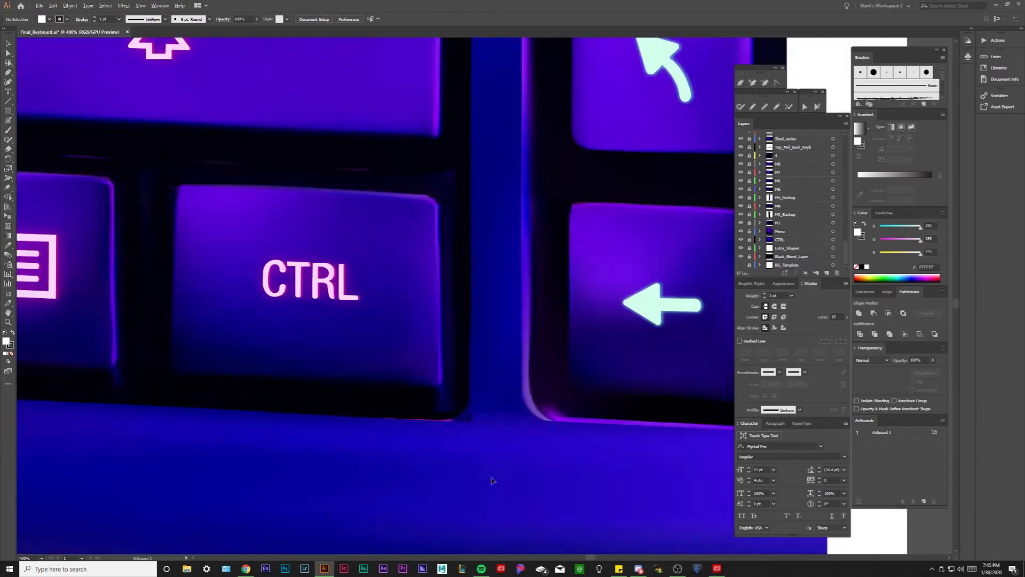
pyautogui.scroll(2, 387, 397)
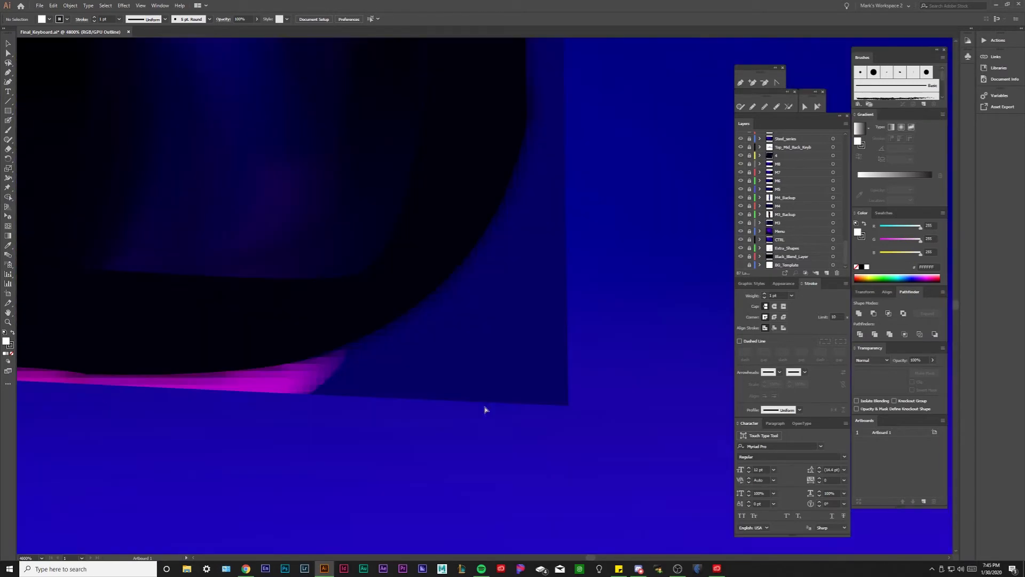
pyautogui.scroll(-10, 416, 389)
pyautogui.scroll(11, 392, 389)
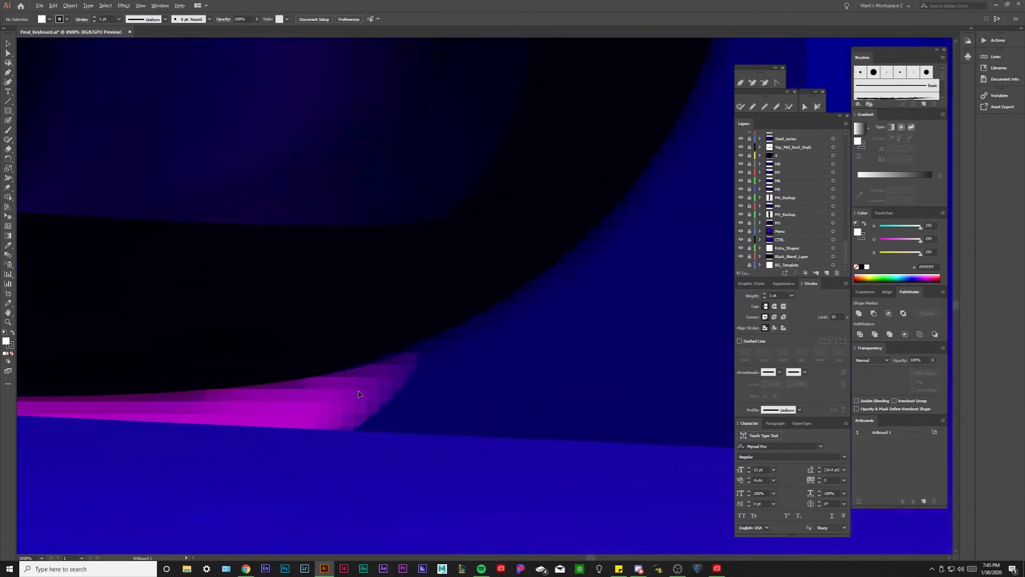
pyautogui.scroll(-8, 359, 394)
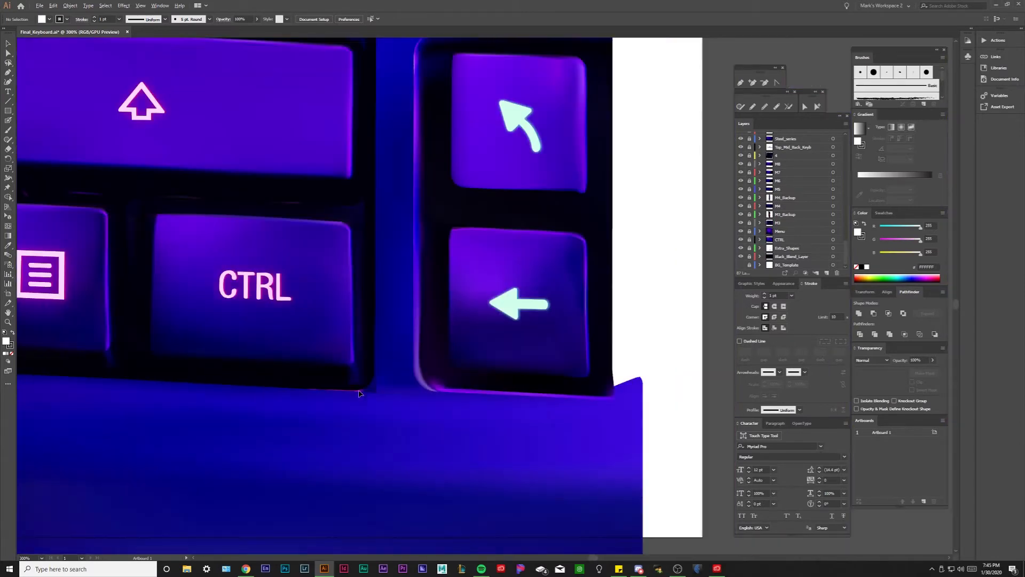
pyautogui.scroll(3, 413, 415)
pyautogui.moveTo(383, 409); pyautogui.dragTo(469, 433)
pyautogui.scroll(-3, 430, 425)
pyautogui.scroll(-1, 502, 437)
pyautogui.scroll(-2, 502, 437)
# Step: Examine the lighting edges around the F9 to F12, PRT SCN, INS and DEL keys
pyautogui.moveTo(480, 208); pyautogui.dragTo(567, 399)
pyautogui.scroll(-1, 567, 399)
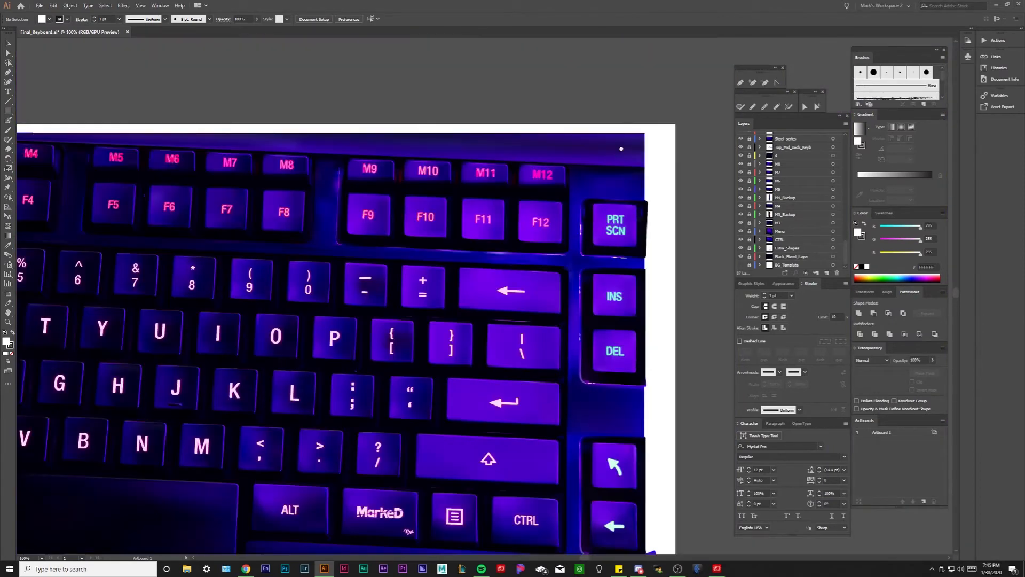
pyautogui.moveTo(554, 285); pyautogui.dragTo(580, 411)
pyautogui.scroll(1, 579, 411)
pyautogui.scroll(3, 580, 411)
pyautogui.scroll(-3, 517, 356)
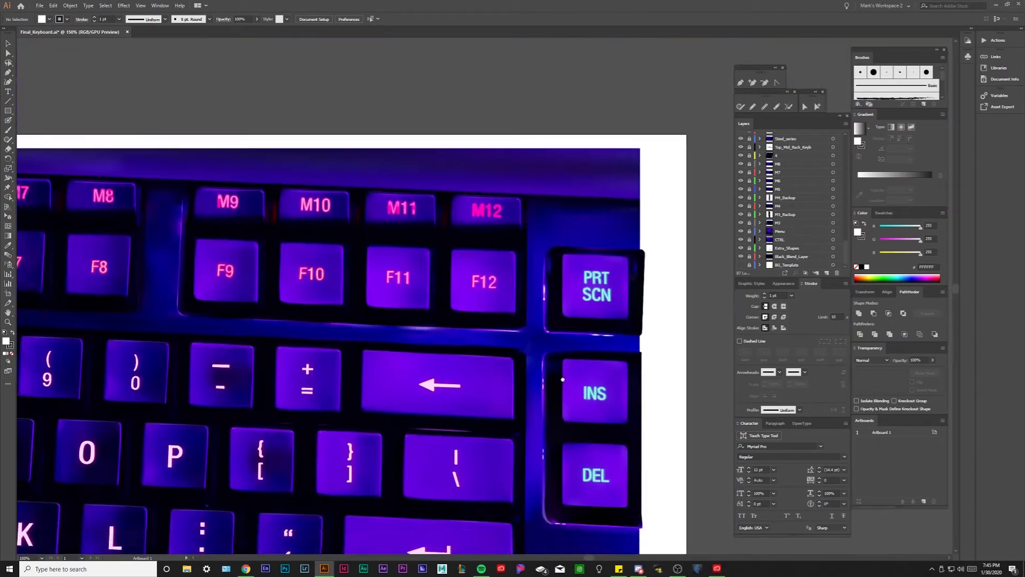
# Step: Compare the pink highlight shape beneath the CTRL key with its outline paths at 800% magnification, and restore the colour preview
pyautogui.moveTo(547, 526); pyautogui.dragTo(535, 337)
pyautogui.scroll(5, 516, 393)
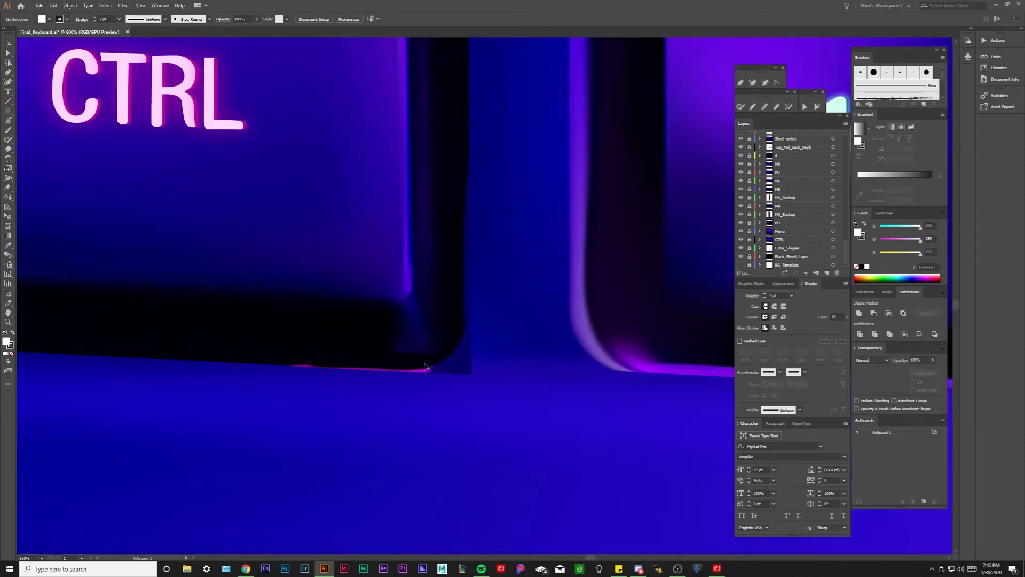
pyautogui.hscroll(2, 346, 368)
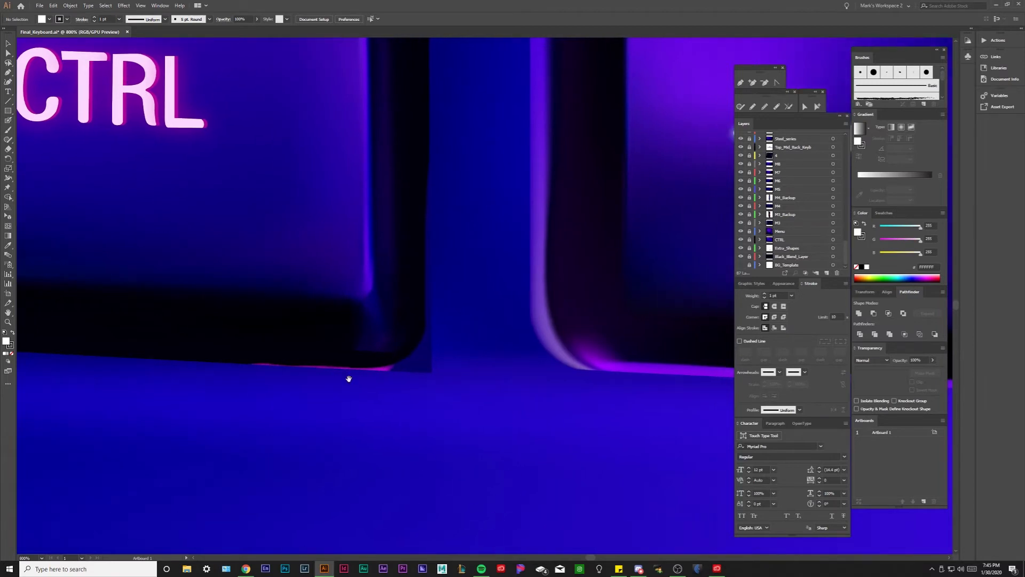
pyautogui.hscroll(2, 346, 380)
pyautogui.hscroll(2, 430, 381)
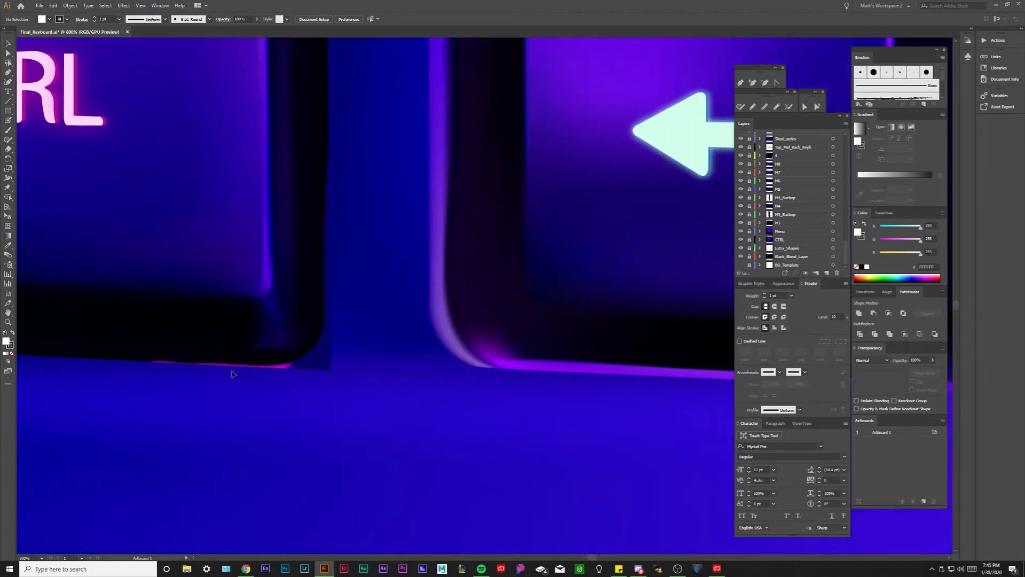
pyautogui.hotkey('ctrl', 'y')
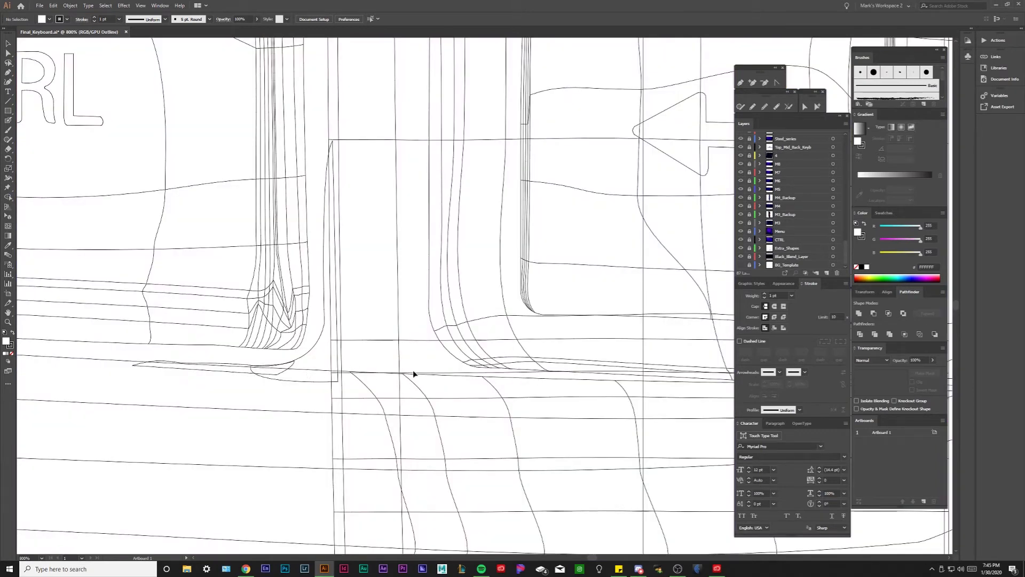
pyautogui.hotkey('ctrl', 'y')
pyautogui.scroll(-5, 322, 394)
# Step: Look over the keyboard from the CTRL and arrow keys up to the M and function key rows
pyautogui.moveTo(280, 427); pyautogui.dragTo(355, 378)
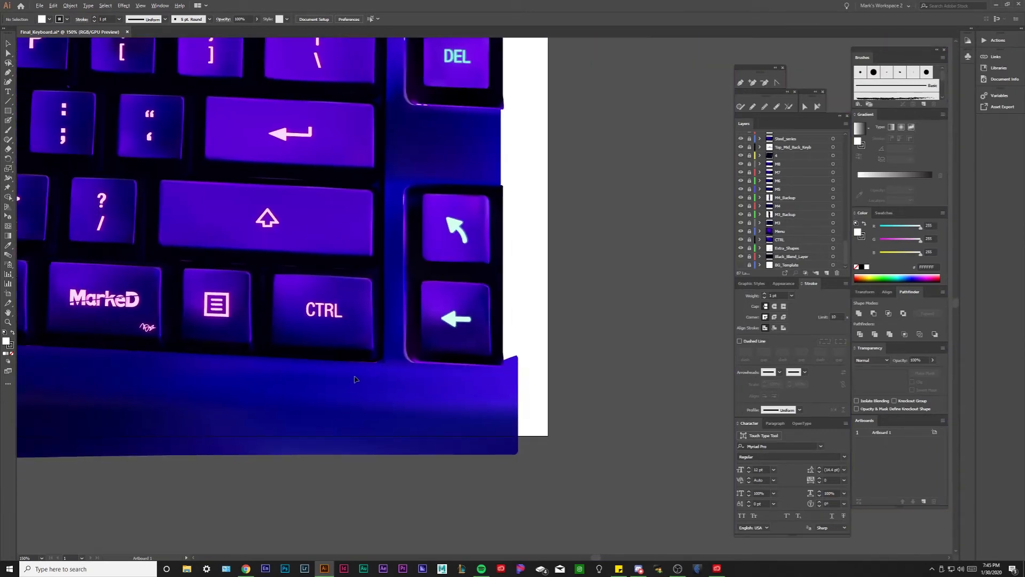
pyautogui.scroll(-1, 356, 380)
pyautogui.moveTo(441, 419); pyautogui.dragTo(511, 459)
pyautogui.moveTo(473, 429); pyautogui.dragTo(529, 458)
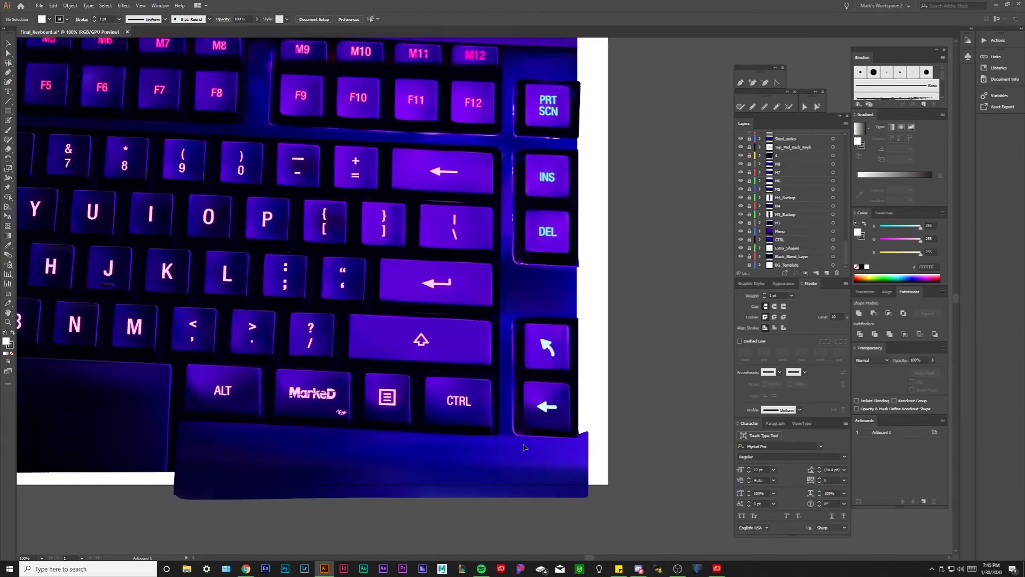
pyautogui.moveTo(506, 366); pyautogui.dragTo(564, 423)
pyautogui.moveTo(585, 316); pyautogui.dragTo(623, 338)
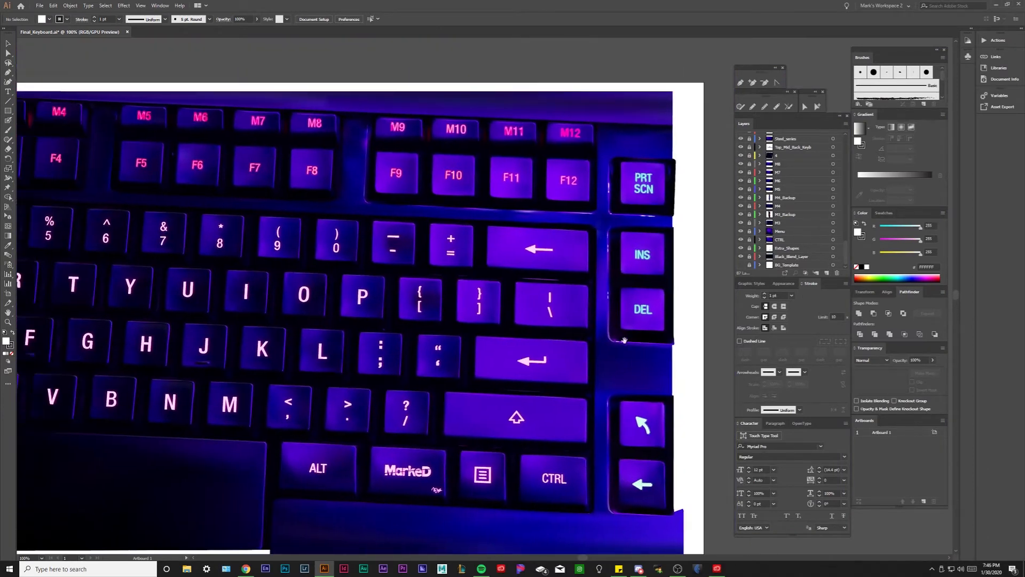
pyautogui.scroll(-1, 576, 227)
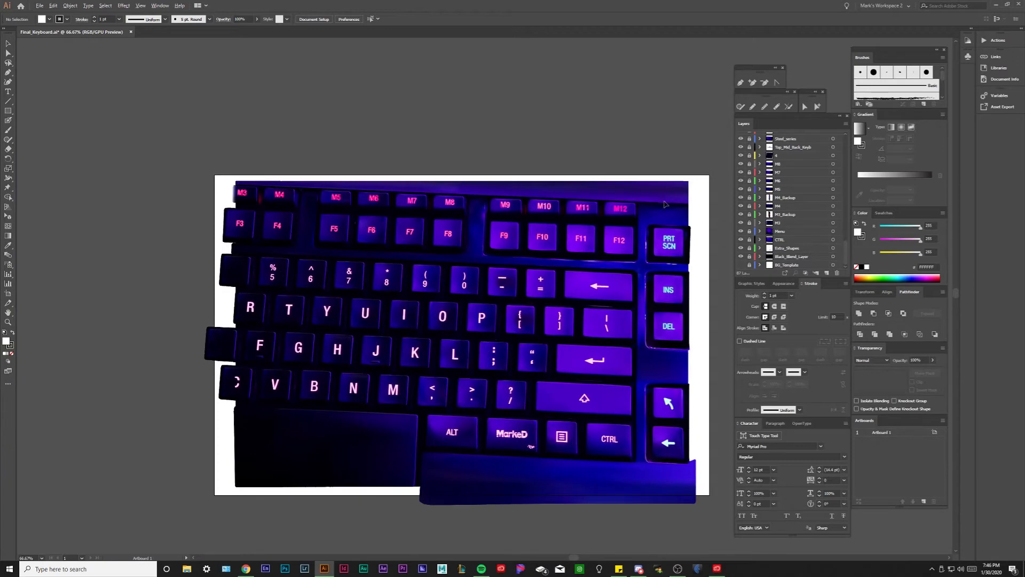
# Step: Examine the dark blue shading and edge glow in the gap between the F4 and F5 keys up close
pyautogui.scroll(3, 665, 205)
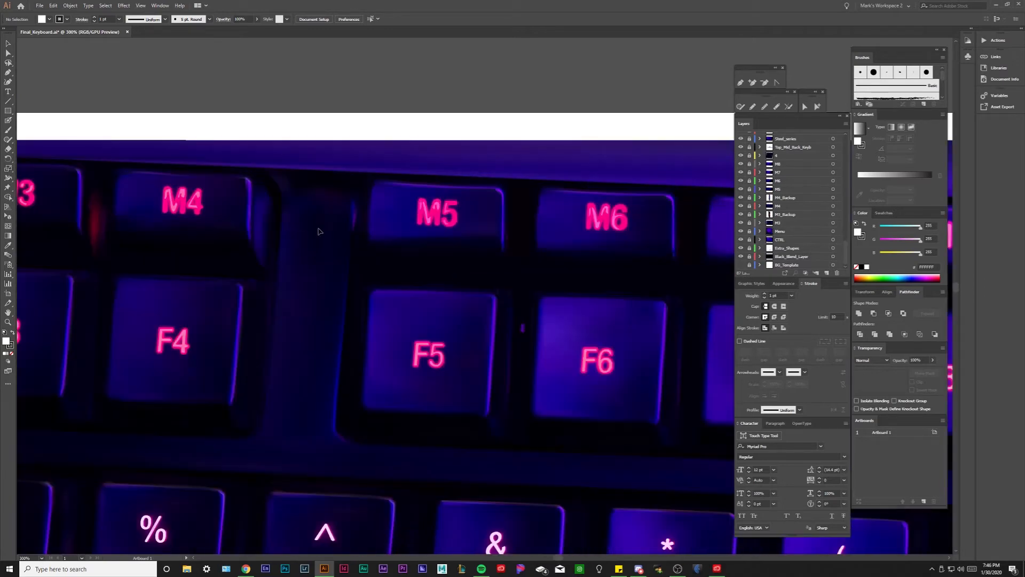
pyautogui.scroll(-1, 312, 278)
pyautogui.scroll(5, 275, 425)
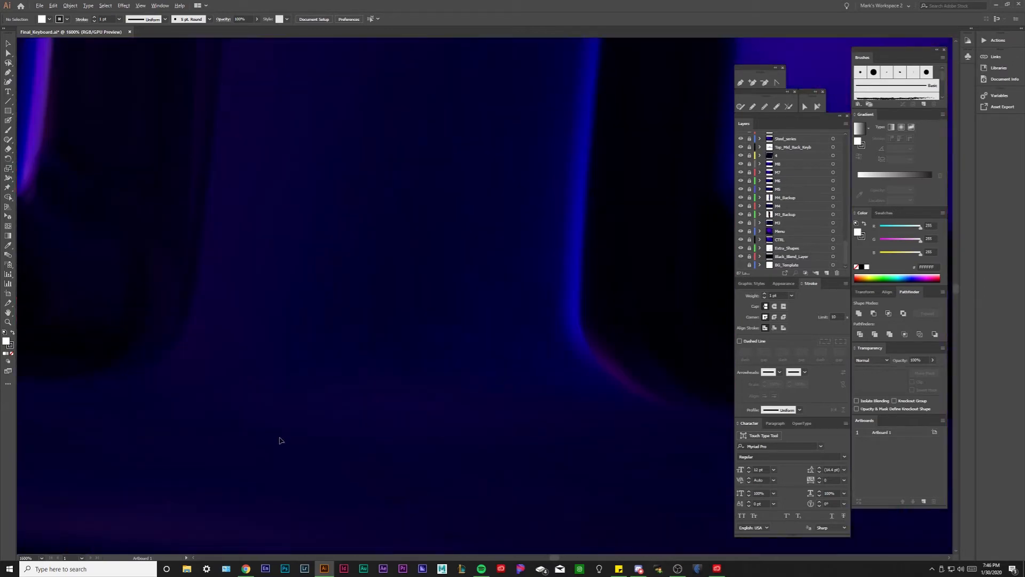
pyautogui.scroll(1, 295, 435)
pyautogui.scroll(-1, 183, 381)
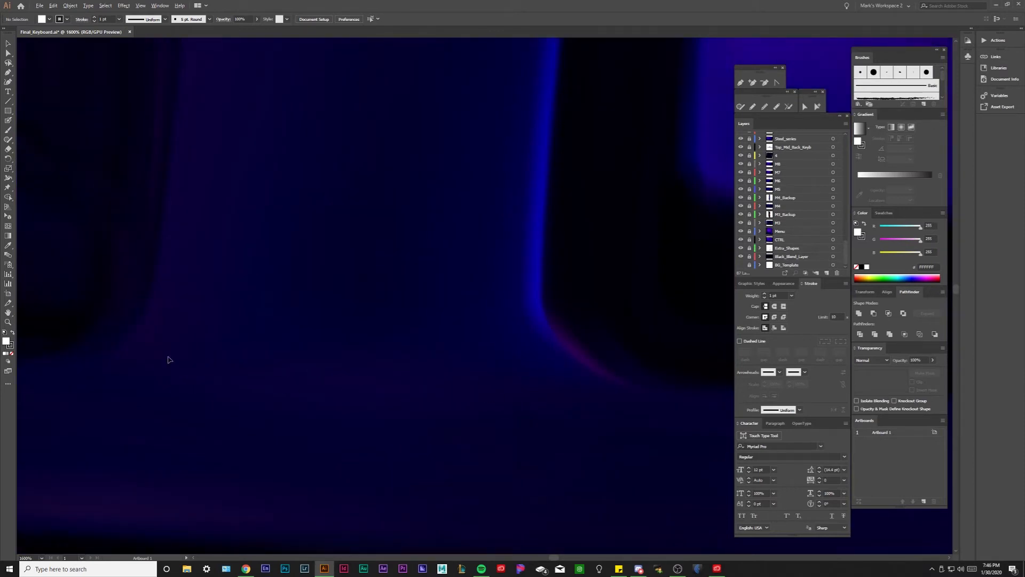
pyautogui.scroll(-9, 168, 360)
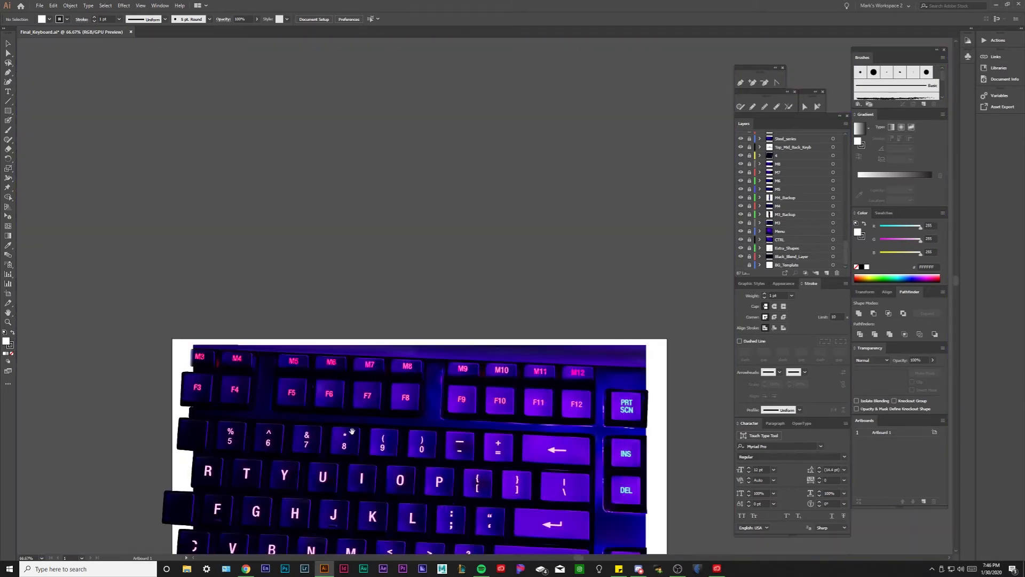
# Step: Look across the M, function and number key rows from the M3 key to the PRT SCN key
pyautogui.moveTo(352, 430); pyautogui.dragTo(288, 297)
pyautogui.scroll(1, 287, 296)
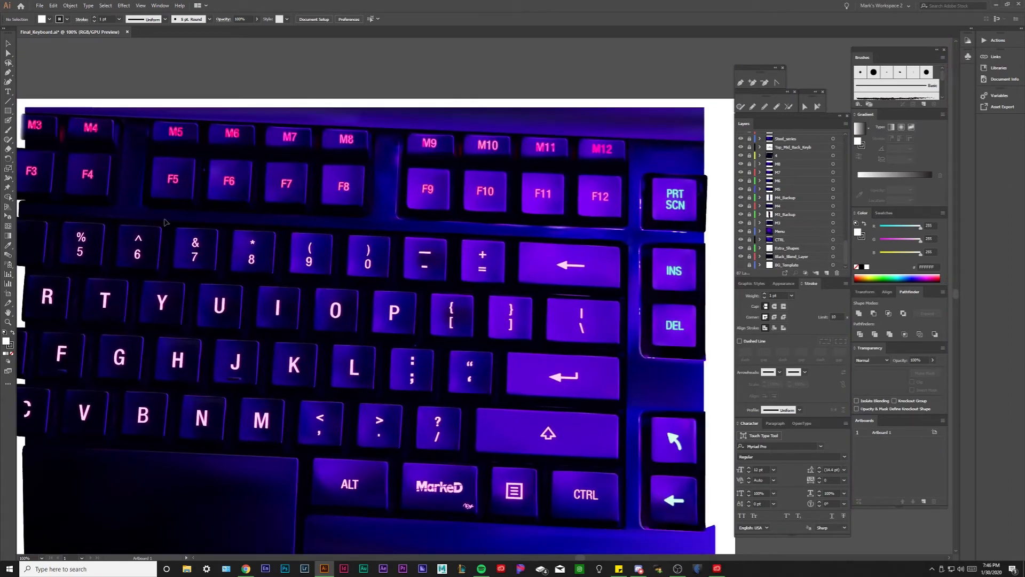
pyautogui.moveTo(122, 127); pyautogui.dragTo(183, 151)
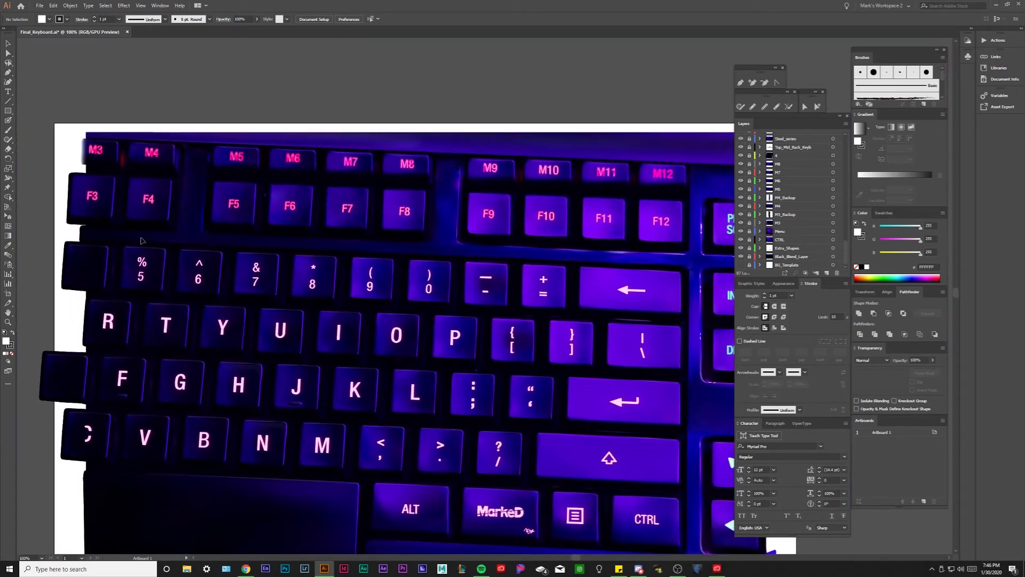
pyautogui.moveTo(140, 220); pyautogui.dragTo(186, 240)
pyautogui.scroll(1, 224, 237)
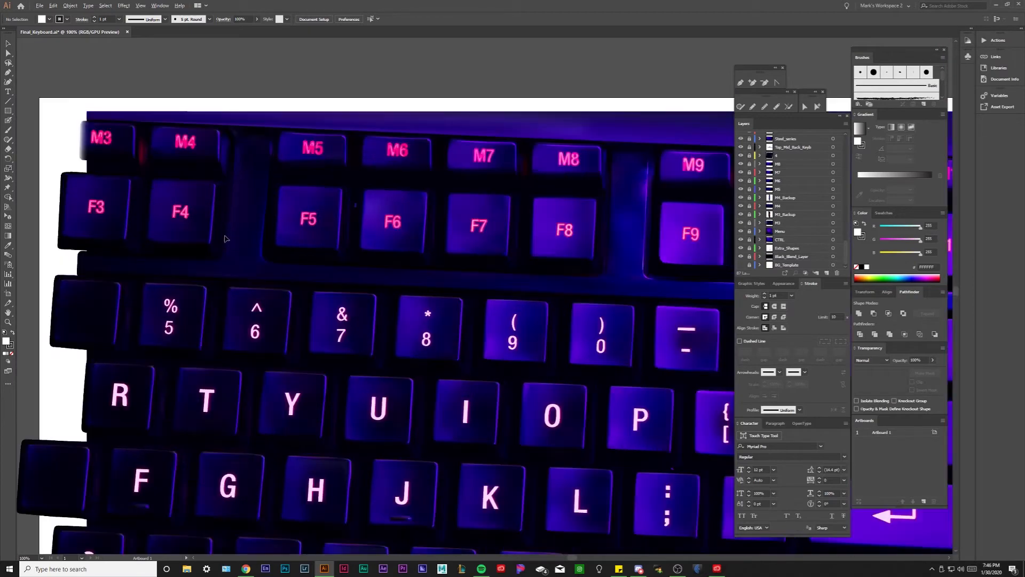
pyautogui.hscroll(3, 239, 270)
pyautogui.scroll(-1, 263, 256)
pyautogui.hscroll(3, 298, 259)
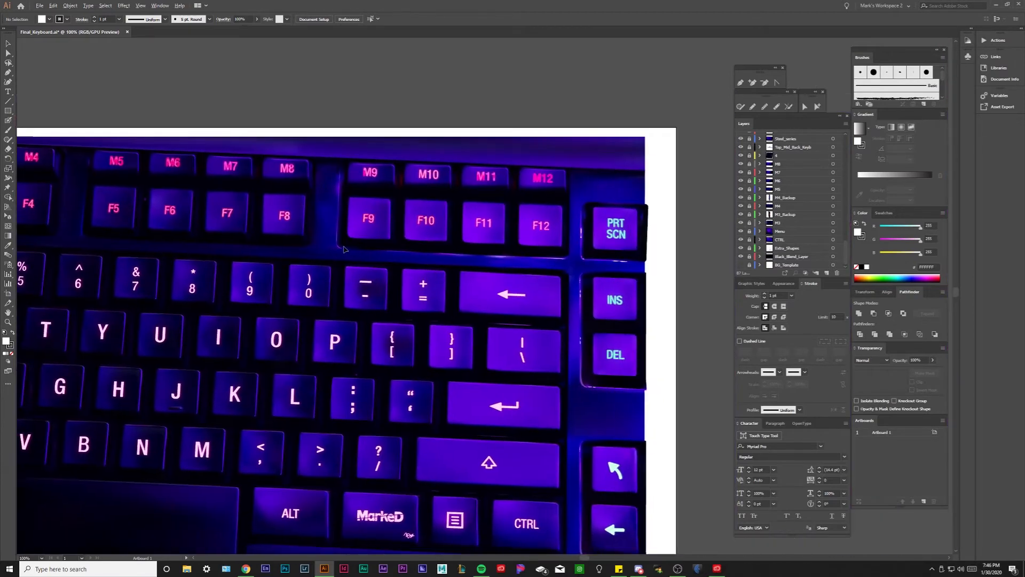
# Step: Examine the glowing corner of the key surround between the F8 and F9 keys at high magnification
pyautogui.scroll(8, 343, 249)
pyautogui.scroll(-6, 411, 207)
pyautogui.scroll(5, 363, 190)
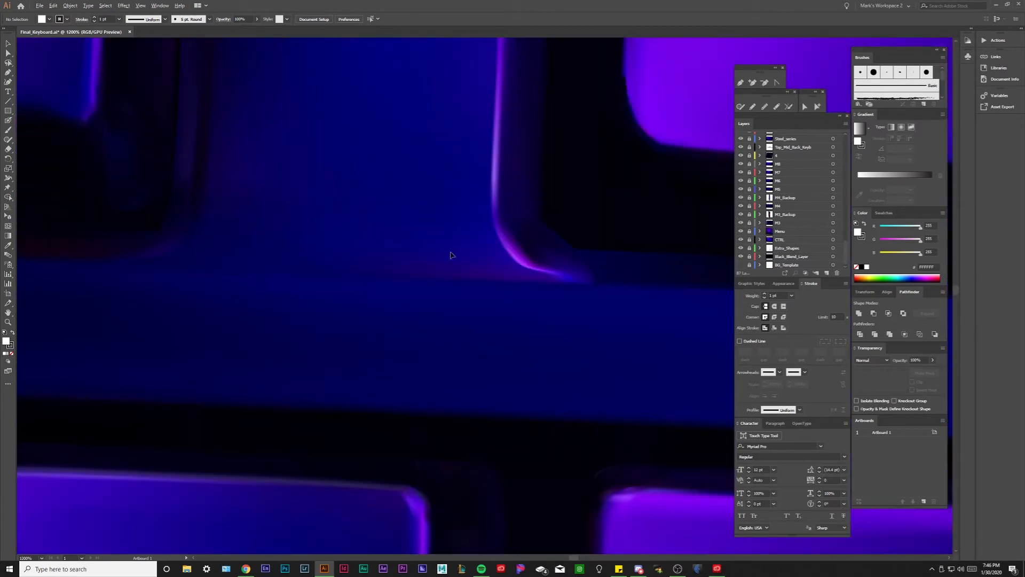
pyautogui.scroll(3, 504, 295)
pyautogui.scroll(-12, 541, 239)
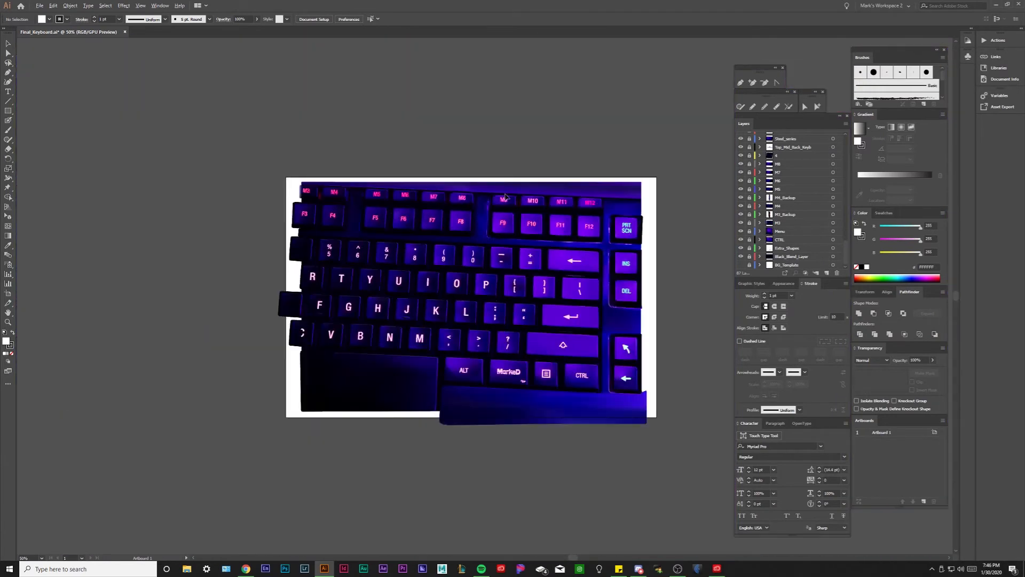
# Step: View the full keyboard artwork once more, and look across its key rows at 100% magnification
pyautogui.scroll(1, 508, 208)
pyautogui.moveTo(518, 229); pyautogui.dragTo(442, 281)
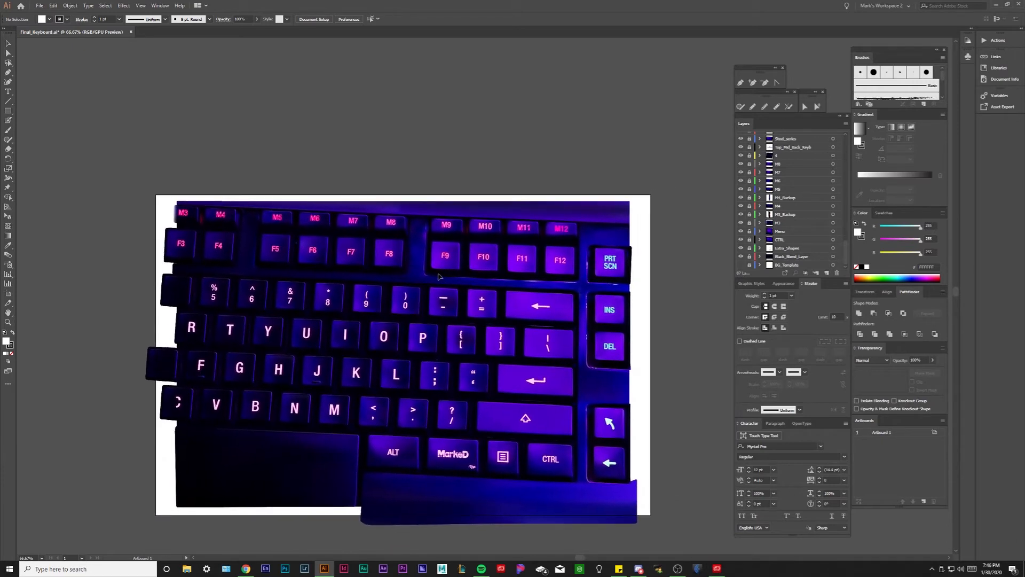
pyautogui.scroll(1, 611, 297)
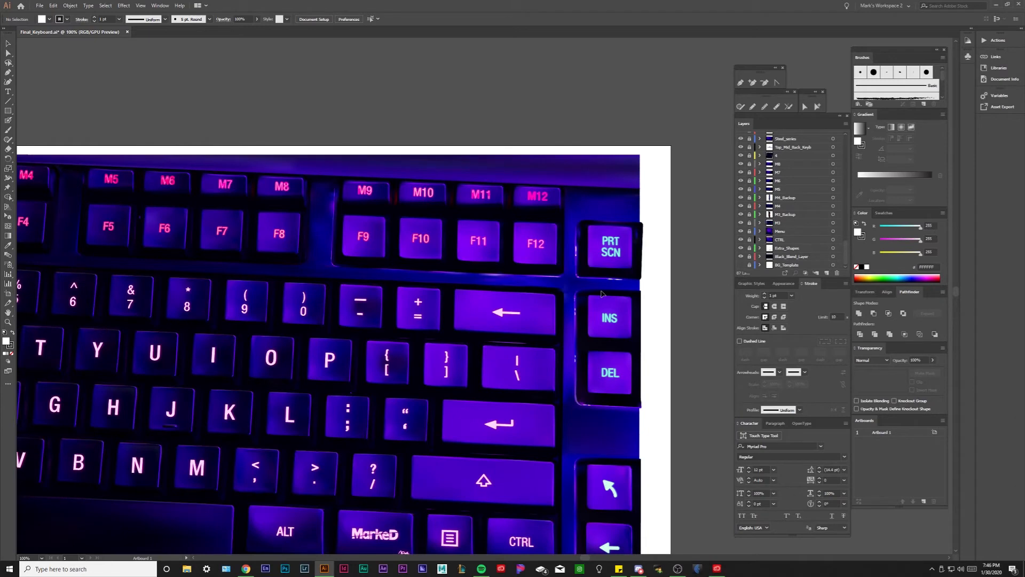
pyautogui.moveTo(601, 293); pyautogui.dragTo(716, 197)
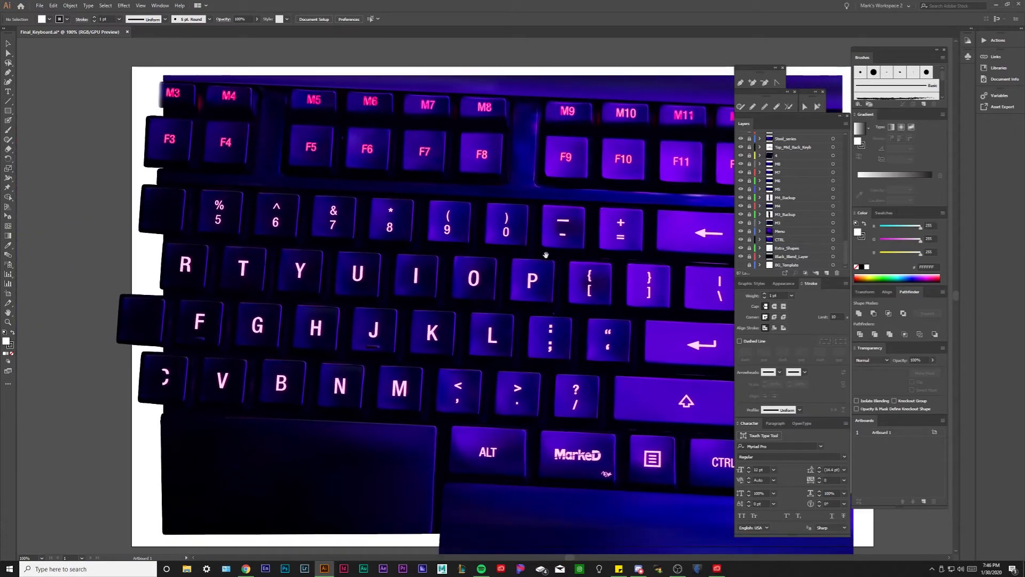
# Step: Examine the gradient mesh outlines between the question mark and Shift keys up close, and return to the colour preview
pyautogui.moveTo(544, 252); pyautogui.dragTo(326, 241)
pyautogui.scroll(2, 404, 399)
pyautogui.hotkey('ctrl', 'y')
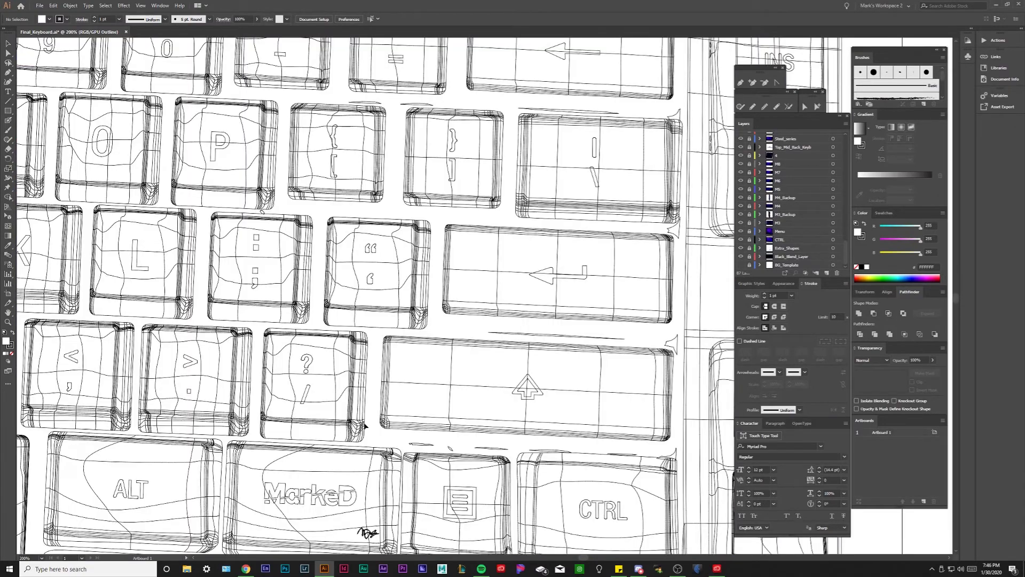
pyautogui.scroll(4, 401, 337)
pyautogui.scroll(-2, 260, 197)
pyautogui.scroll(1, 264, 260)
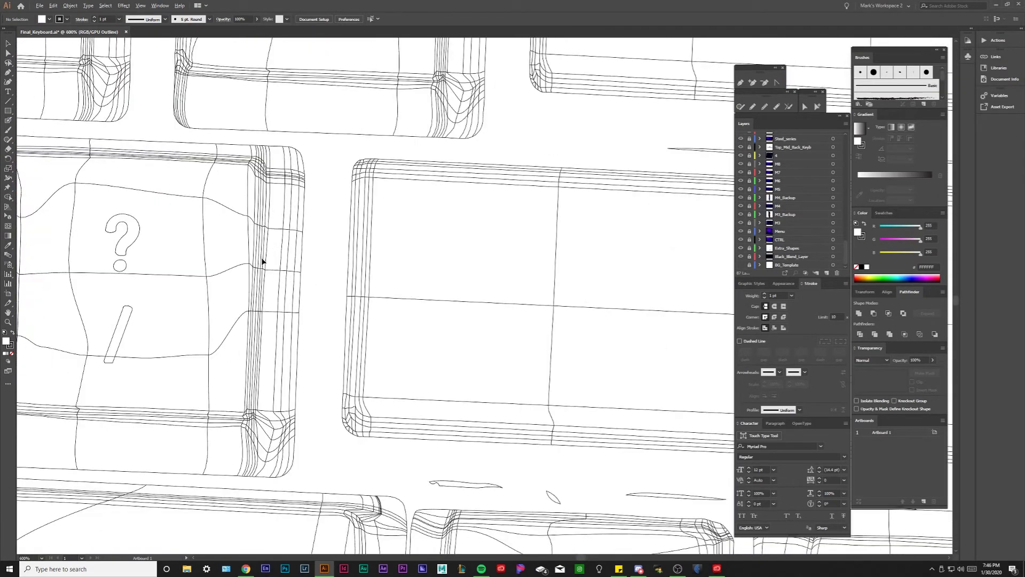
pyautogui.scroll(-1, 339, 261)
pyautogui.moveTo(603, 294); pyautogui.dragTo(620, 267)
pyautogui.scroll(-1, 359, 283)
pyautogui.hotkey('ctrl', 'y')
# Step: Look over the coloured key rows at 100% magnification, and view the full keyboard artwork at 66.67%
pyautogui.scroll(-1, 363, 276)
pyautogui.scroll(-2, 619, 267)
pyautogui.moveTo(651, 302); pyautogui.dragTo(535, 333)
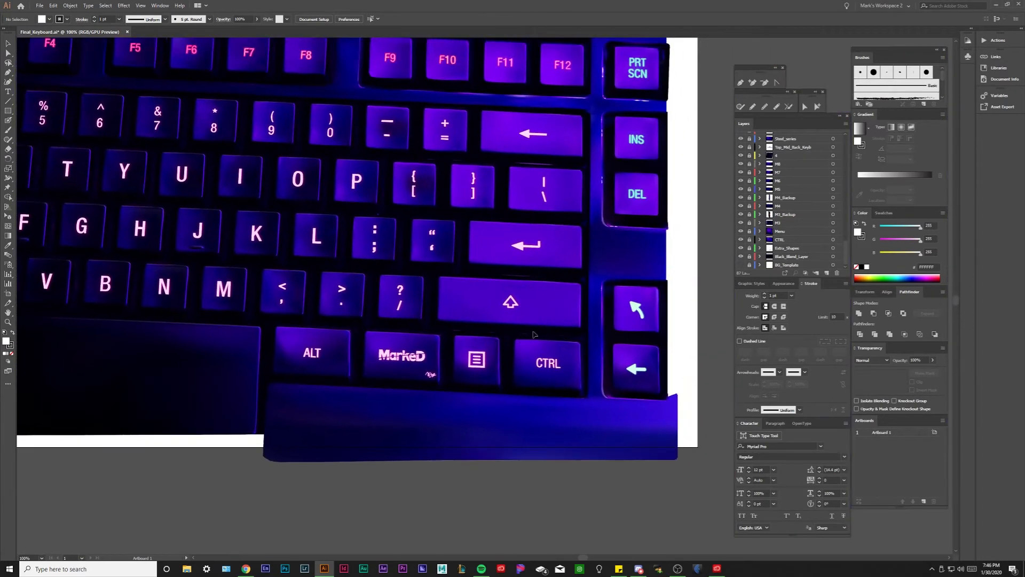
pyautogui.moveTo(330, 228); pyautogui.dragTo(500, 300)
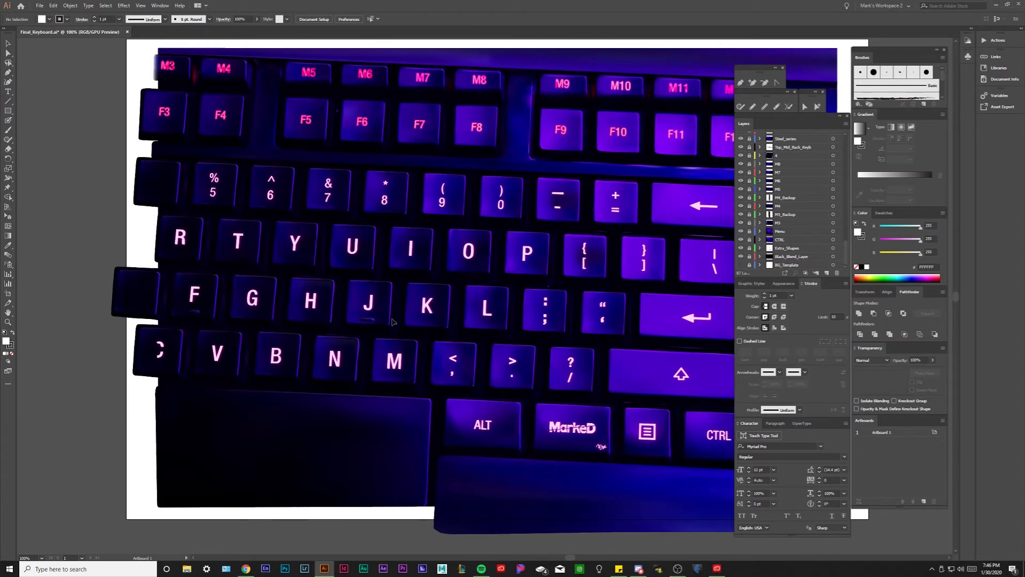
pyautogui.moveTo(473, 216); pyautogui.dragTo(380, 306)
pyautogui.scroll(-1, 381, 307)
pyautogui.moveTo(476, 324); pyautogui.dragTo(441, 336)
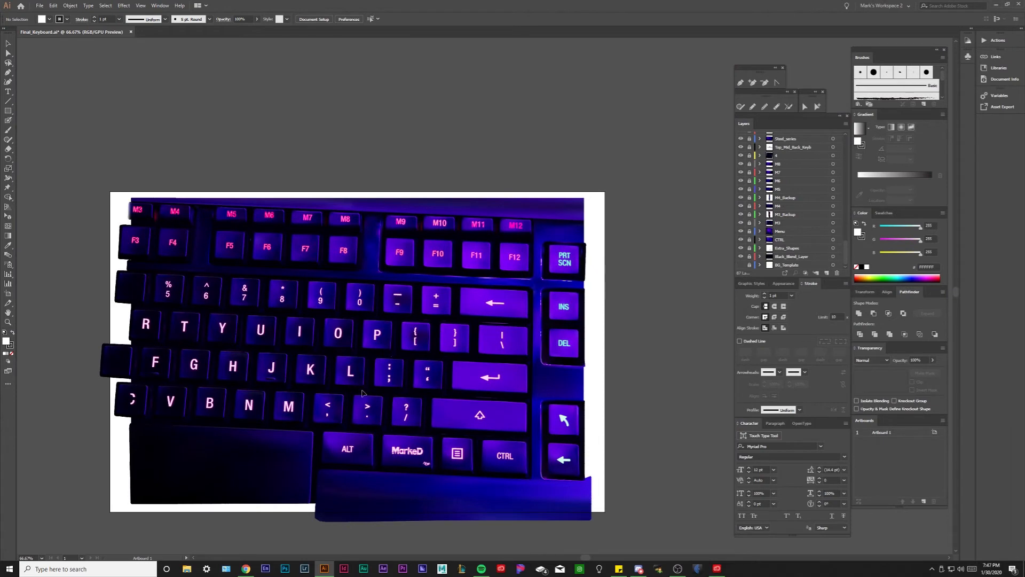
pyautogui.moveTo(350, 397); pyautogui.dragTo(368, 398)
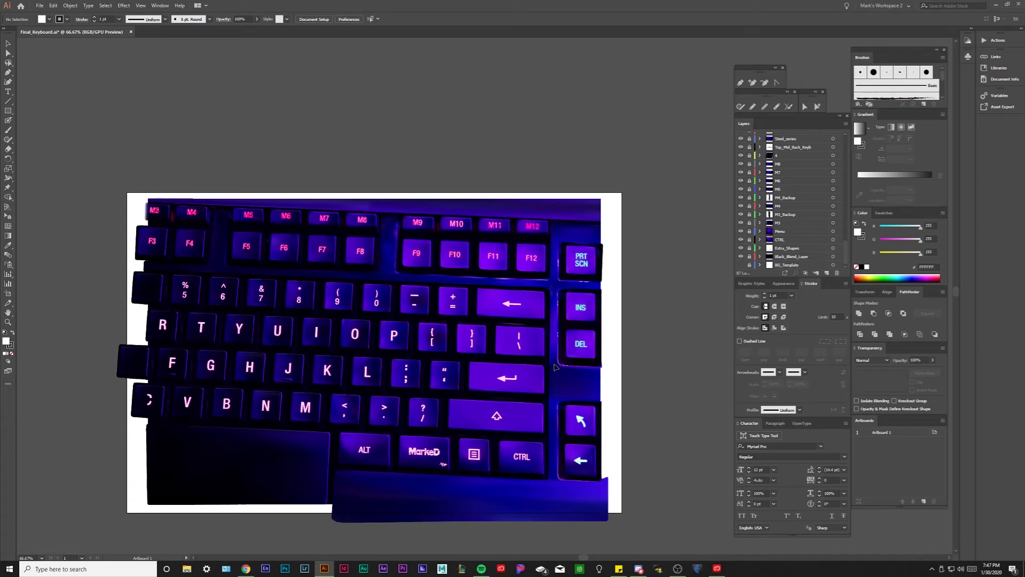
pyautogui.moveTo(462, 450)
pyautogui.mouseDown()
pyautogui.moveTo(455, 437)
pyautogui.moveTo(470, 447)
pyautogui.mouseUp()
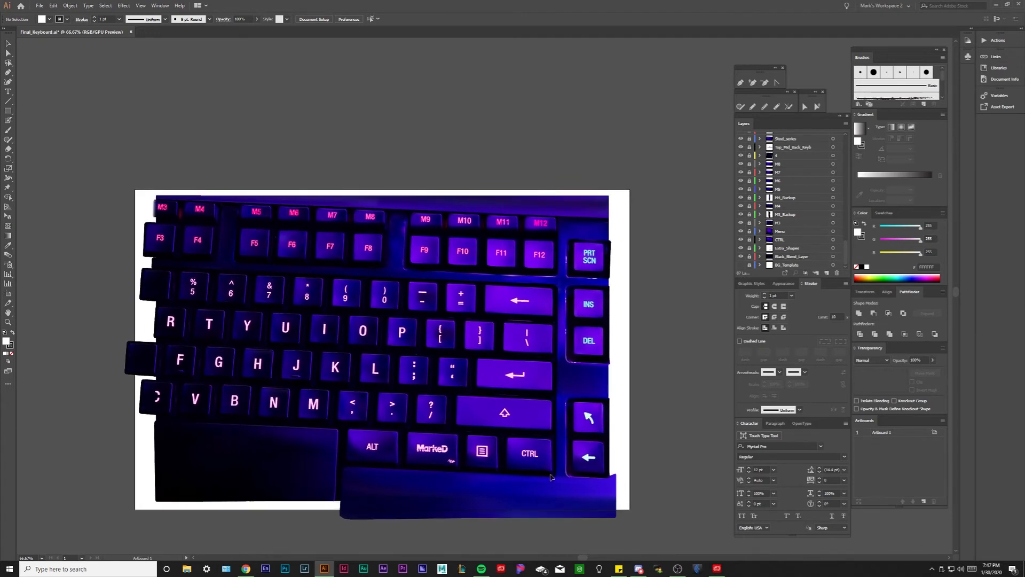
# Step: Inspect the glowing surround of the PRT SCN, INS and DEL keys at 100% magnification in the colour preview
pyautogui.scroll(1, 562, 458)
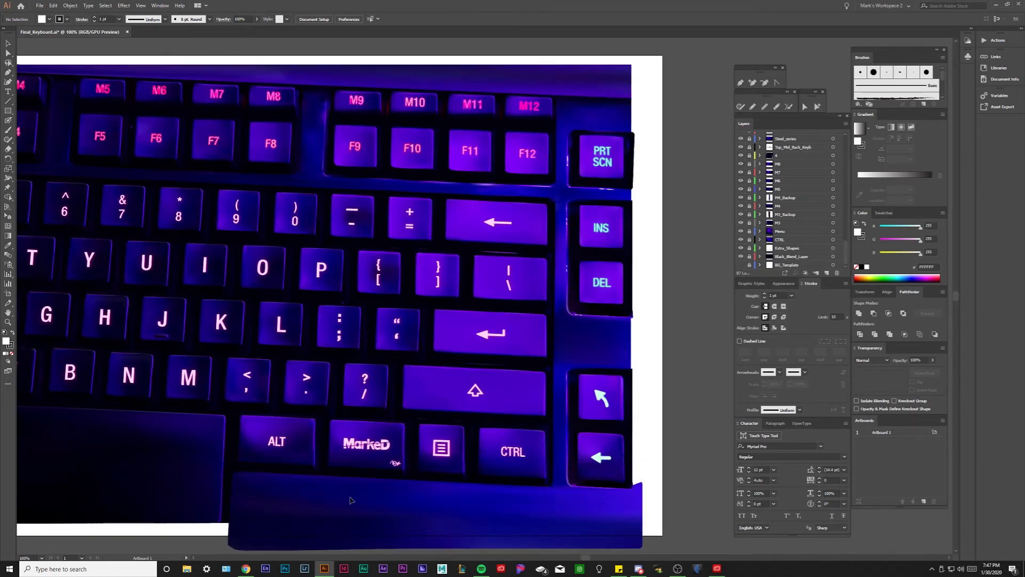
pyautogui.moveTo(536, 406); pyautogui.dragTo(519, 450)
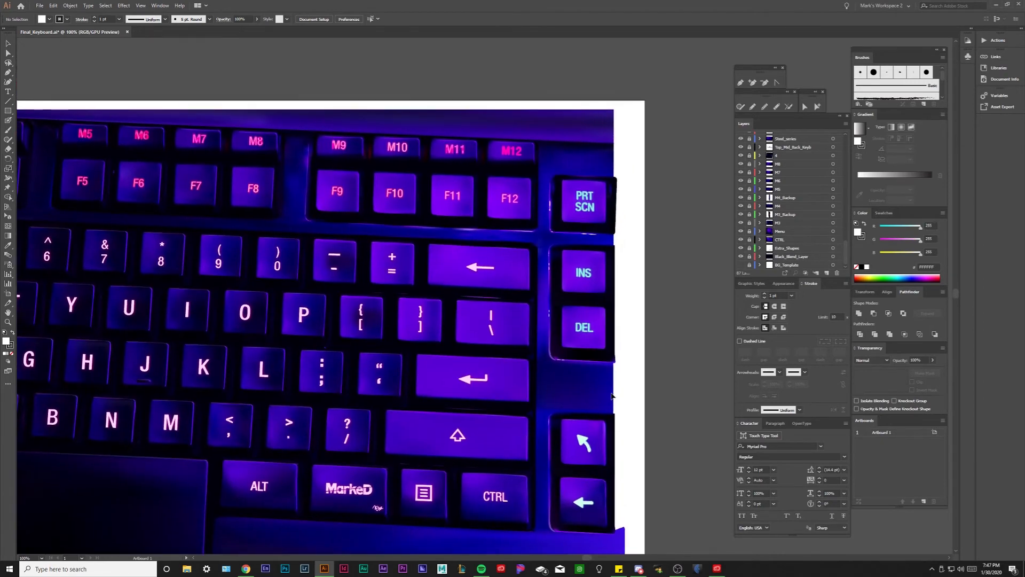
pyautogui.scroll(1, 587, 394)
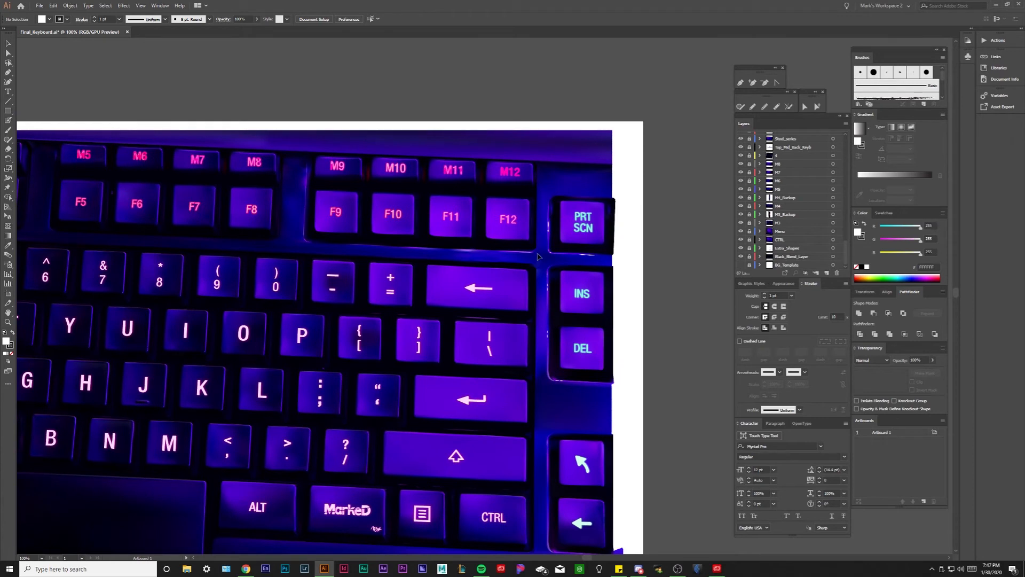
pyautogui.scroll(1, 539, 256)
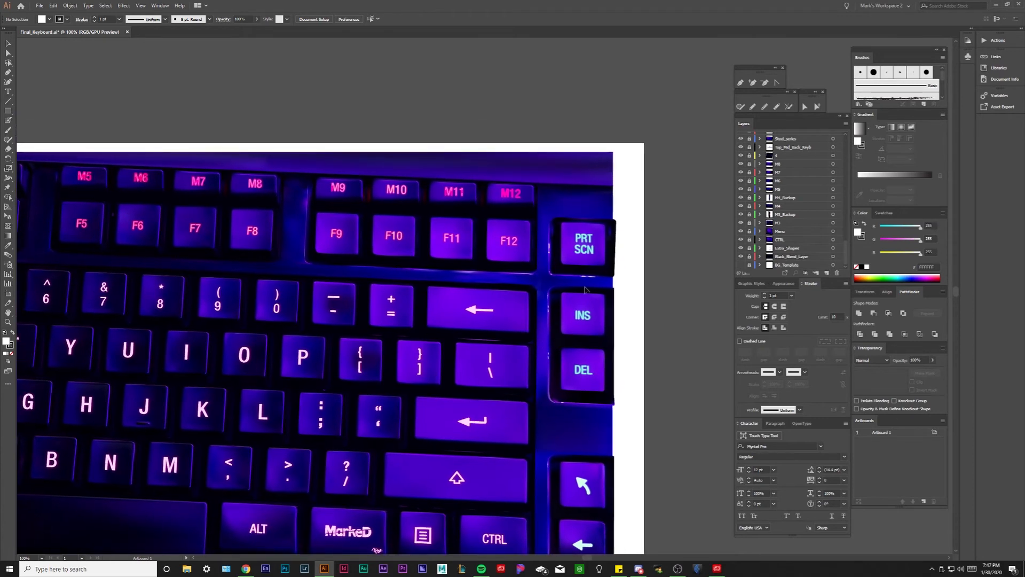
pyautogui.moveTo(550, 169); pyautogui.dragTo(599, 200)
pyautogui.scroll(-1, 236, 198)
pyautogui.moveTo(33, 262); pyautogui.dragTo(169, 285)
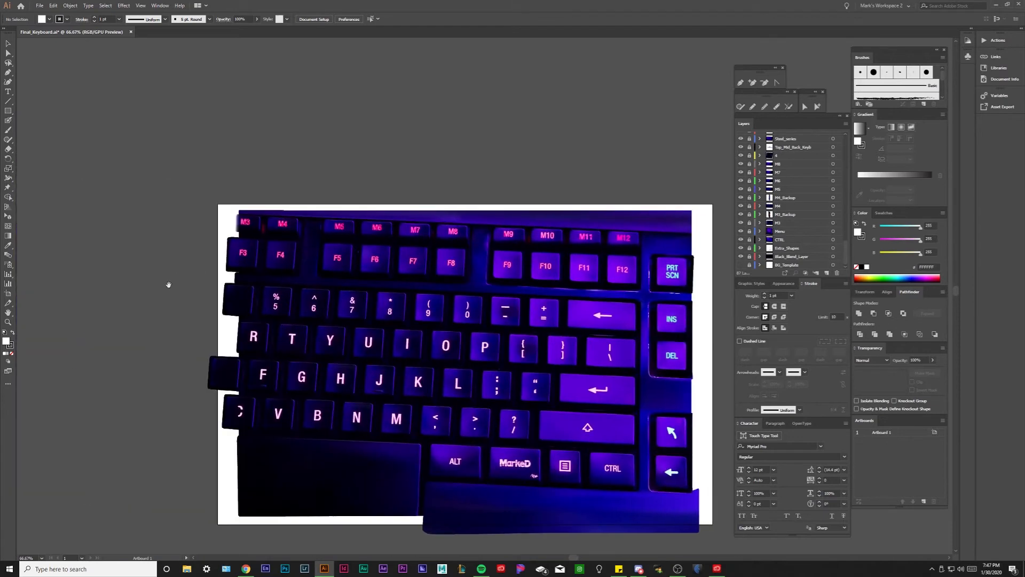
# Step: View the whole keyboard as mesh outlines at 66.67%, and switch back to the colour preview for comparison
pyautogui.hotkey('ctrl', 'y')
pyautogui.moveTo(402, 338); pyautogui.dragTo(328, 313)
pyautogui.moveTo(304, 278); pyautogui.dragTo(277, 278)
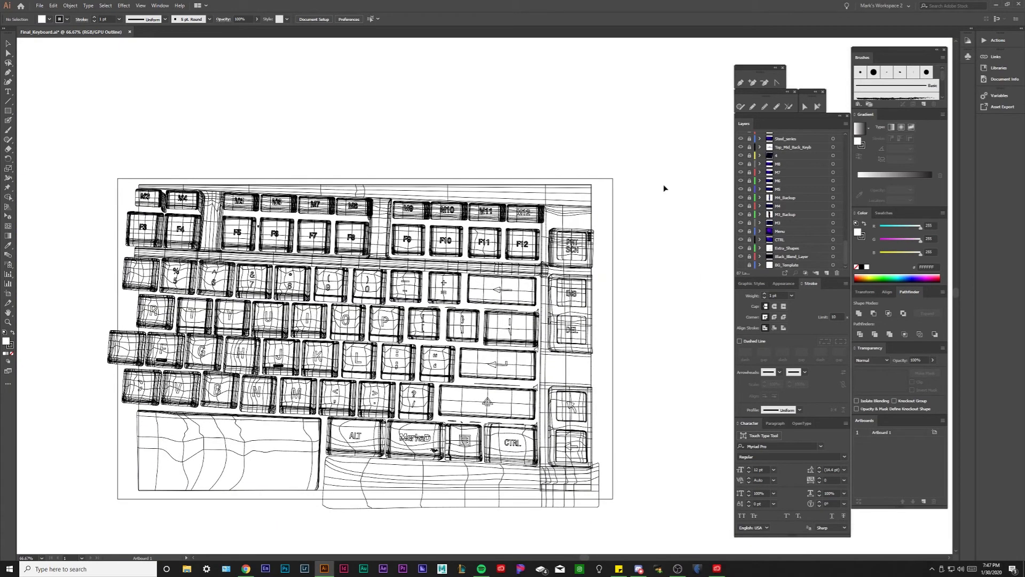
pyautogui.scroll(-1, 267, 142)
pyautogui.scroll(1, 261, 144)
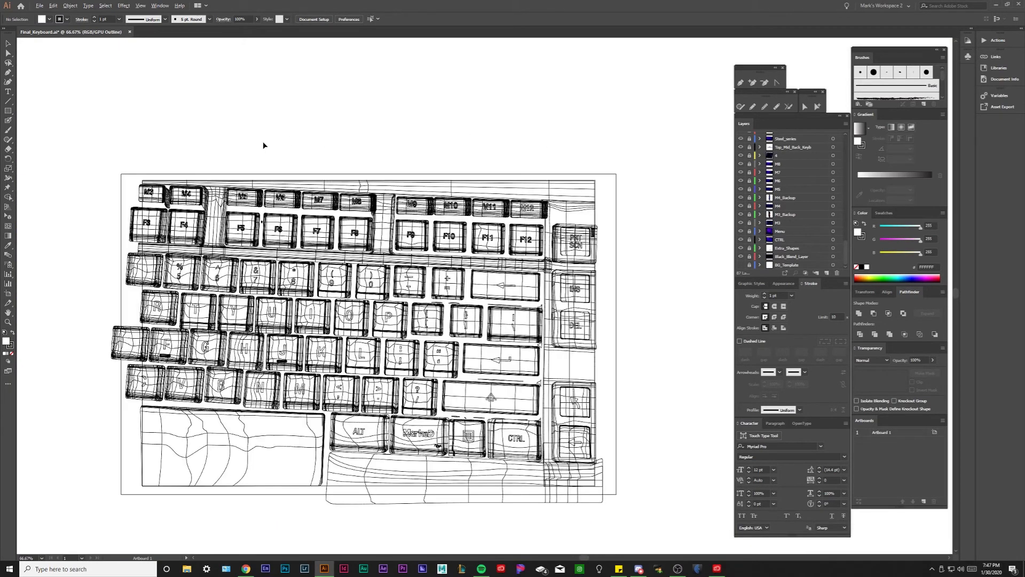
pyautogui.moveTo(262, 142); pyautogui.dragTo(249, 129)
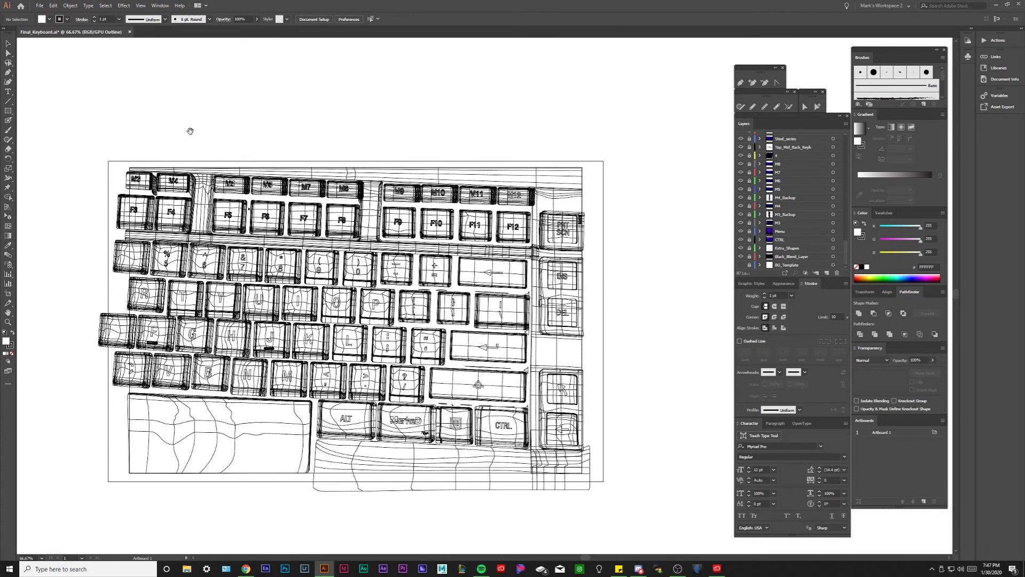
pyautogui.moveTo(187, 137); pyautogui.dragTo(237, 139)
pyautogui.hotkey('ctrl', 'y')
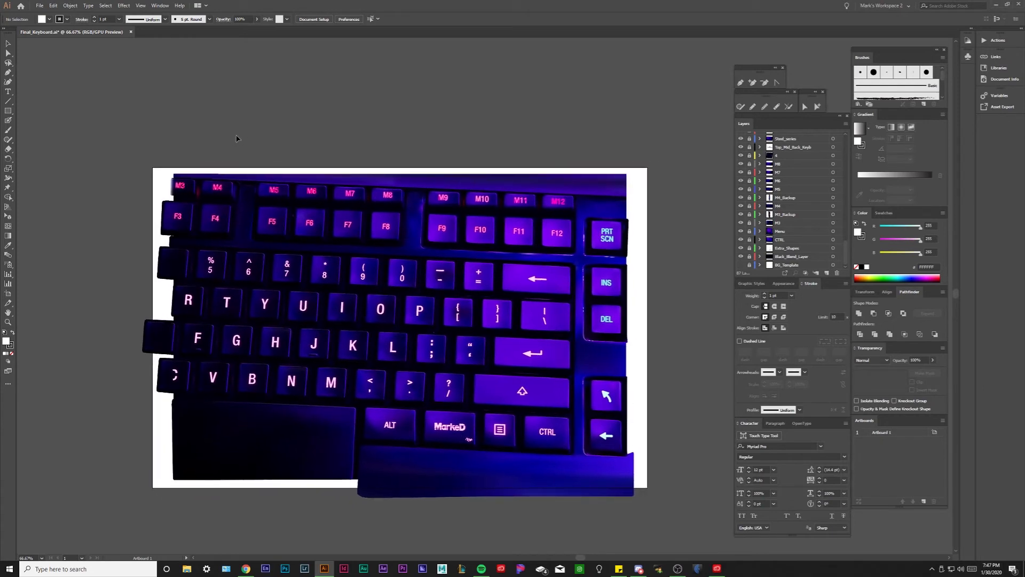
# Step: Show the artwork as outlines again, and examine the mesh of the number and letter keys at up to 200%
pyautogui.hotkey('ctrl', 'y')
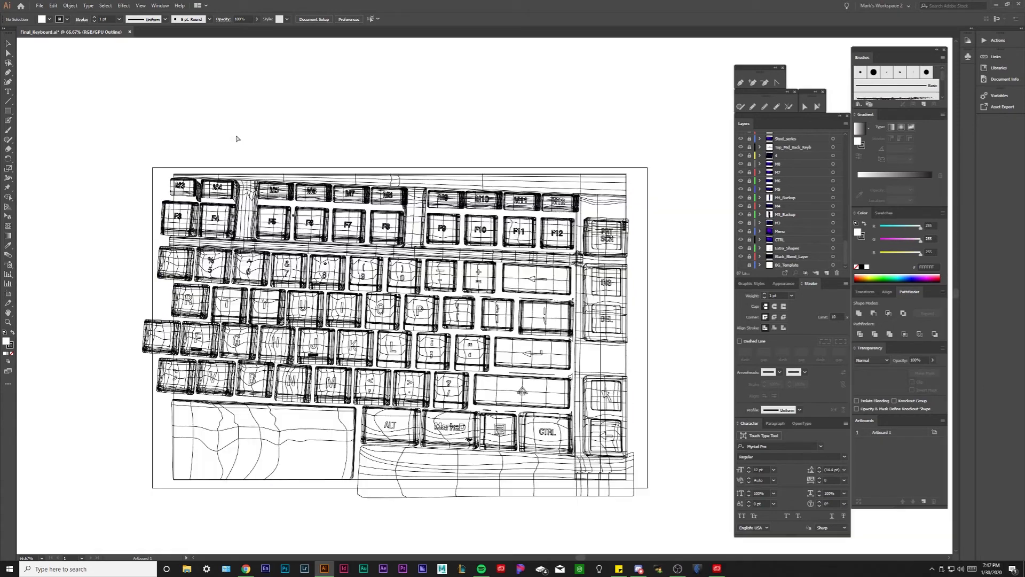
pyautogui.scroll(1, 365, 288)
pyautogui.moveTo(385, 339); pyautogui.dragTo(332, 293)
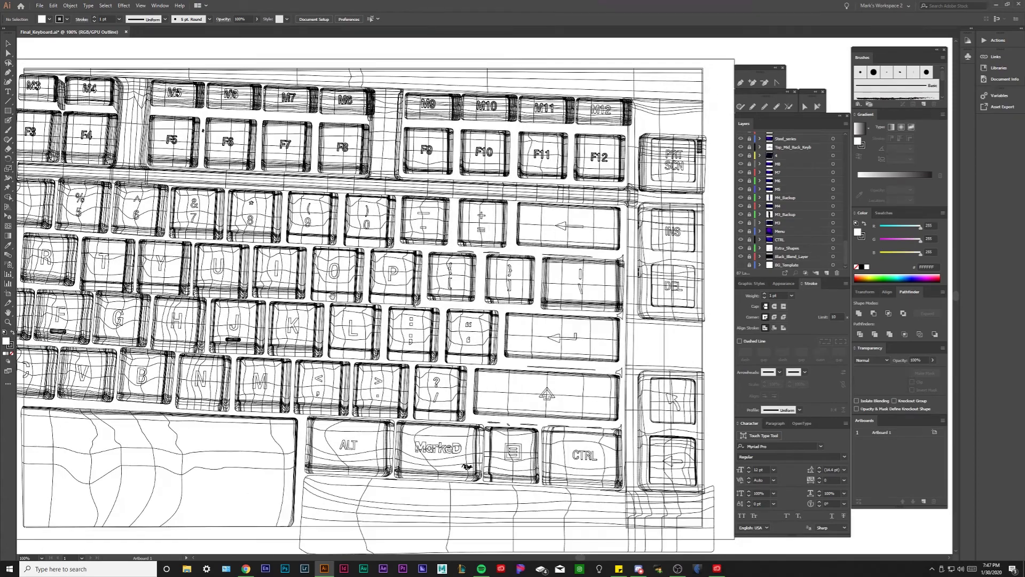
pyautogui.scroll(-1, 332, 293)
pyautogui.moveTo(369, 245); pyautogui.dragTo(375, 254)
pyautogui.scroll(1, 351, 293)
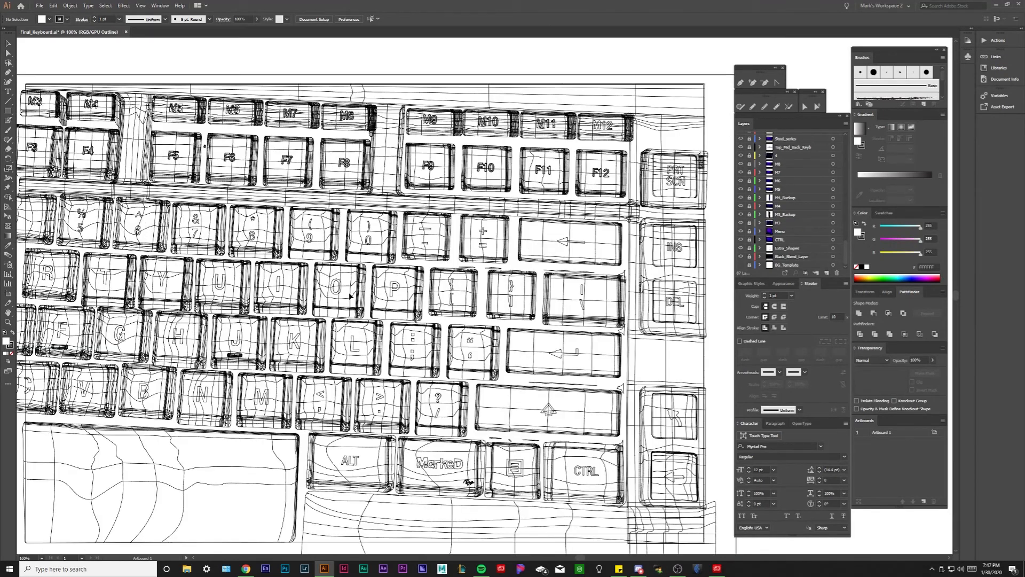
pyautogui.moveTo(346, 297)
pyautogui.mouseDown()
pyautogui.moveTo(365, 295)
pyautogui.moveTo(356, 297)
pyautogui.mouseUp()
pyautogui.scroll(1, 376, 302)
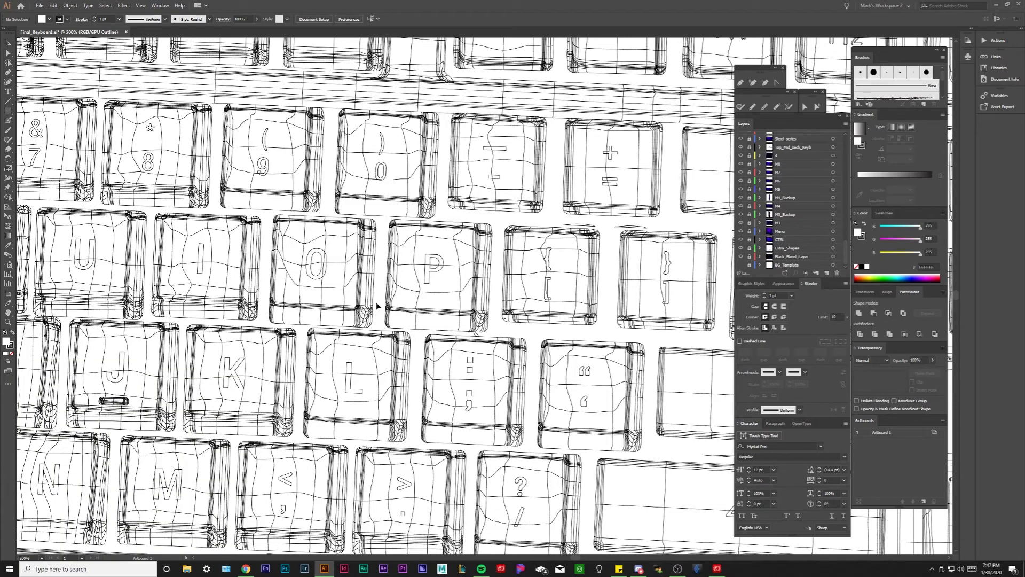
# Step: Look across the mesh outlines from the letter rows to the M3 to M8 and F3 to F8 keys
pyautogui.moveTo(90, 284); pyautogui.dragTo(243, 311)
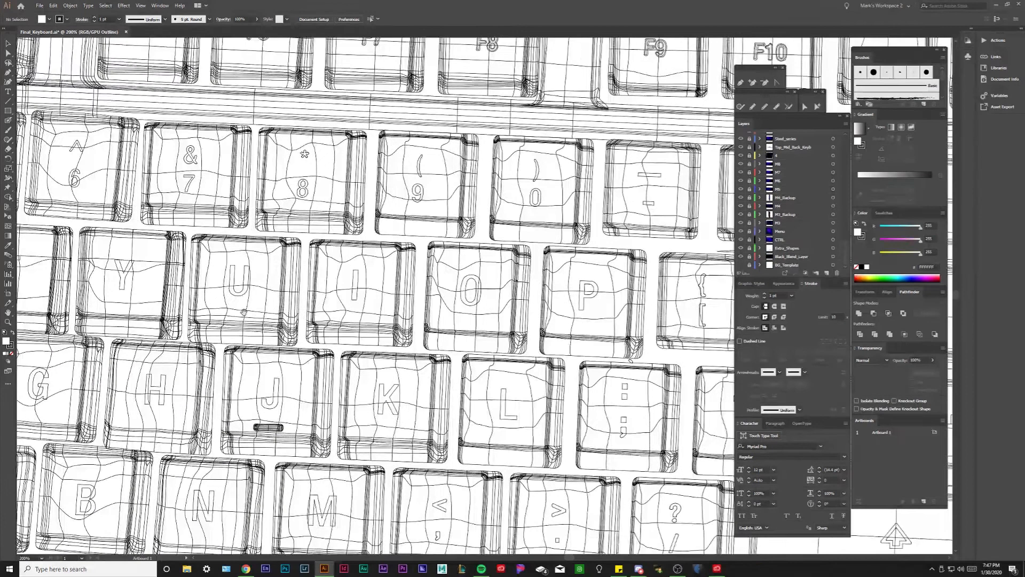
pyautogui.moveTo(173, 305); pyautogui.dragTo(224, 323)
pyautogui.moveTo(153, 320); pyautogui.dragTo(211, 318)
pyautogui.moveTo(166, 287); pyautogui.dragTo(142, 296)
pyautogui.moveTo(261, 213); pyautogui.dragTo(235, 367)
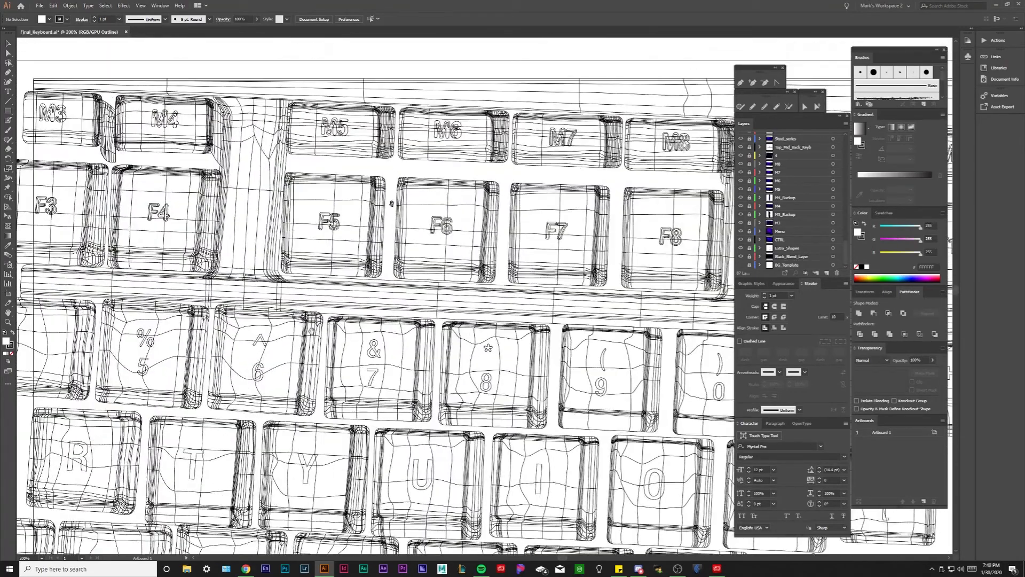
pyautogui.moveTo(604, 366); pyautogui.dragTo(498, 356)
pyautogui.click(1014, 525)
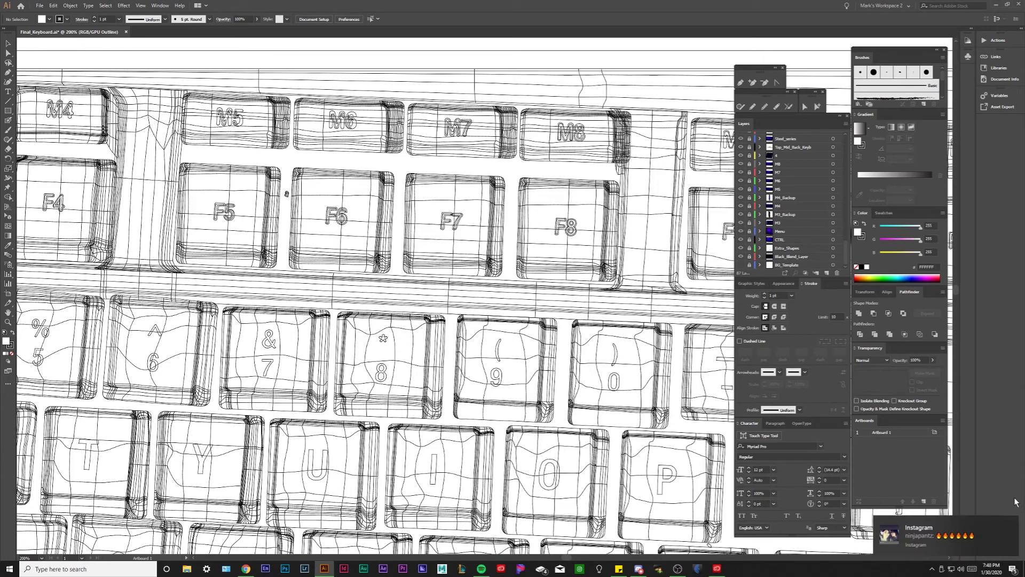
pyautogui.click(1014, 525)
# Step: Look across the mesh outlines from the F8 key to the PRT SCN key, and return to the colour preview
pyautogui.moveTo(615, 344); pyautogui.dragTo(404, 313)
pyautogui.moveTo(425, 278); pyautogui.dragTo(320, 277)
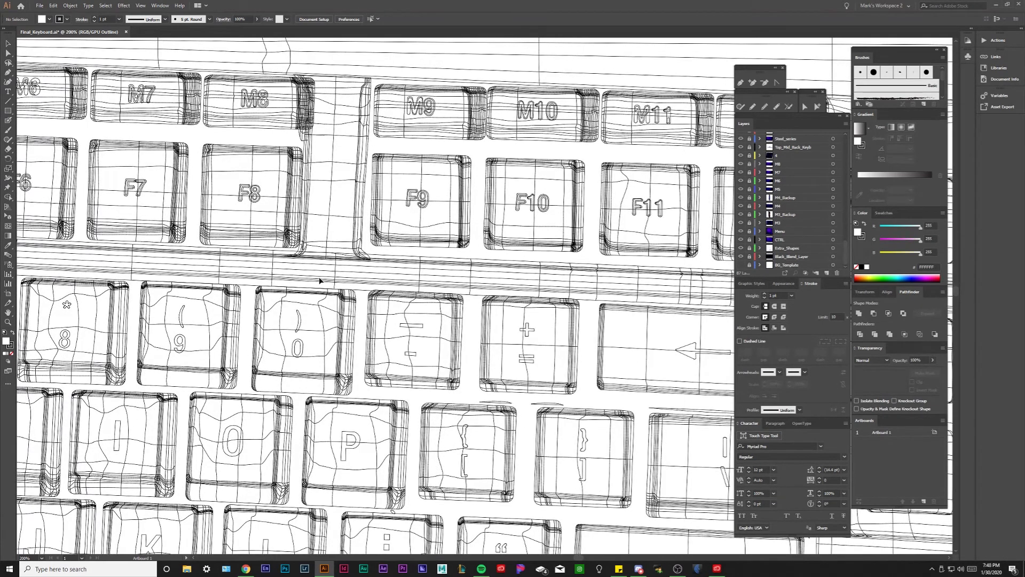
pyautogui.scroll(-1, 303, 288)
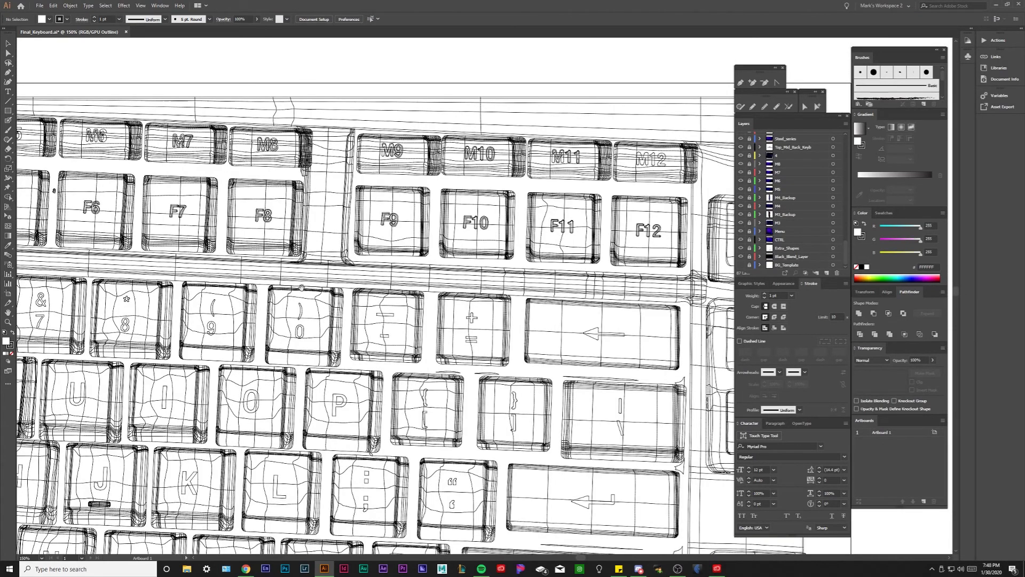
pyautogui.moveTo(321, 313); pyautogui.dragTo(187, 283)
pyautogui.moveTo(380, 370); pyautogui.dragTo(395, 365)
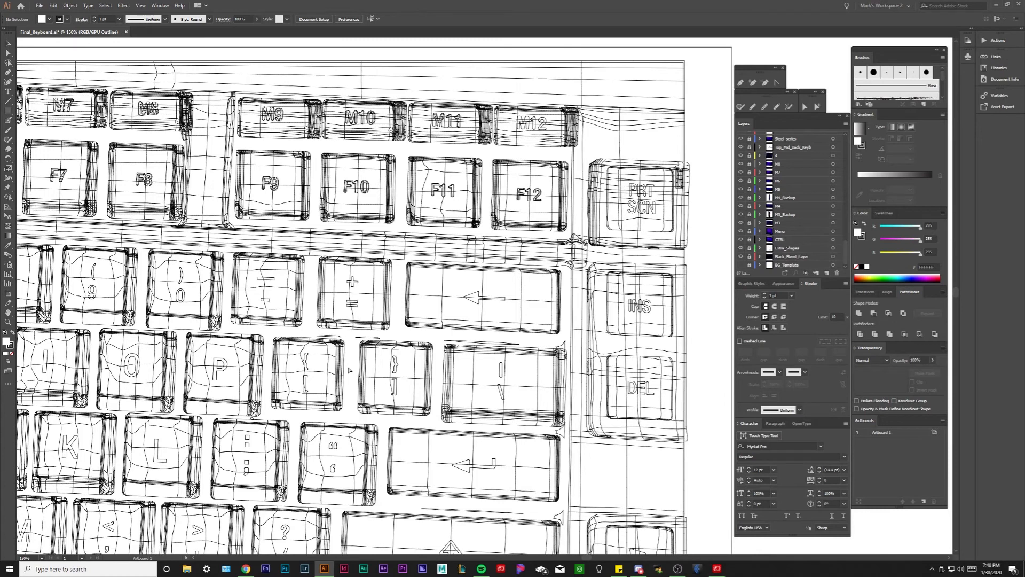
pyautogui.hotkey('ctrl', 'y')
pyautogui.scroll(-1, 325, 377)
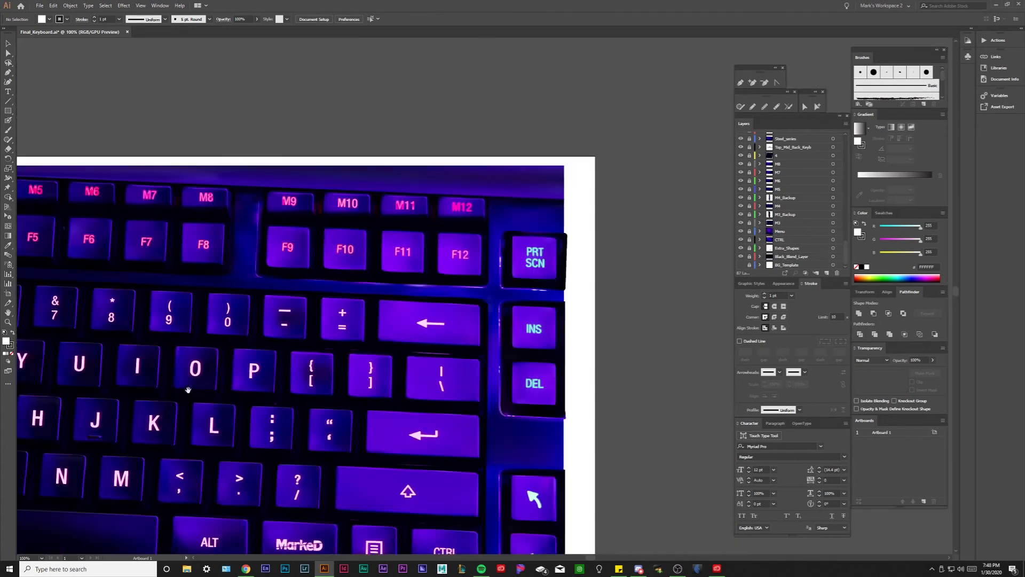
pyautogui.moveTo(202, 385); pyautogui.dragTo(325, 388)
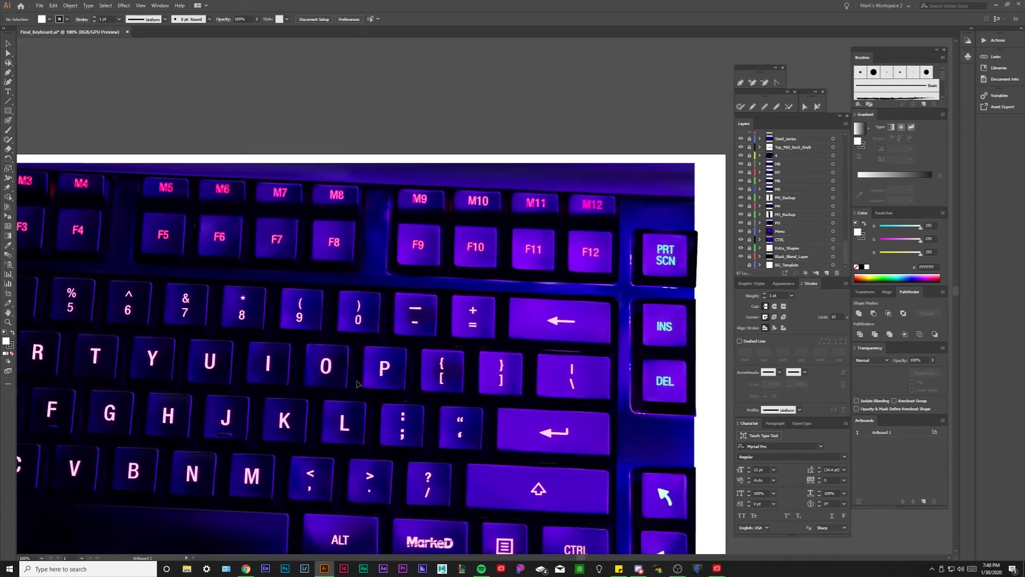
# Step: Compare the edge shading of the O and P keys in colour with their mesh outlines at high magnification
pyautogui.scroll(3, 357, 382)
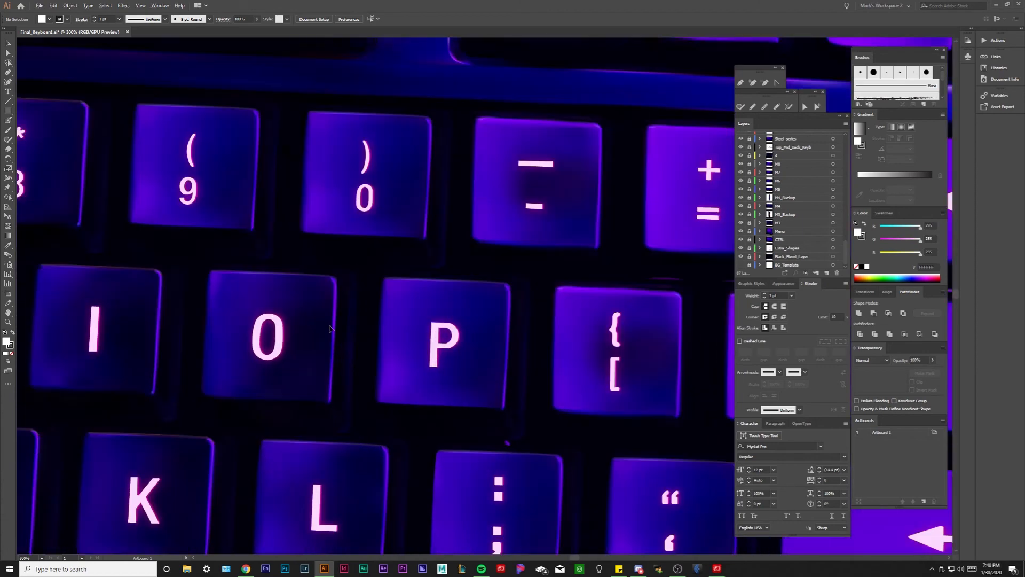
pyautogui.scroll(-2, 344, 338)
pyautogui.scroll(4, 331, 238)
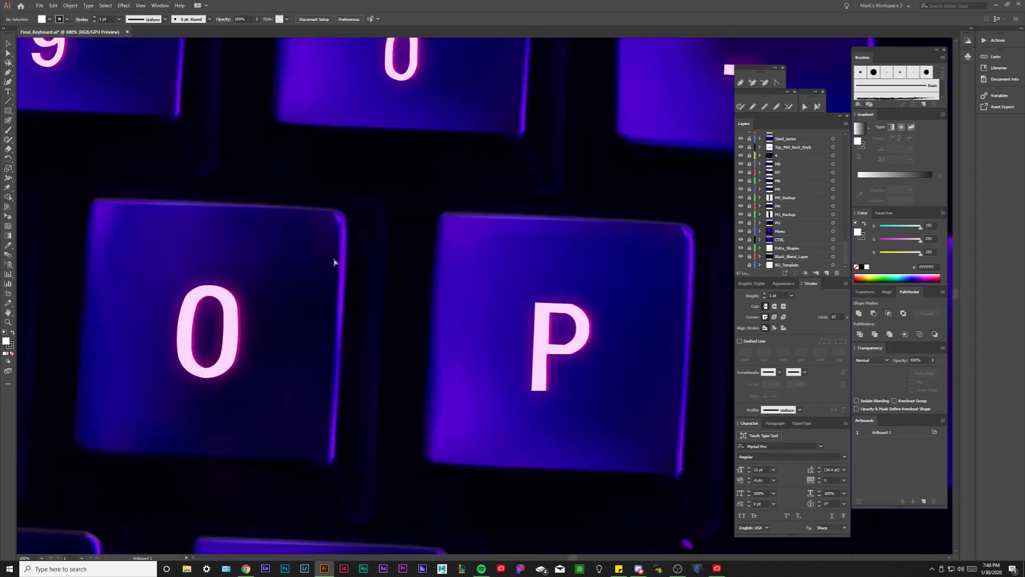
pyautogui.scroll(3, 334, 261)
pyautogui.hotkey('ctrl', 'y')
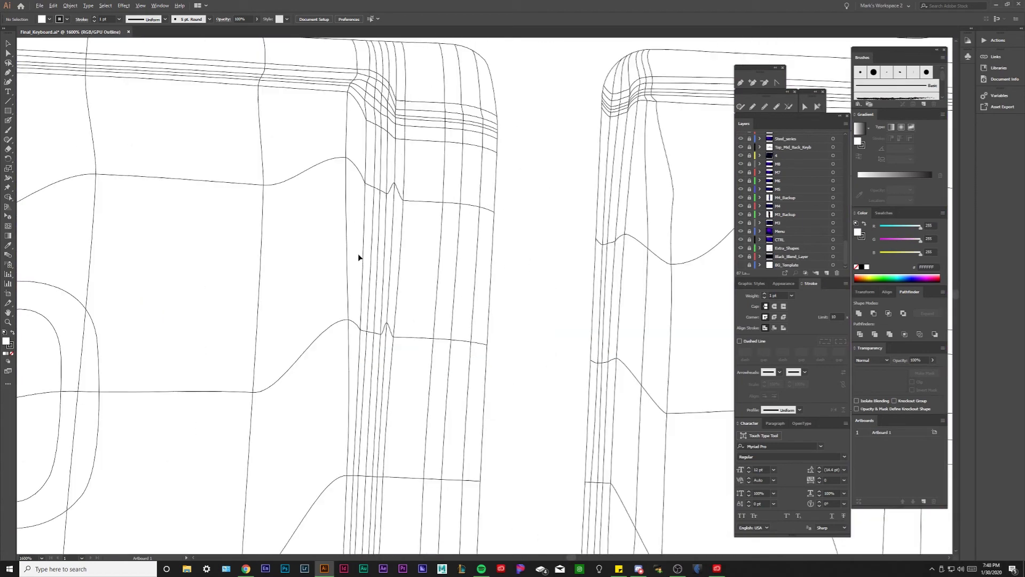
pyautogui.scroll(-3, 358, 257)
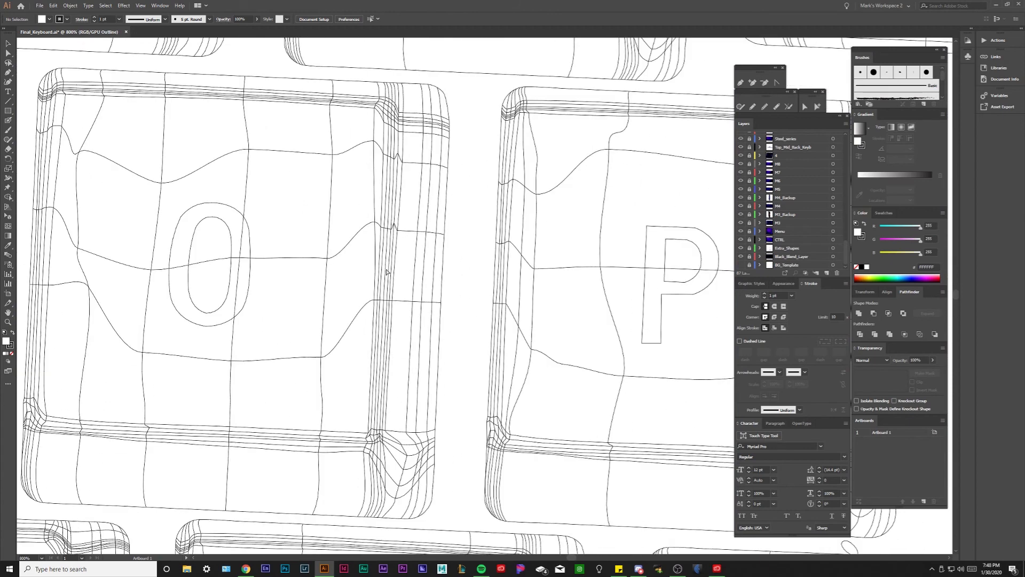
pyautogui.hotkey('ctrl', 'y')
pyautogui.scroll(-4, 388, 272)
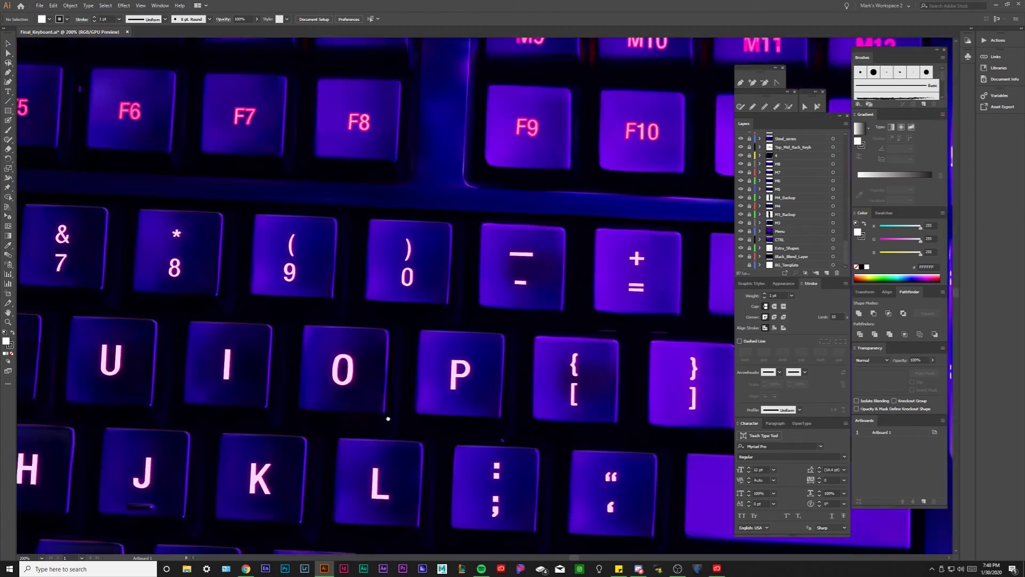
# Step: Inspect the small raised bar on the J key in colour and as outlines at 1600%, and view the full keyboard
pyautogui.scroll(-4, 388, 418)
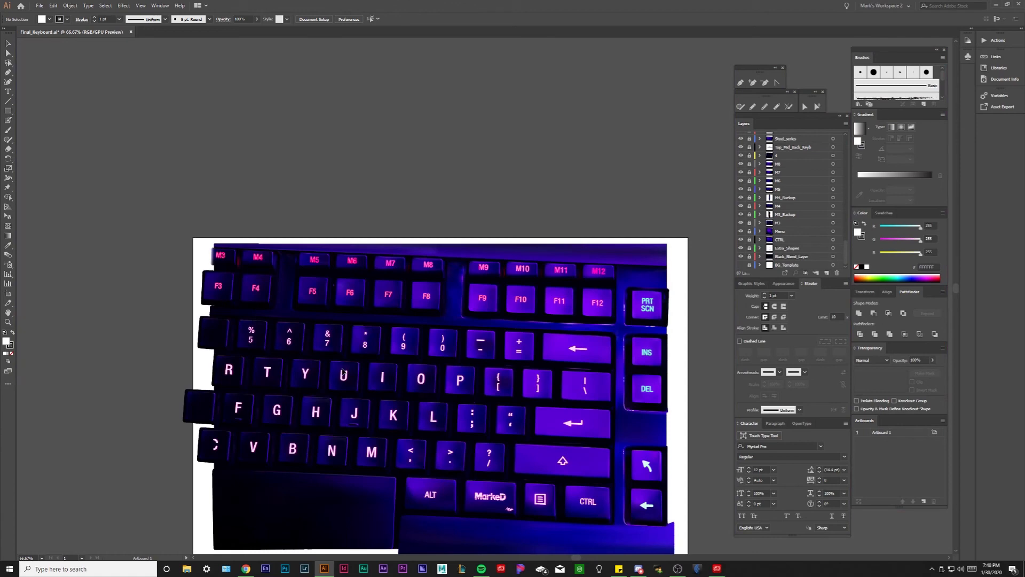
pyautogui.scroll(9, 352, 420)
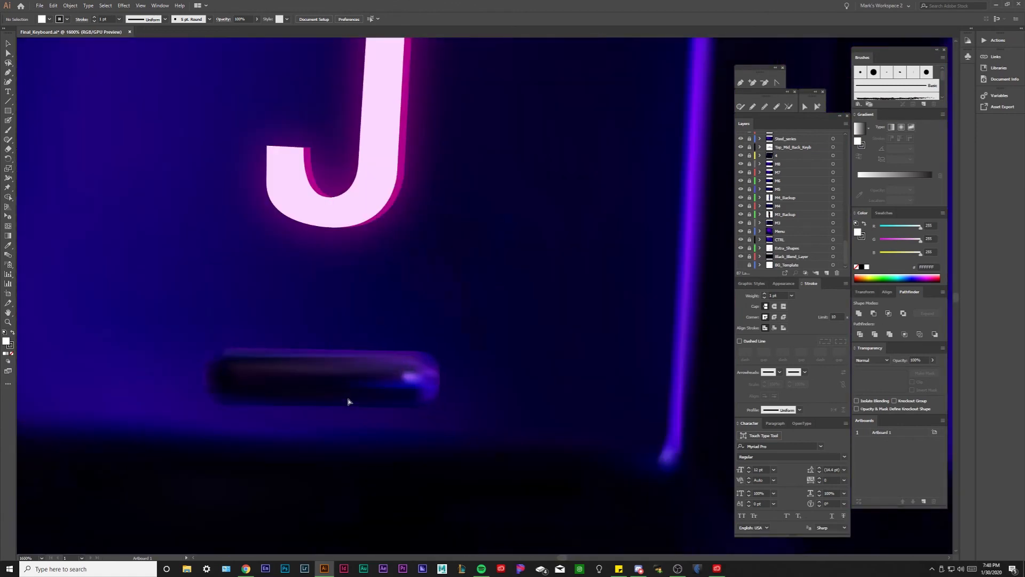
pyautogui.hotkey('ctrl', 'y')
pyautogui.hotkey('ctrl', 'y')
pyautogui.scroll(-4, 348, 402)
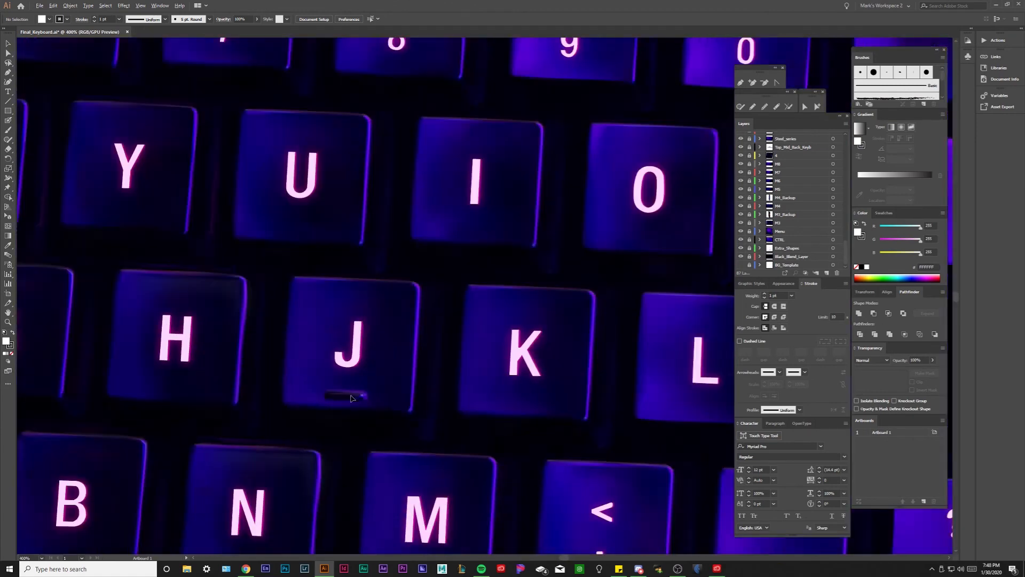
pyautogui.scroll(-8, 351, 398)
pyautogui.scroll(3, 352, 374)
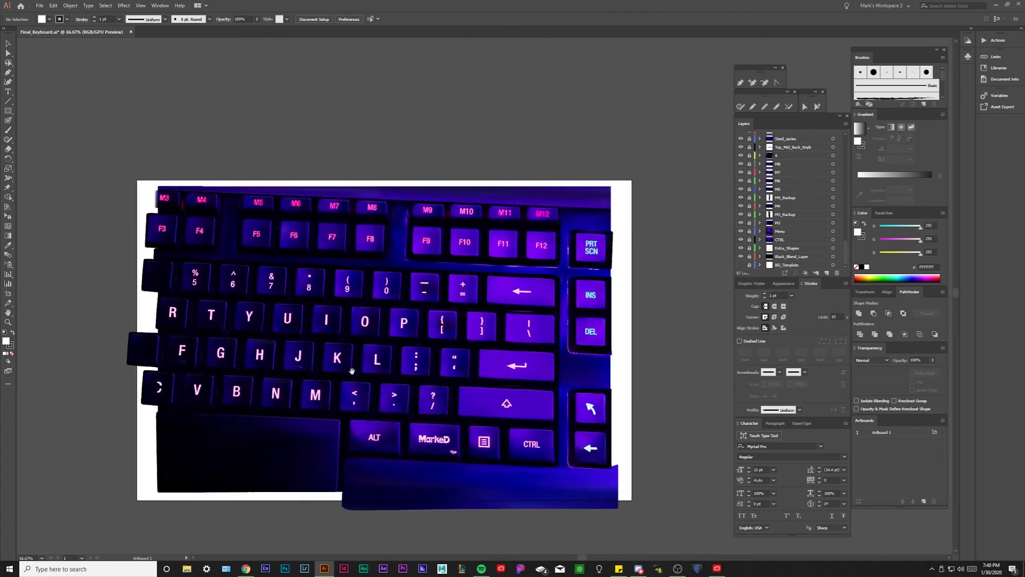